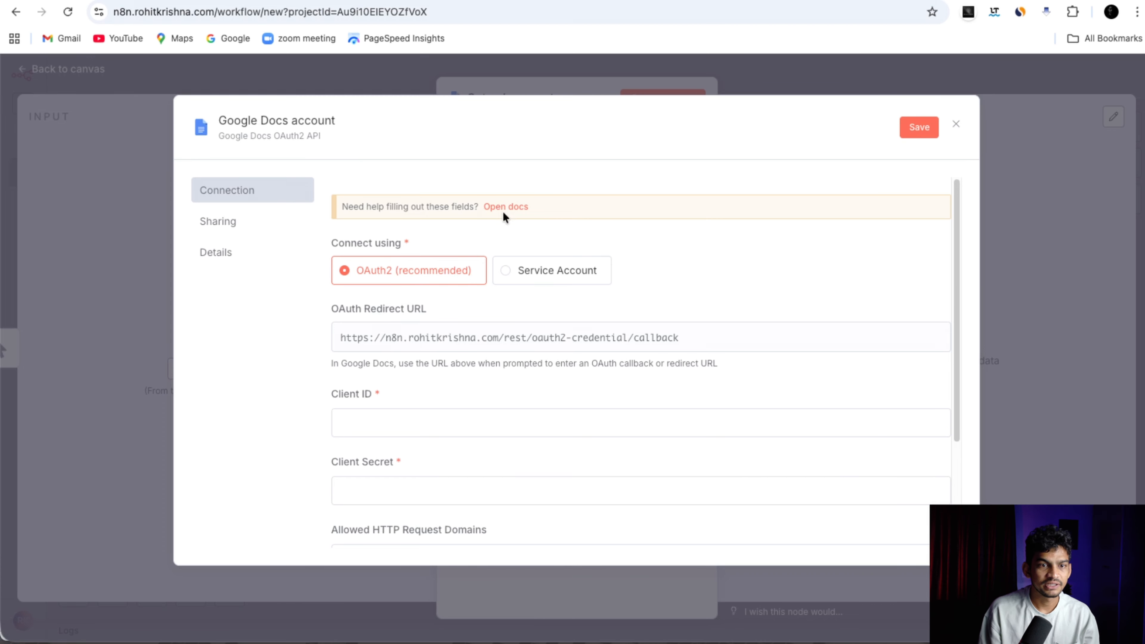
Read the n8n Google OAuth2 setup docs, then follow the Prerequisites link to Google Cloud.
left_click(515, 210)
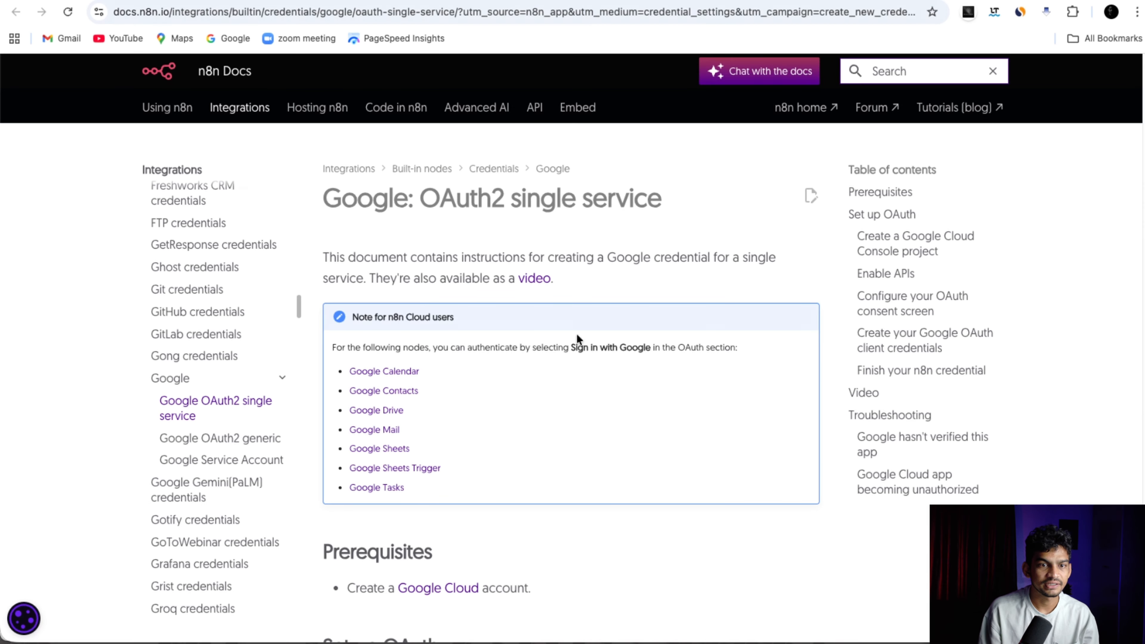
scroll(467, 335, "down", 5)
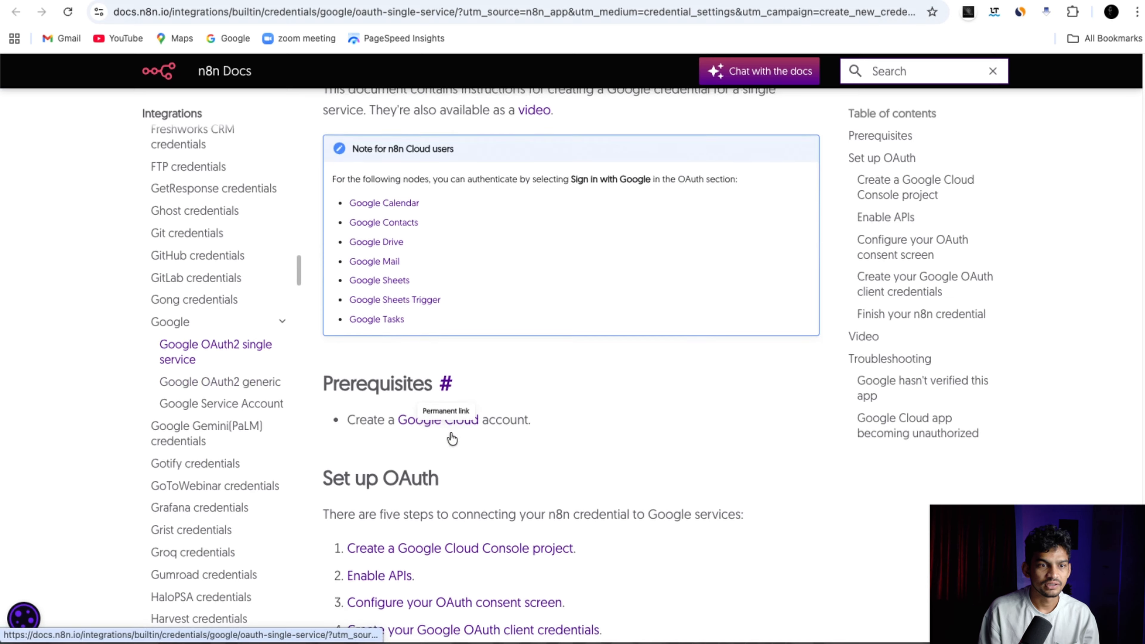
scroll(446, 473, "down", 1)
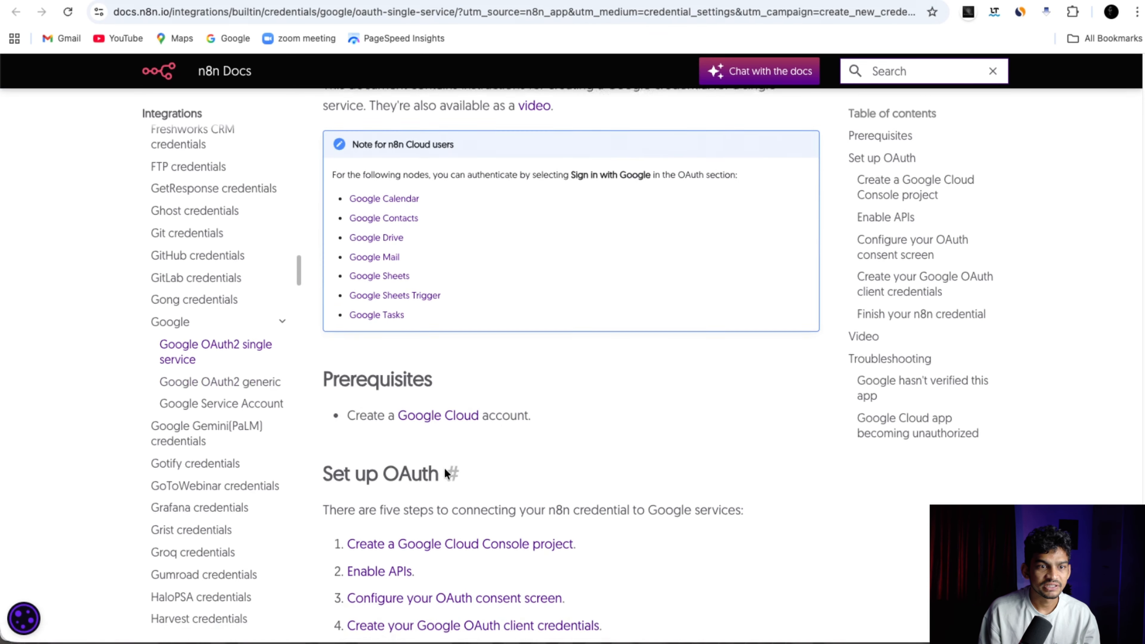
scroll(446, 473, "down", 5)
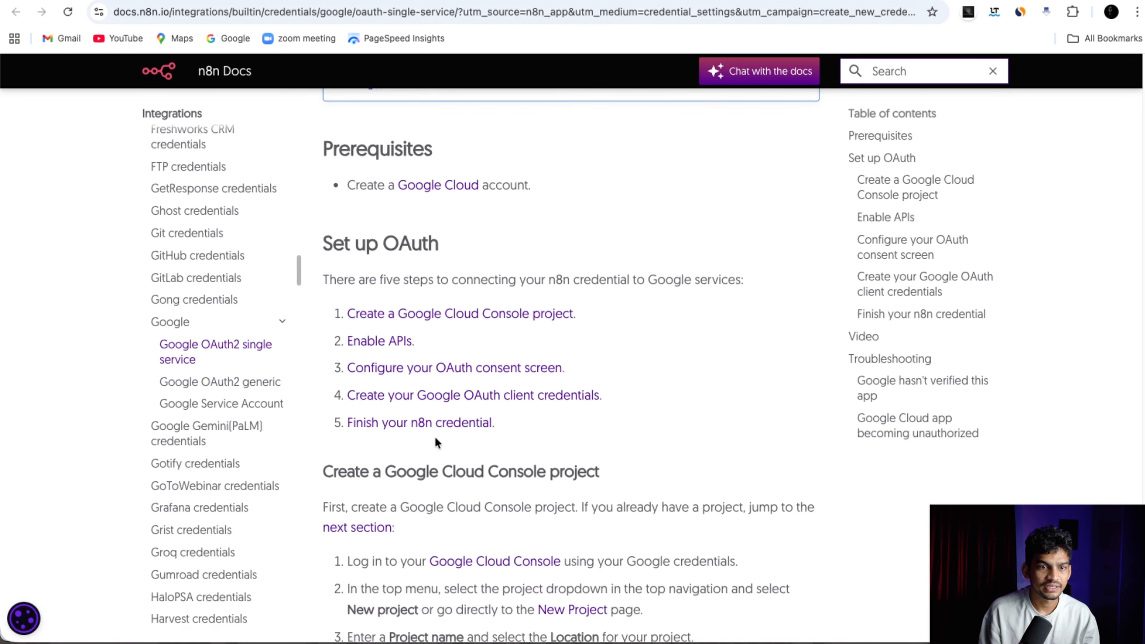
scroll(436, 442, "down", 4)
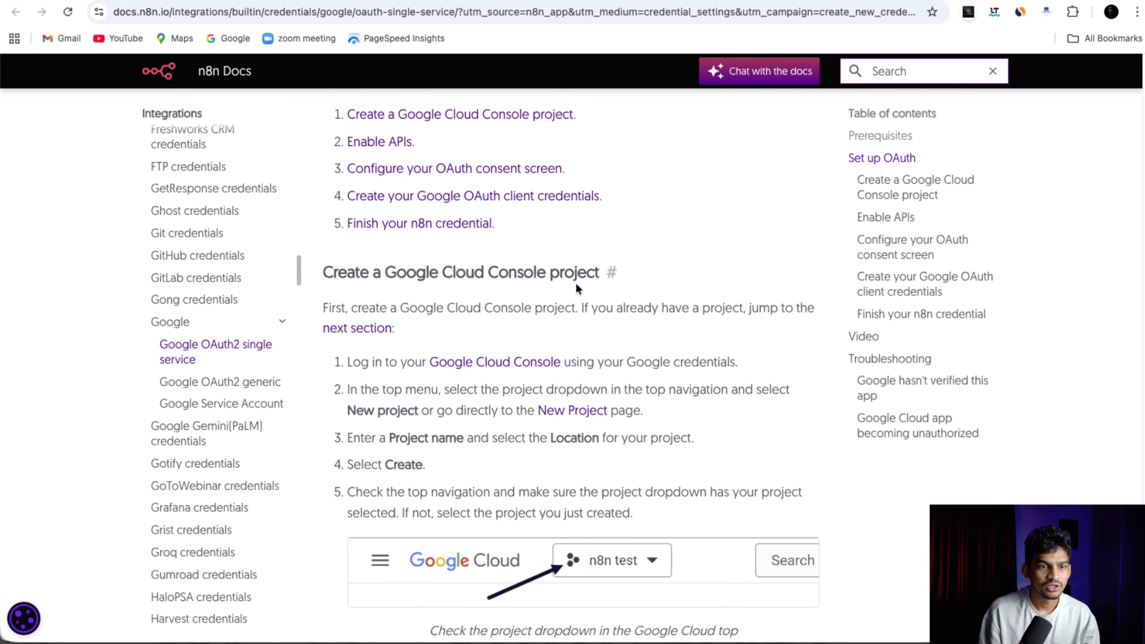
scroll(475, 424, "down", 2)
scroll(435, 529, "up", 12)
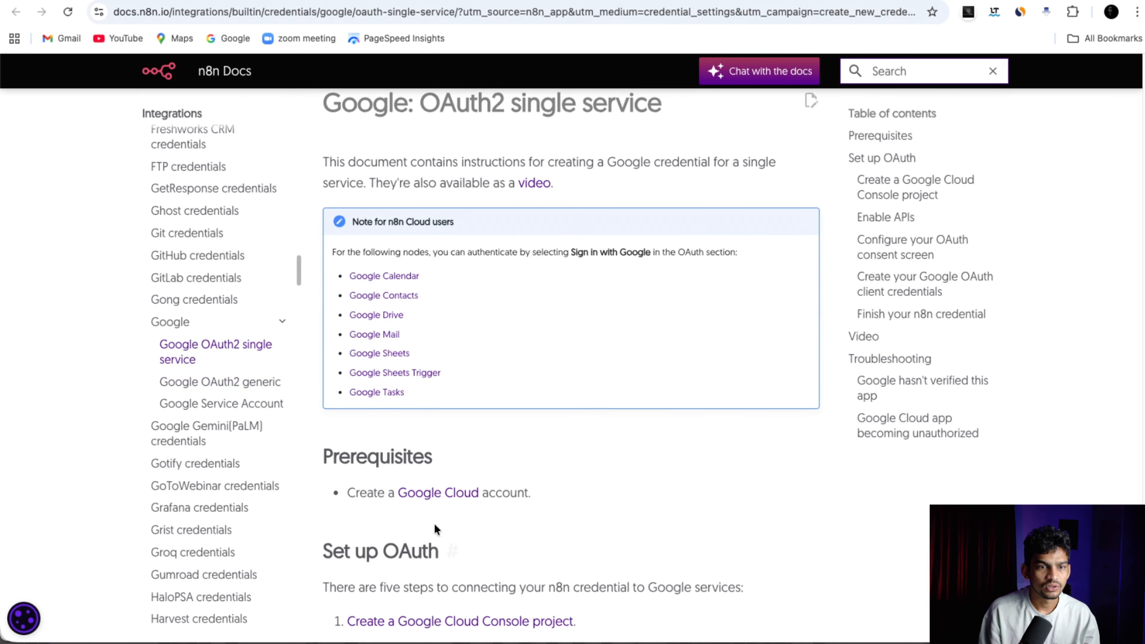
left_click(446, 493)
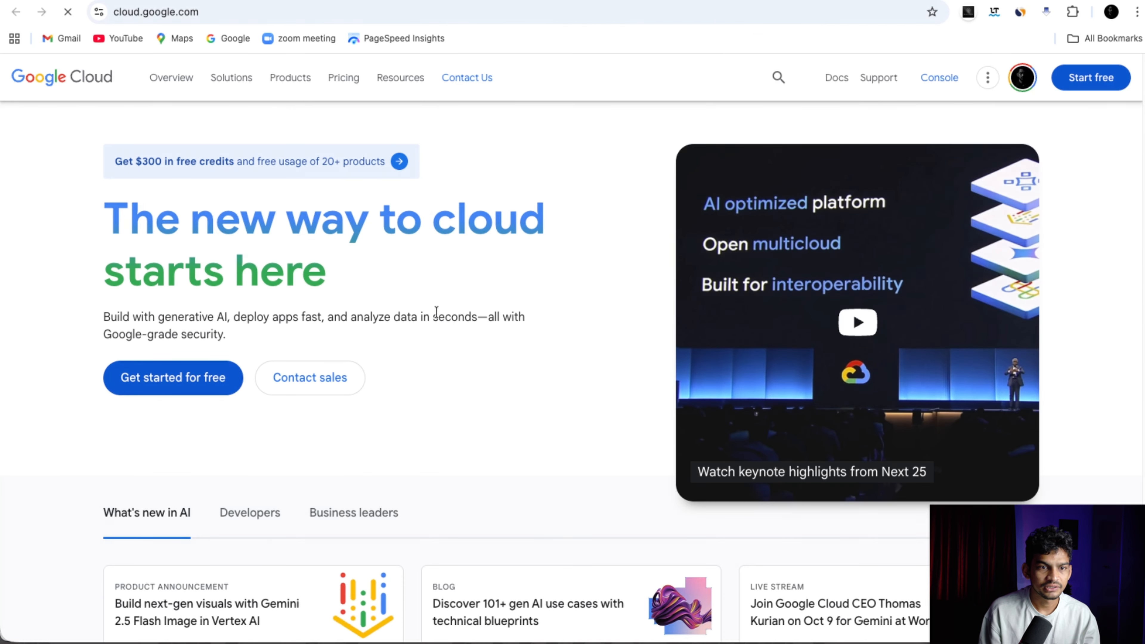
Create a new Google Cloud project named n8n-demo and switch to it.
left_click(928, 78)
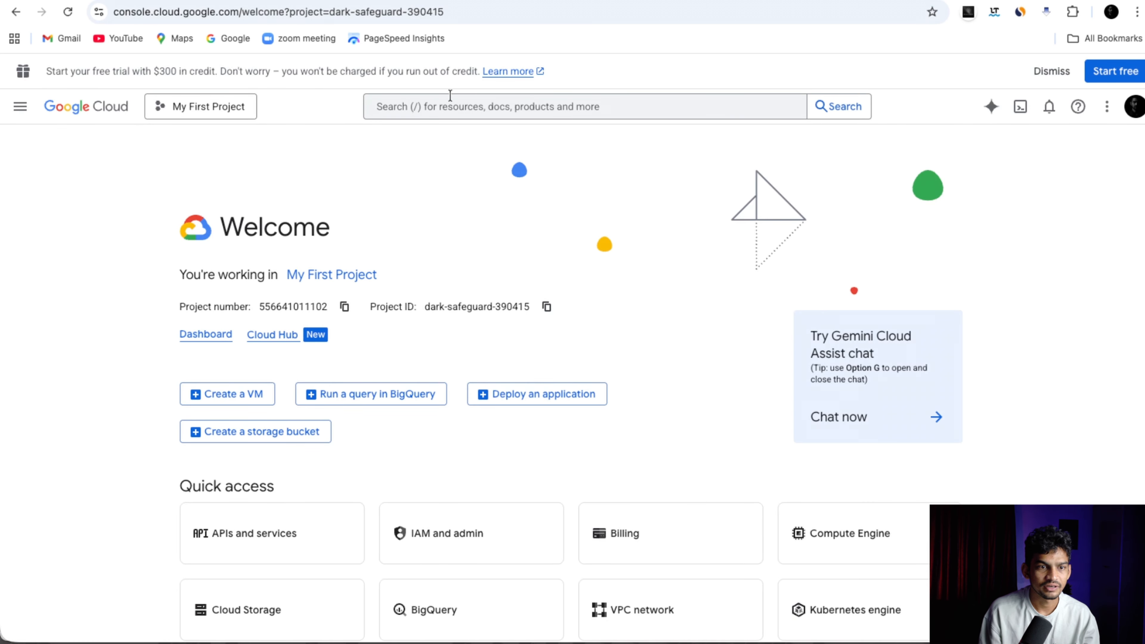
left_click(228, 107)
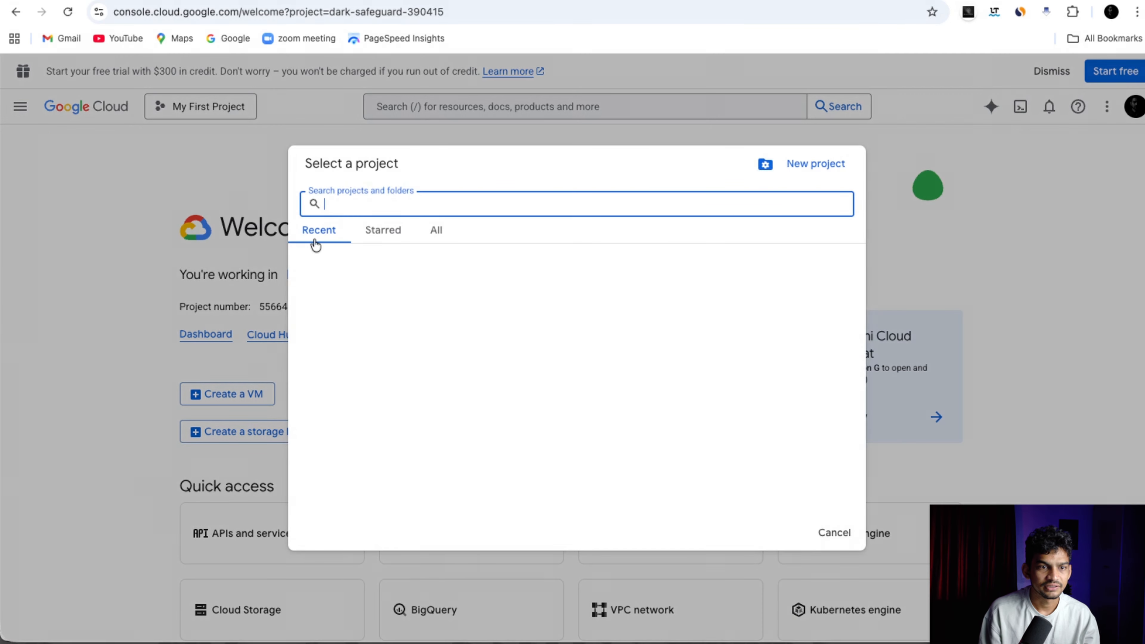
left_click(801, 163)
type("n8n")
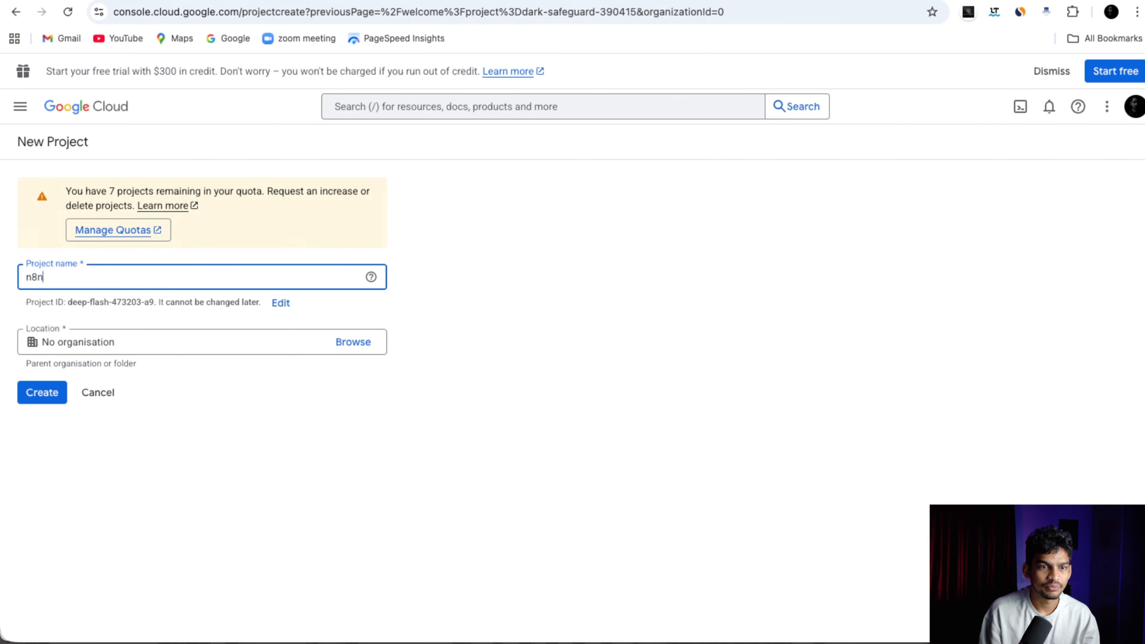
type("-demo")
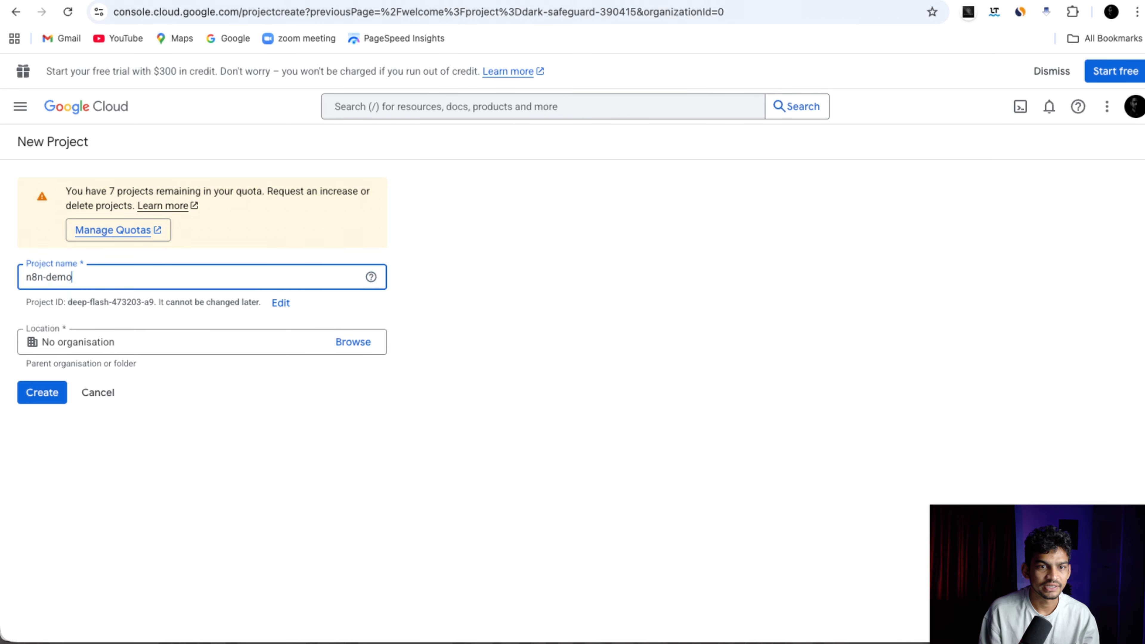
left_click(42, 392)
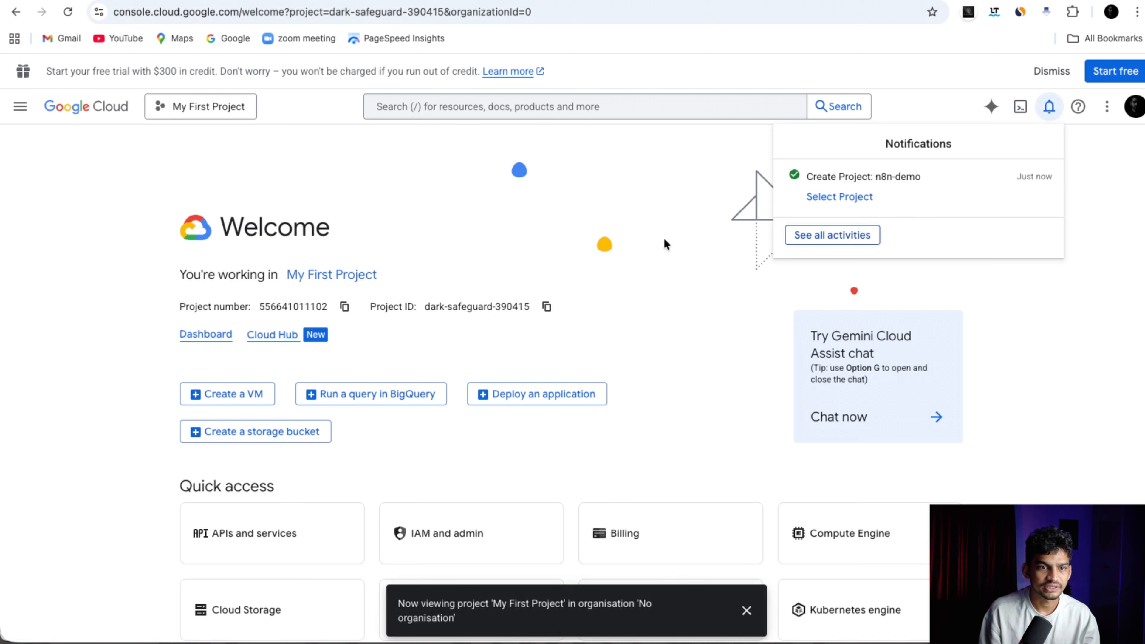
left_click(849, 201)
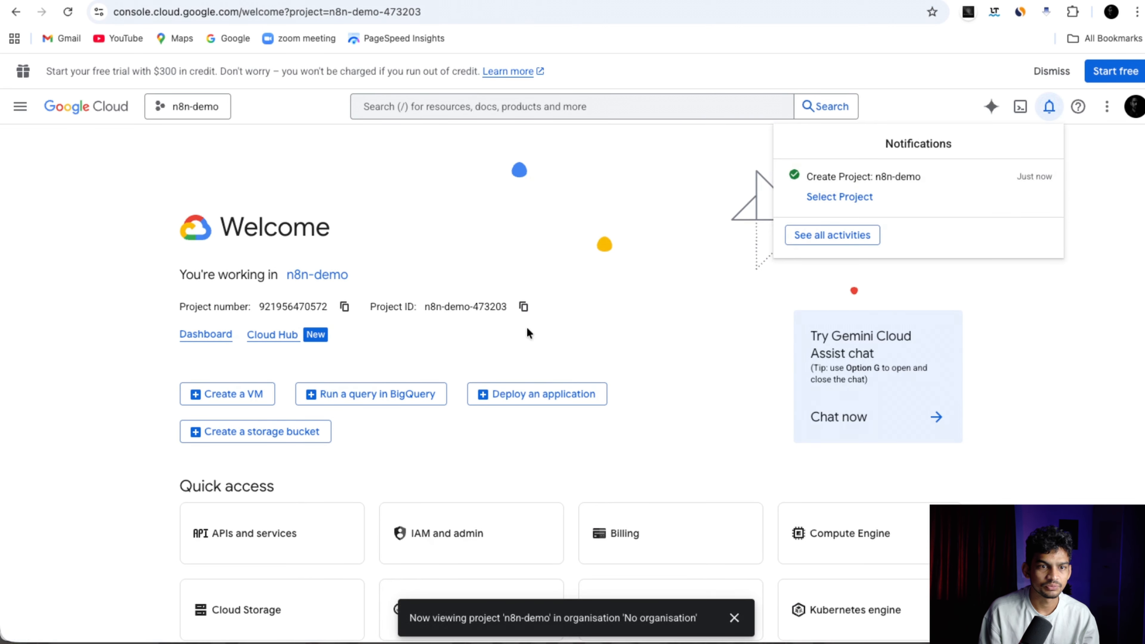
Copy the n8n-demo project ID and open the console's product navigation menu.
left_click(523, 306)
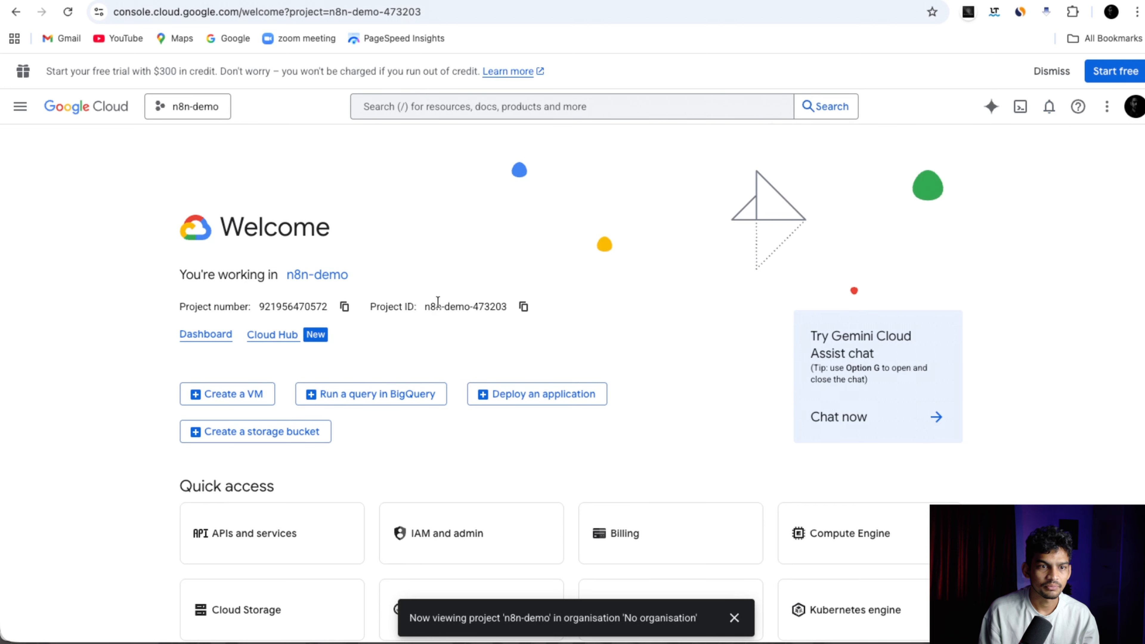
left_click_drag(426, 307, 469, 307)
left_click(480, 329)
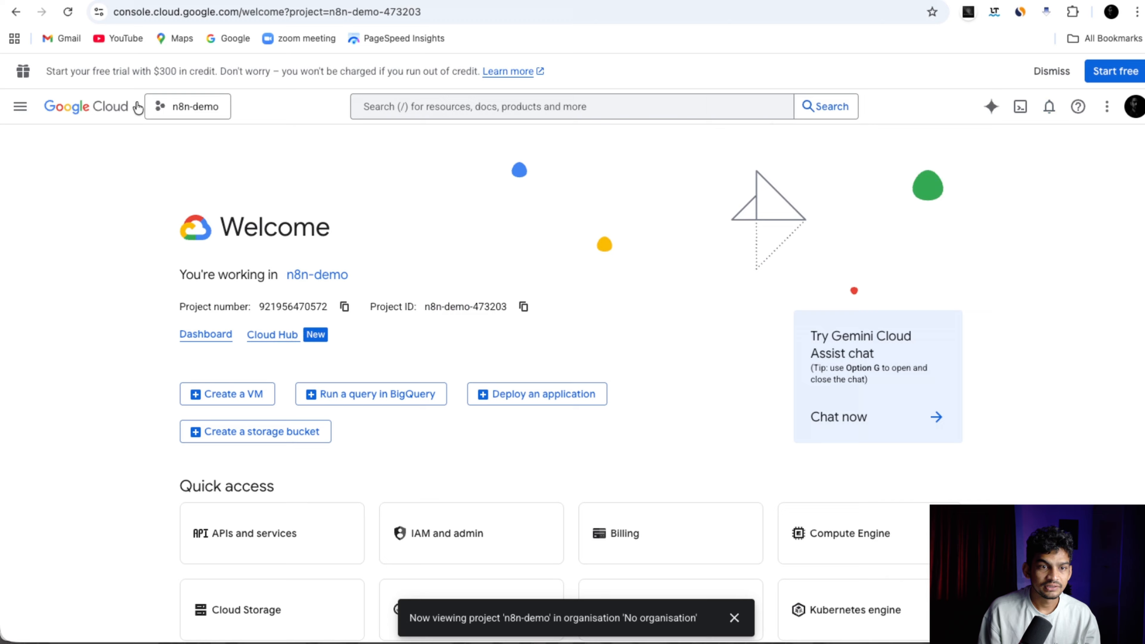
left_click(21, 109)
mouse_move(117, 321)
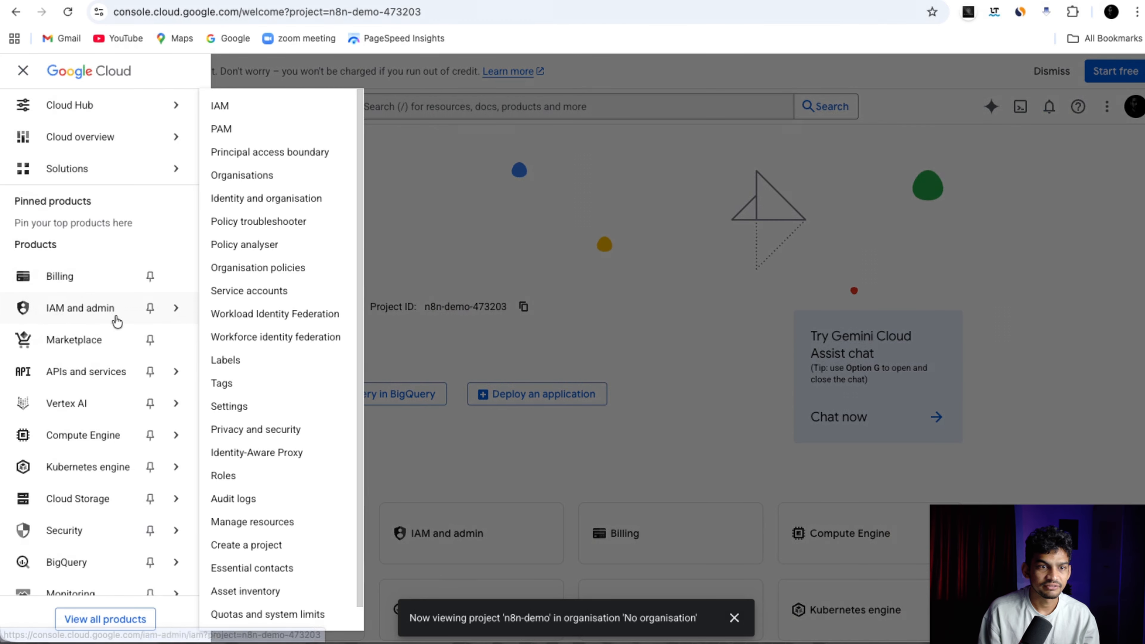
mouse_move(122, 376)
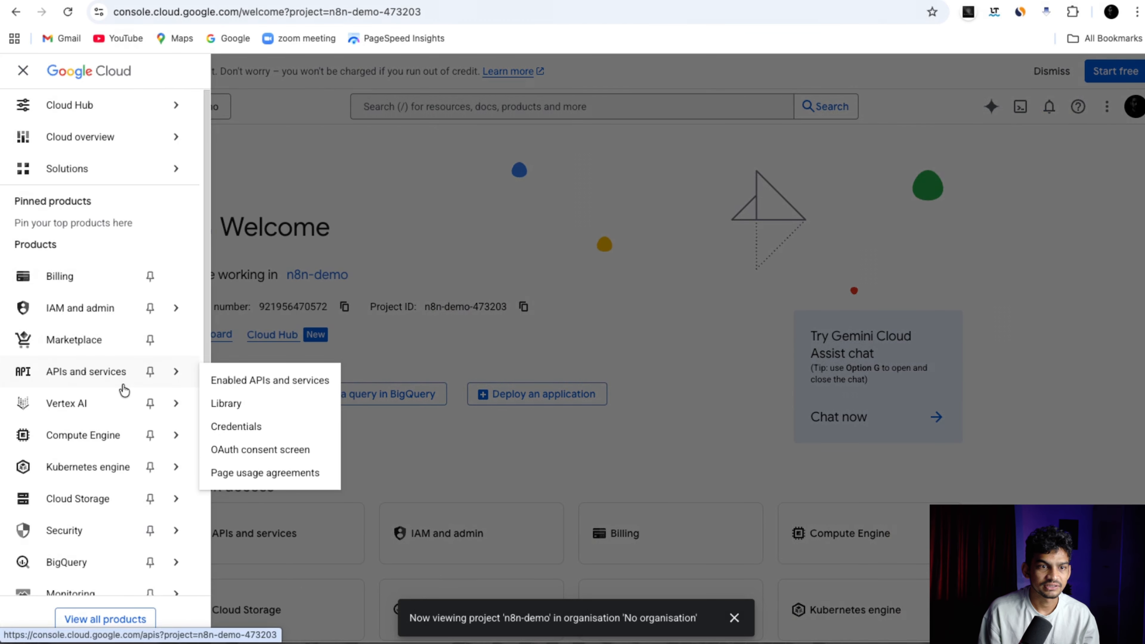
Start the OAuth consent setup with app name n8n-demo and the account's support e-mail.
left_click(252, 447)
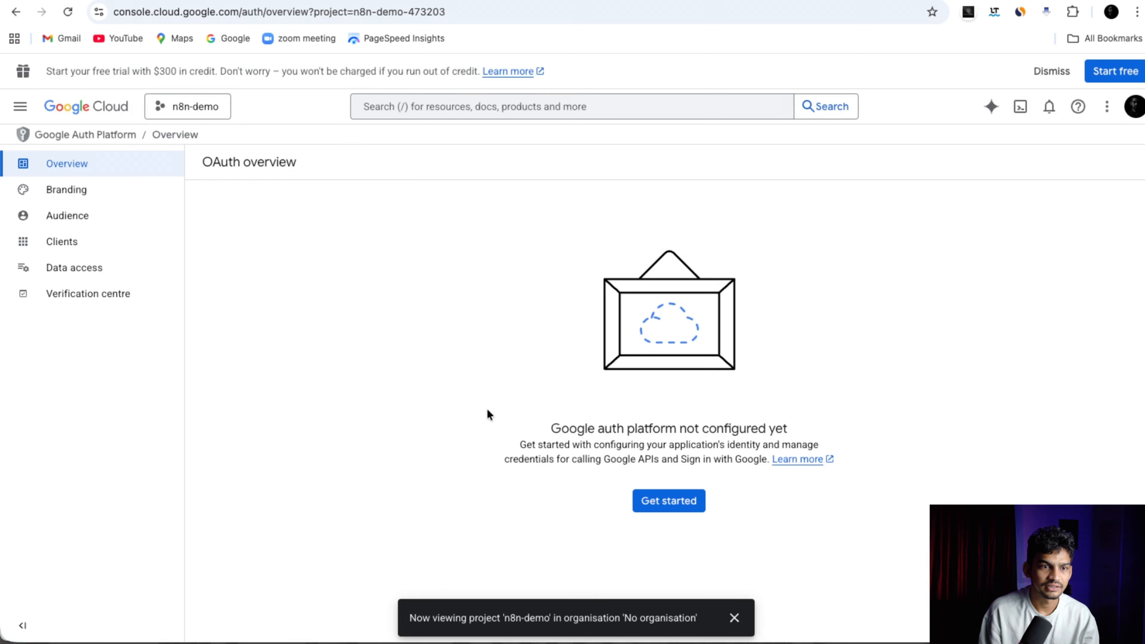
left_click(695, 504)
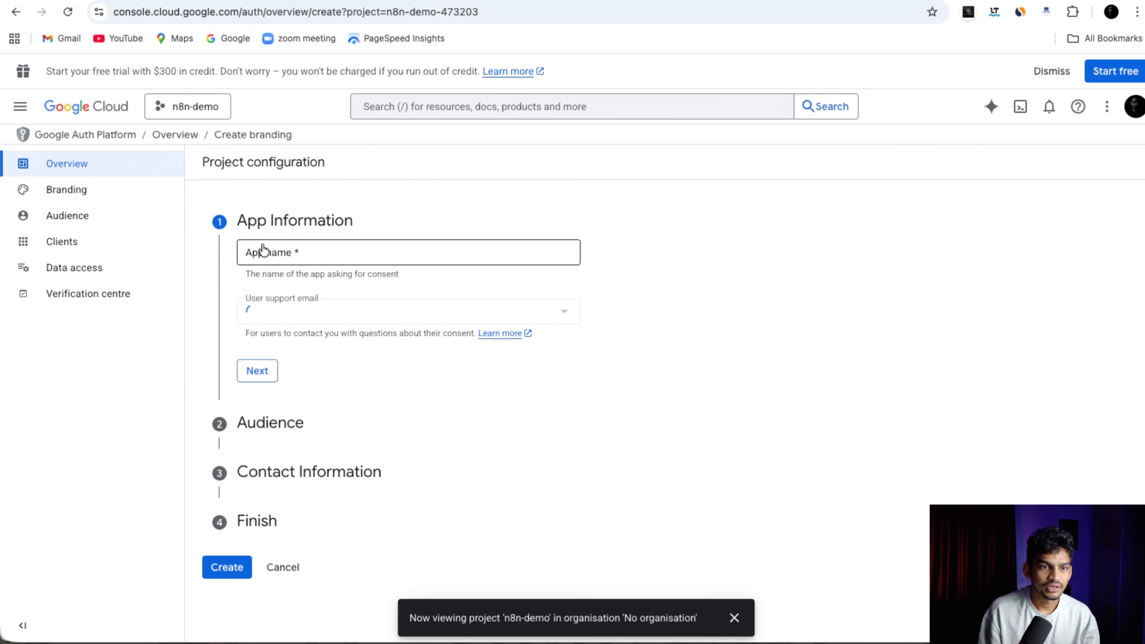
left_click(266, 253)
type("n8n-demo")
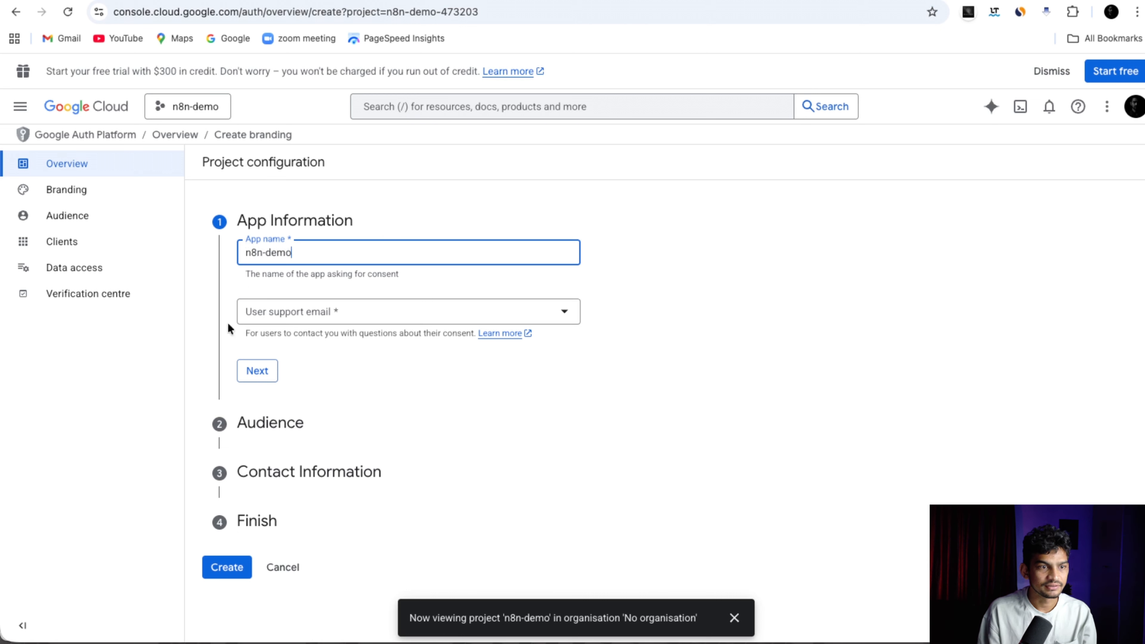
left_click(289, 319)
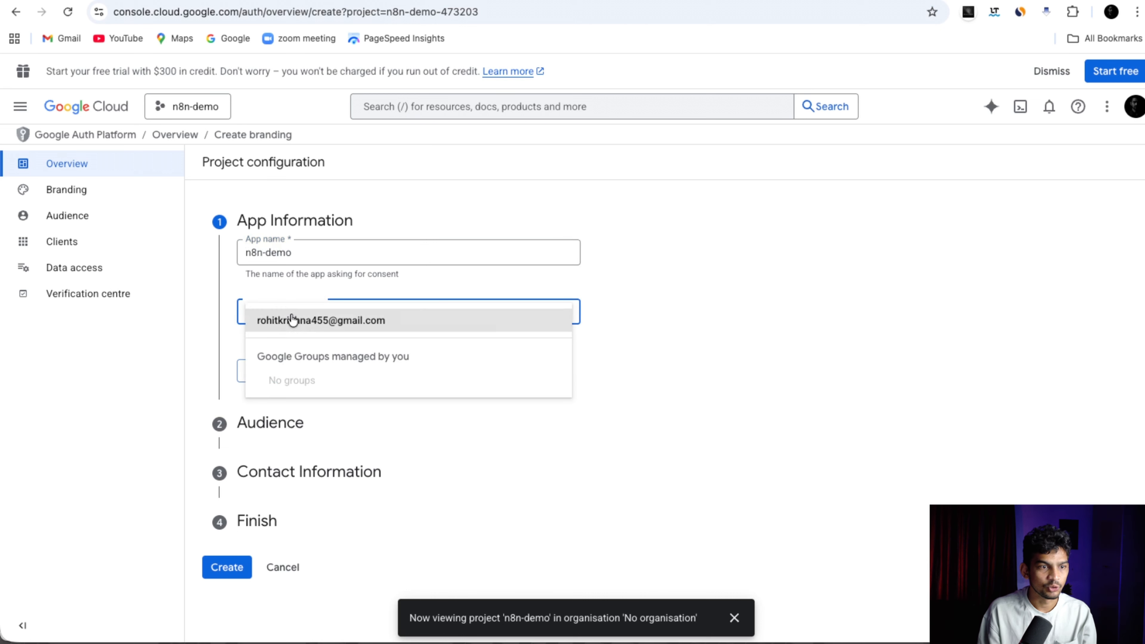
left_click(297, 323)
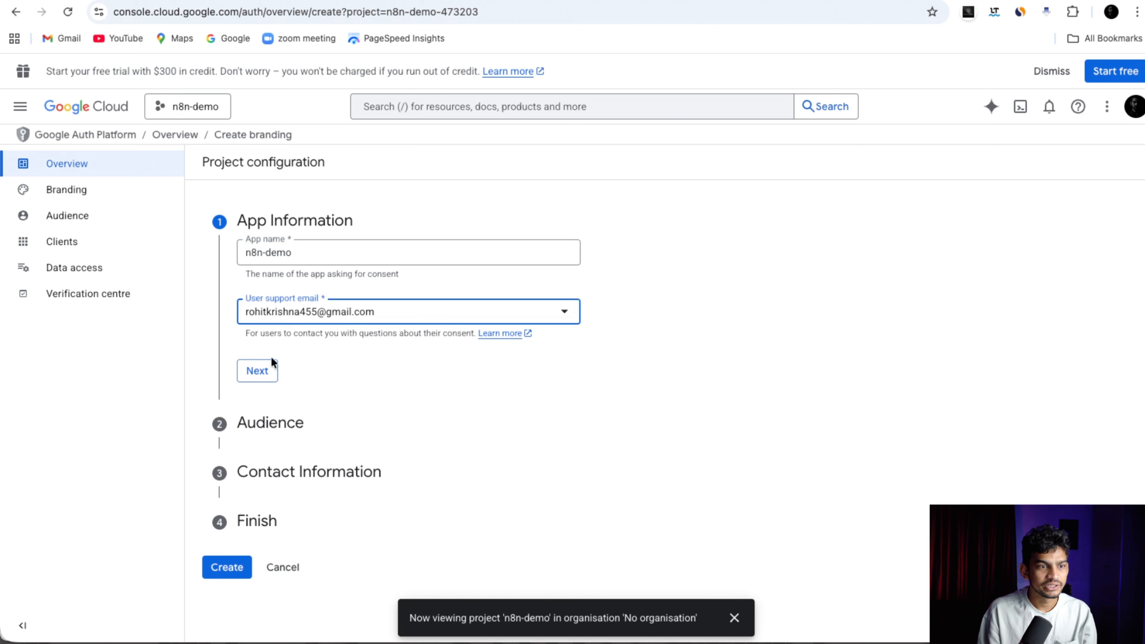
left_click(259, 373)
Choose External audience, add the contact e-mail, accept the data policy, and create the configuration.
left_click(240, 390)
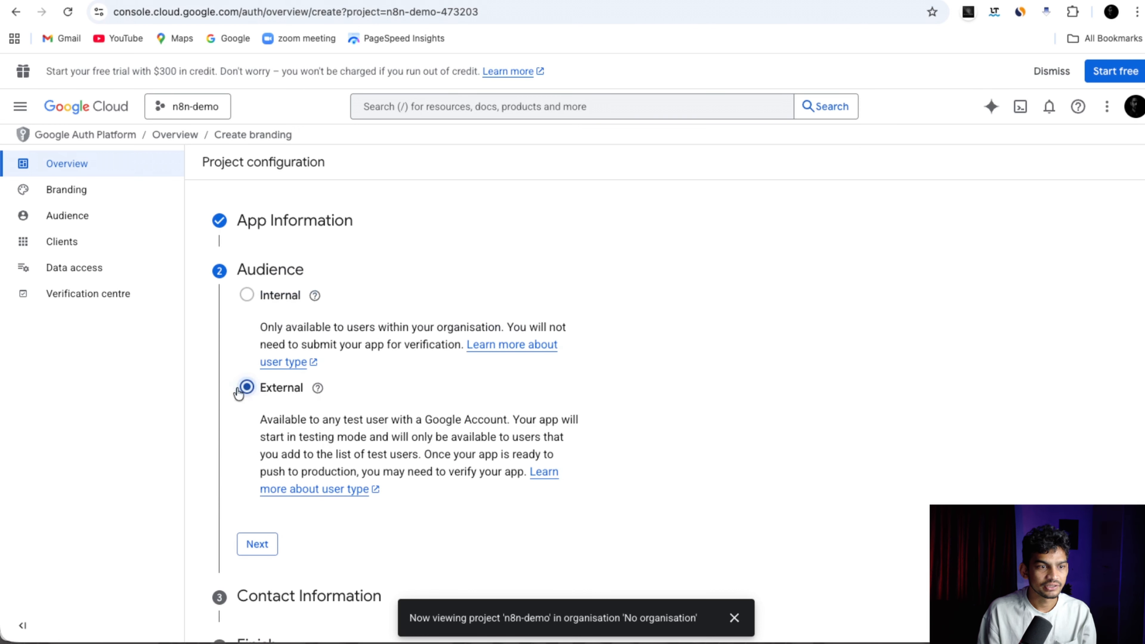
scroll(260, 468, "down", 2)
left_click(258, 485)
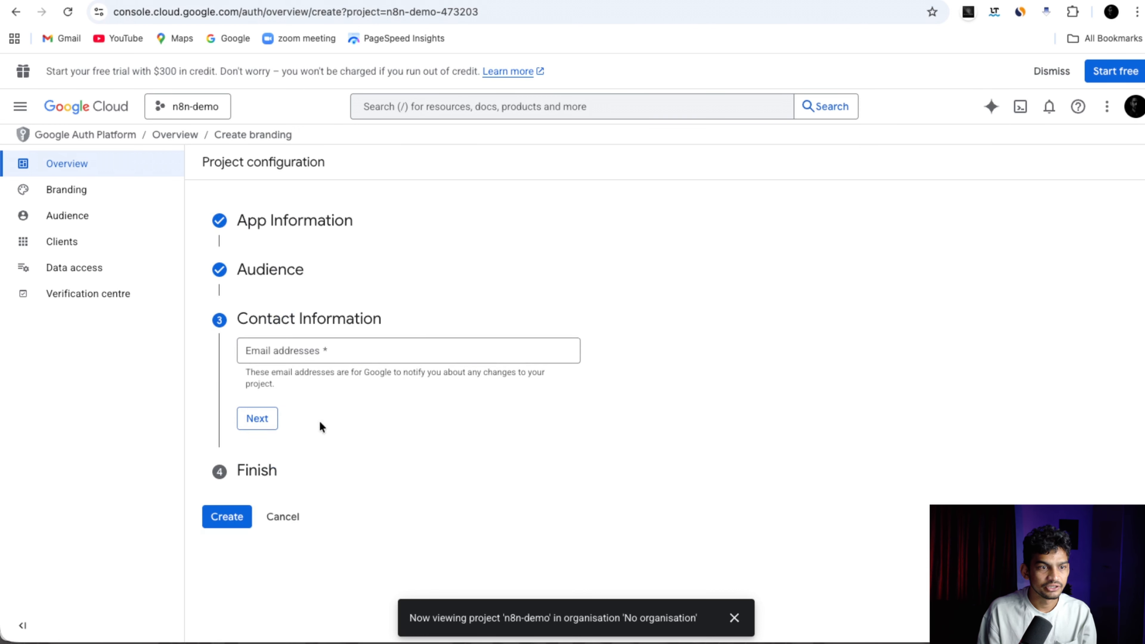
left_click(268, 350)
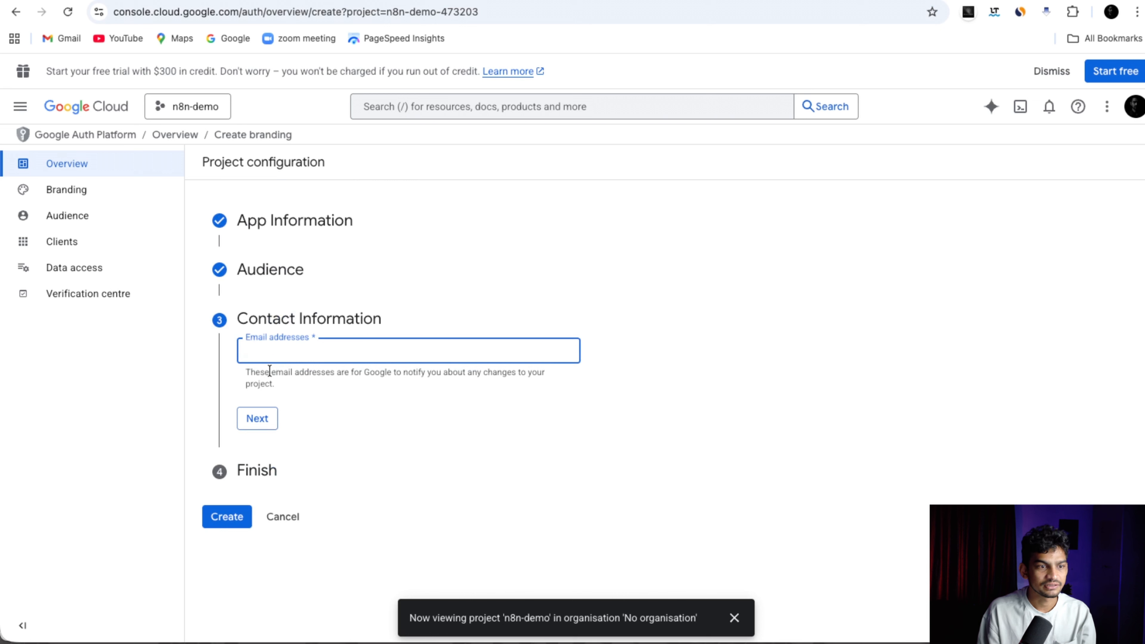
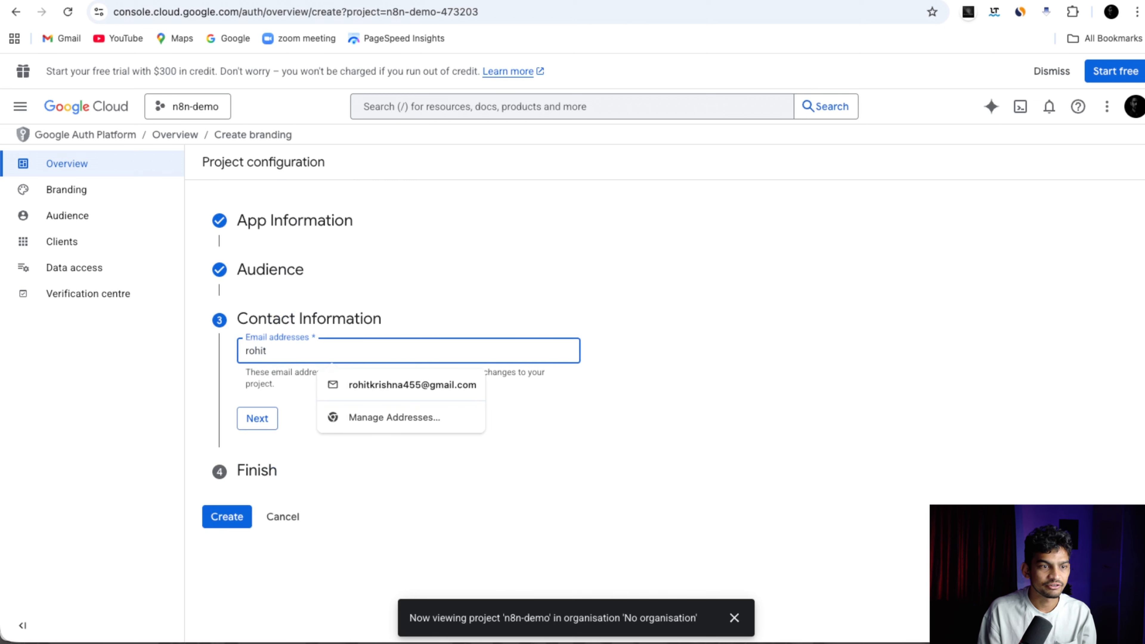
left_click(345, 384)
left_click(256, 419)
left_click(246, 392)
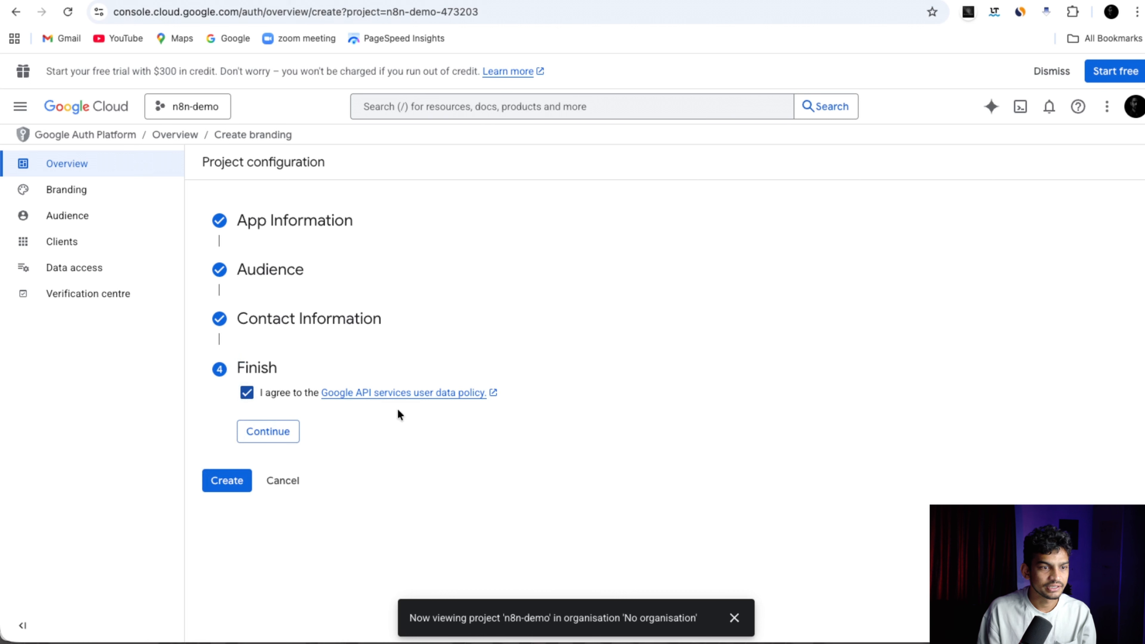
left_click(280, 431)
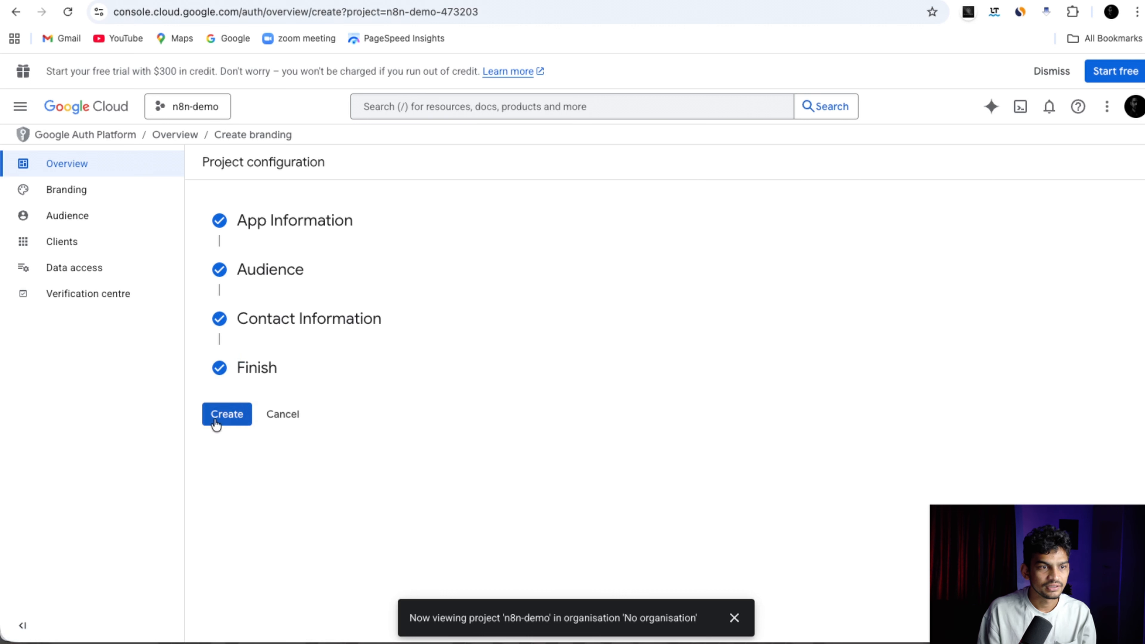
left_click(225, 413)
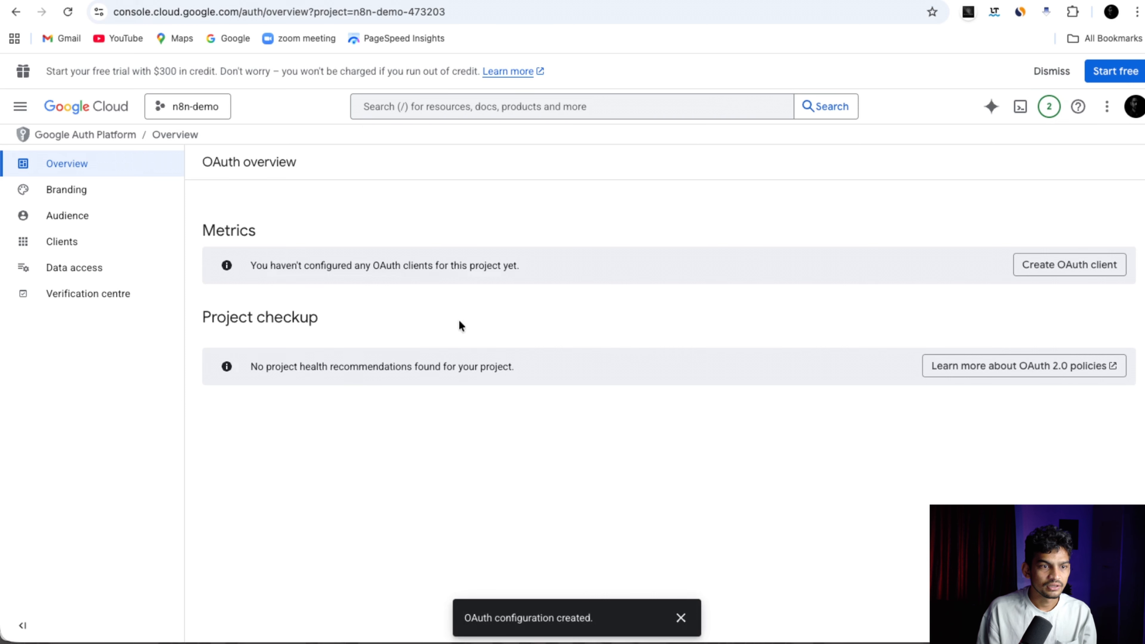
Start a new Web application OAuth client and rename it n8n-demo-client-1.
left_click_drag(252, 265, 511, 269)
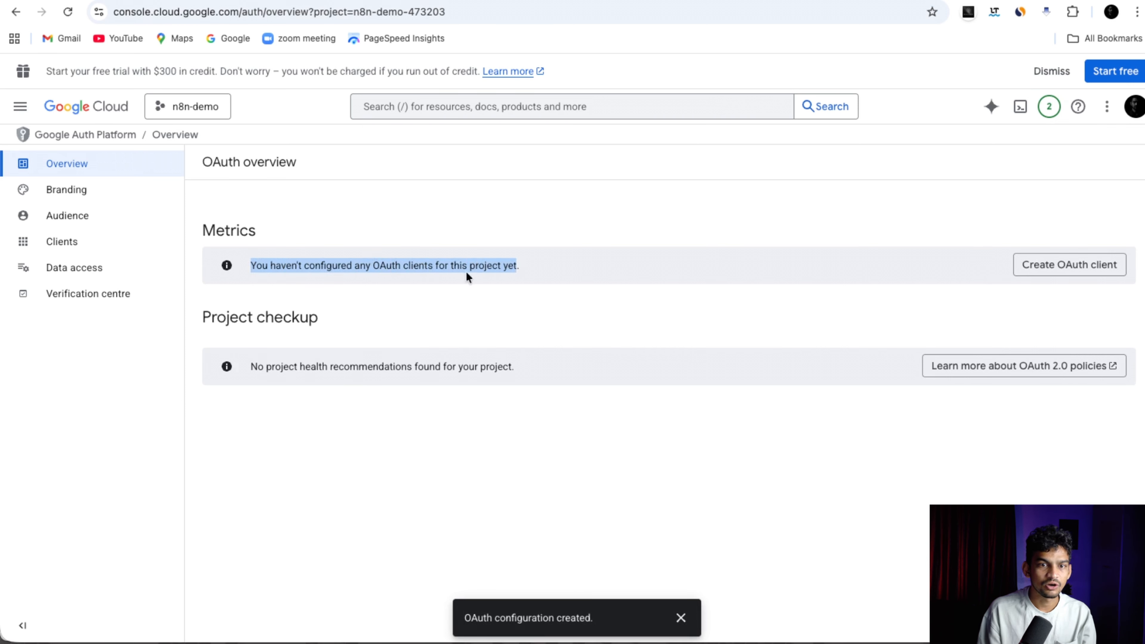
left_click(753, 289)
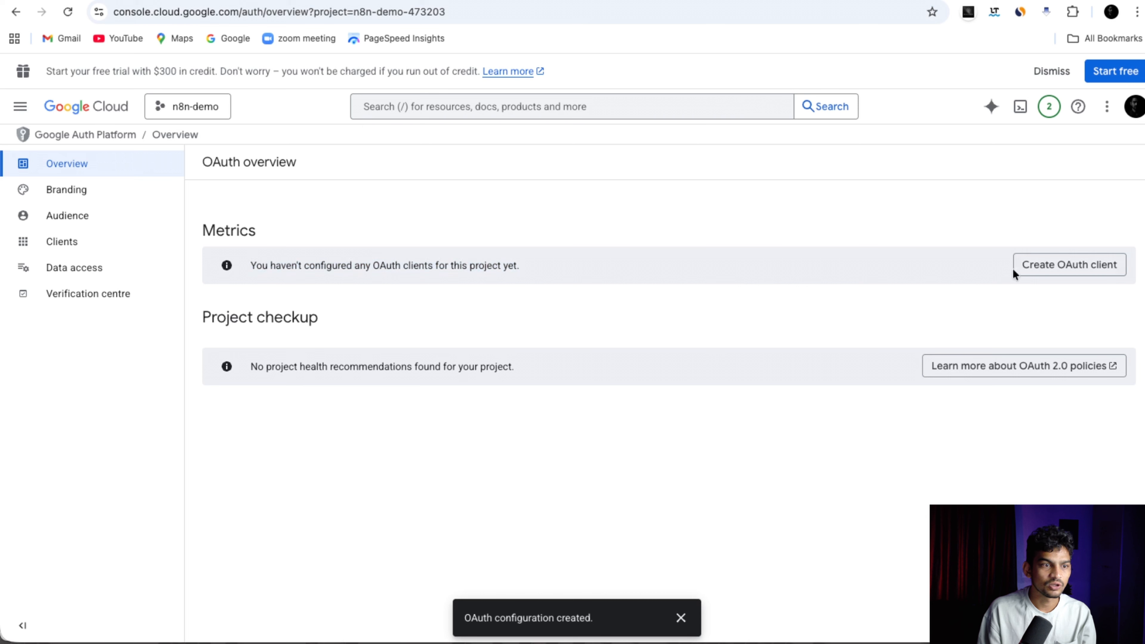
left_click(955, 276)
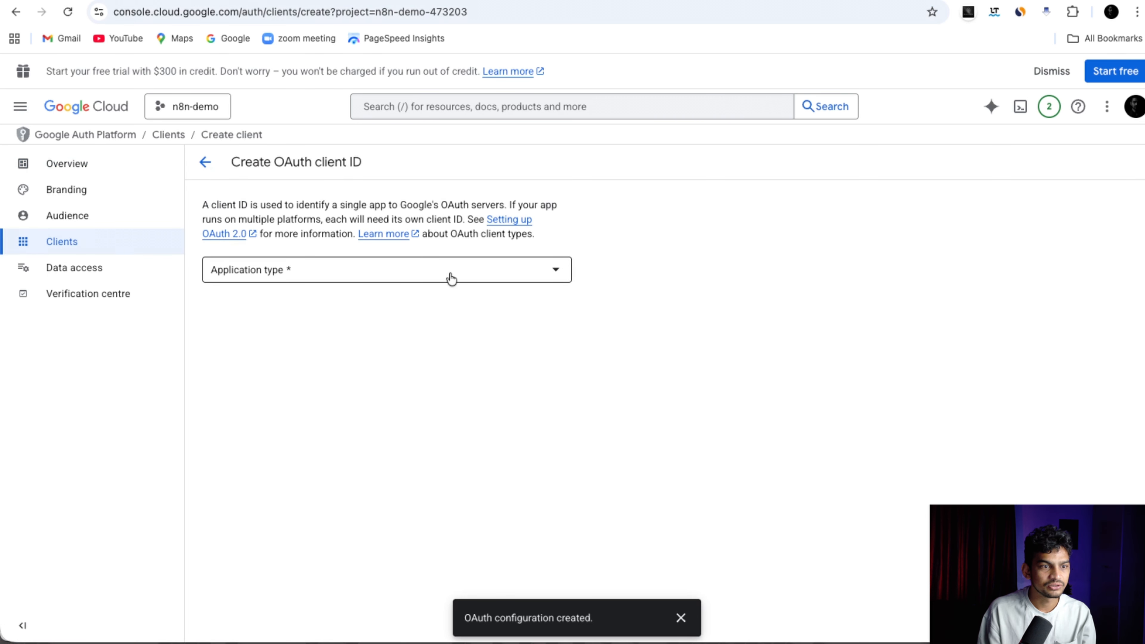
left_click(309, 274)
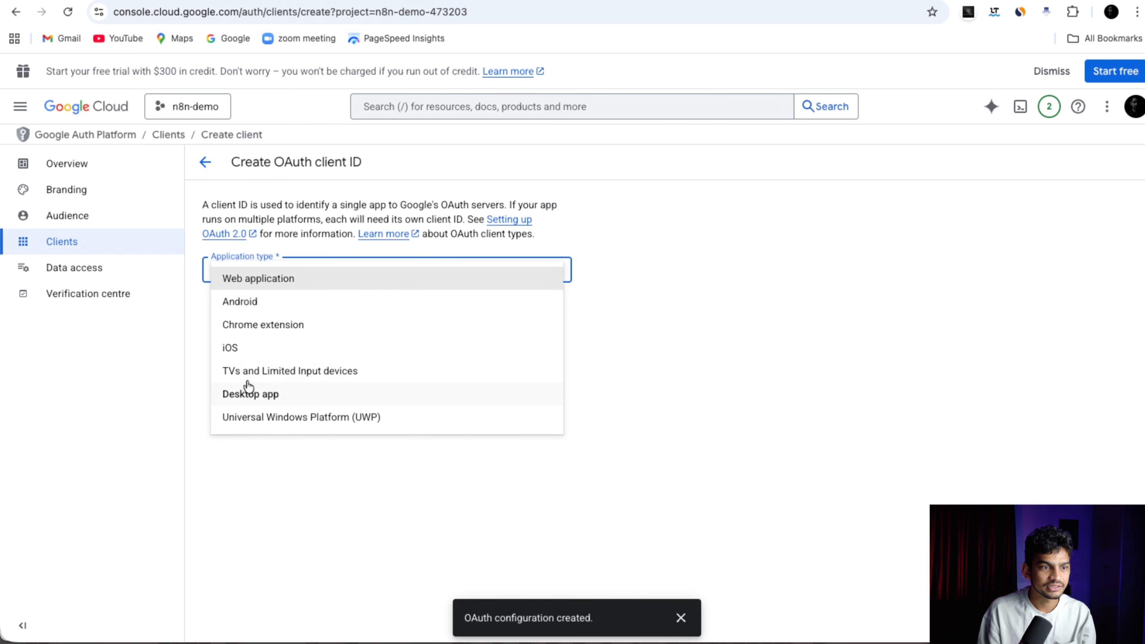
left_click(264, 278)
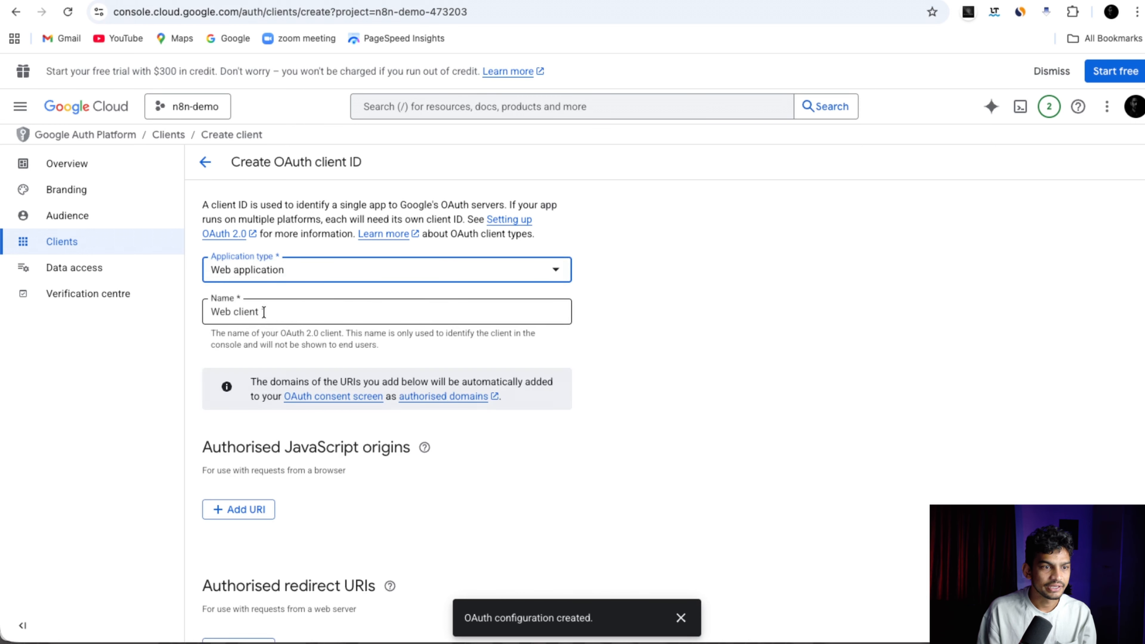
left_click(264, 312)
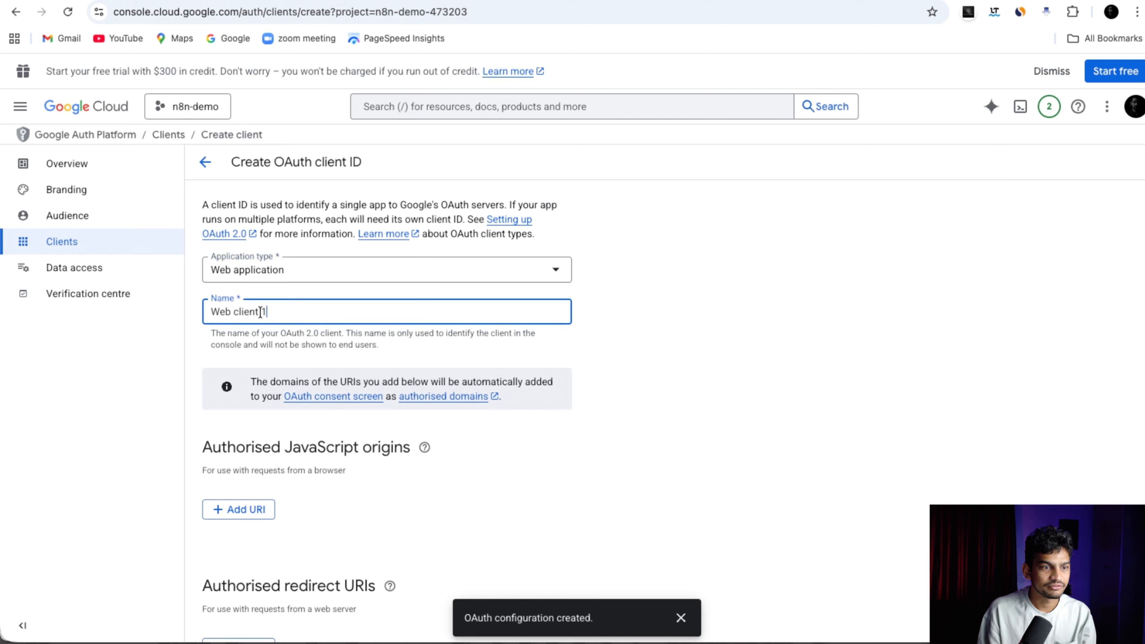
left_click_drag(285, 311, 193, 313)
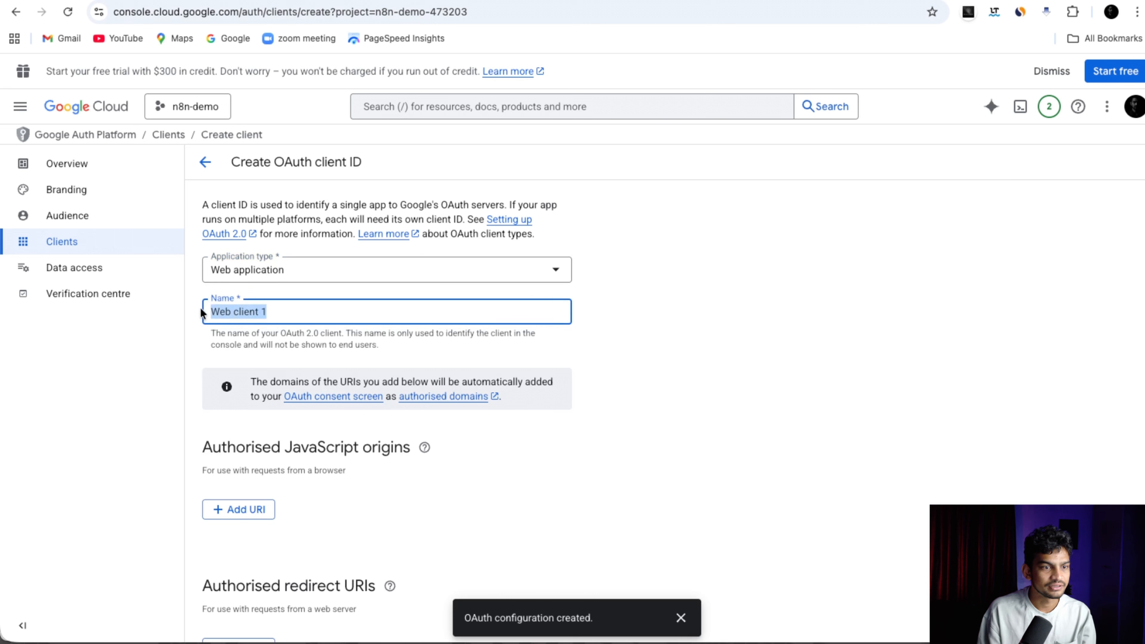
type("n8n-demo-client-1")
scroll(262, 467, "down", 3)
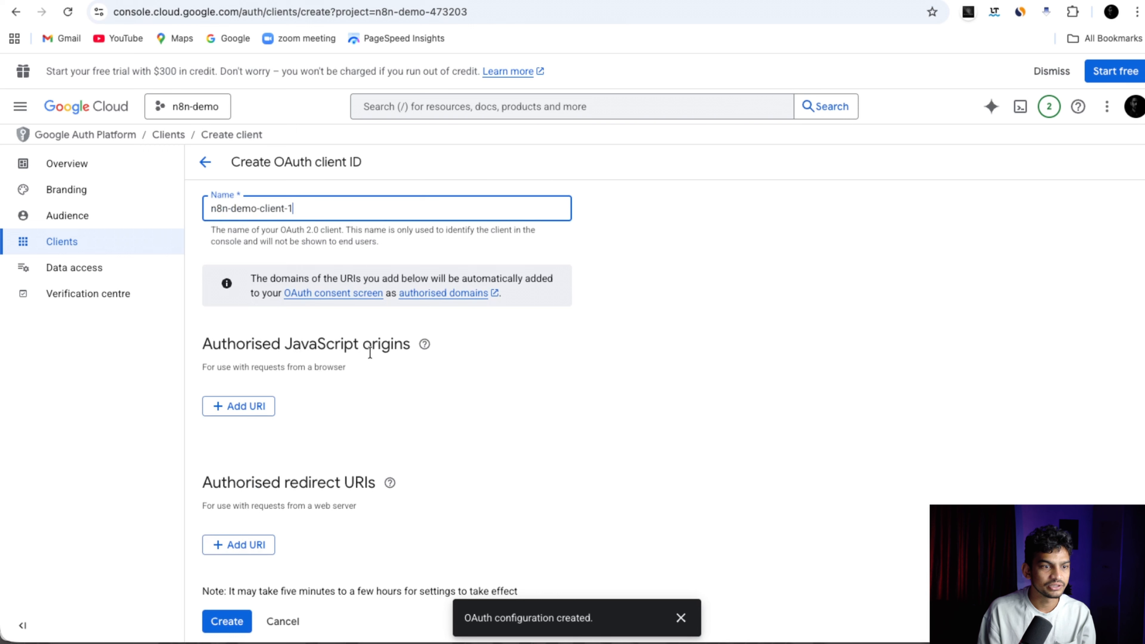
scroll(310, 404, "down", 1)
Add an empty redirect URI entry and copy n8n's OAuth redirect URL.
left_click(249, 536)
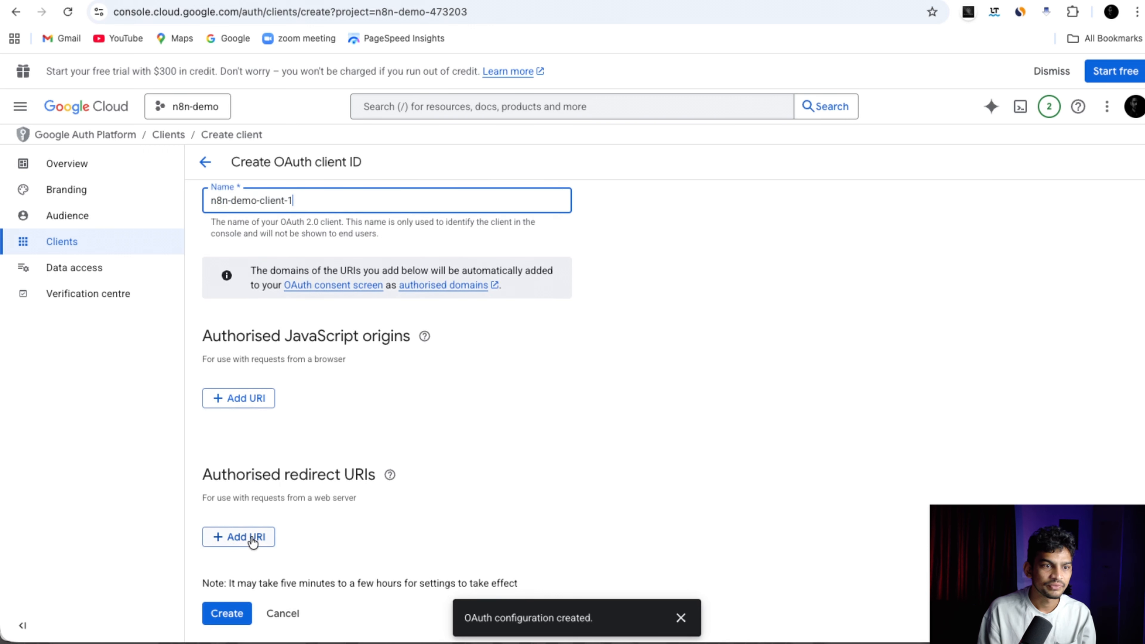
scroll(361, 494, "down", 2)
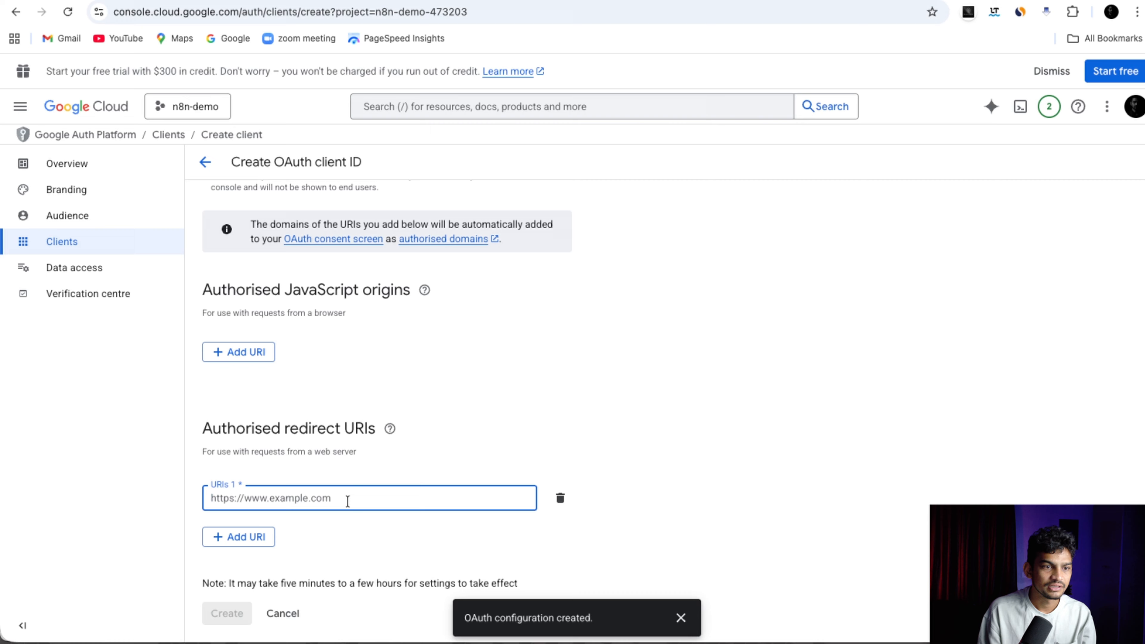
left_click(176, 1)
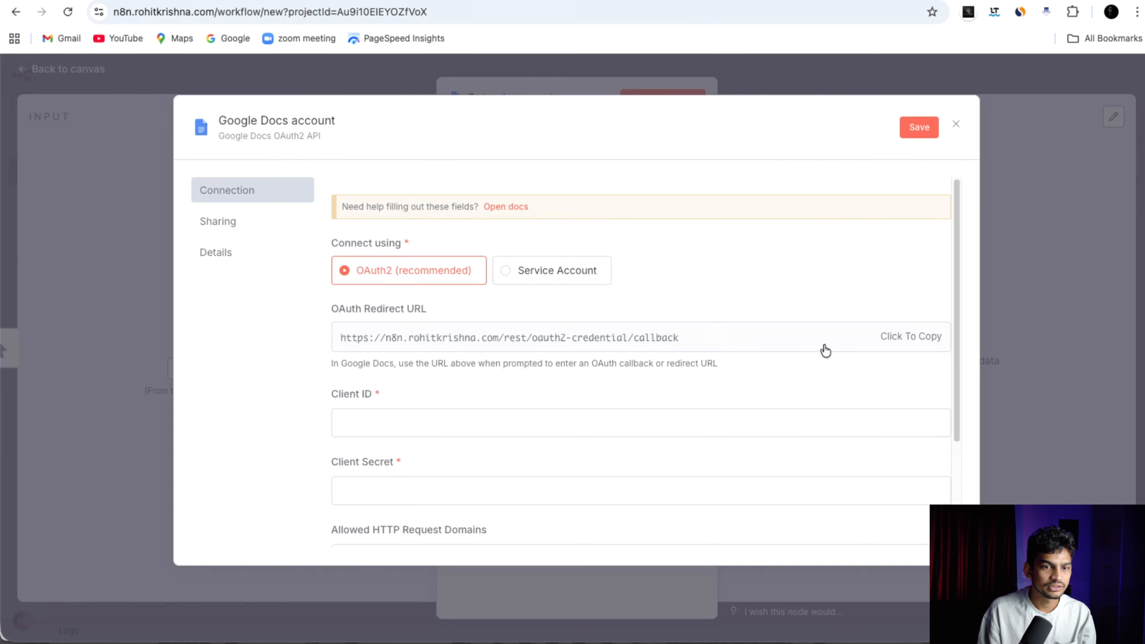
left_click(913, 342)
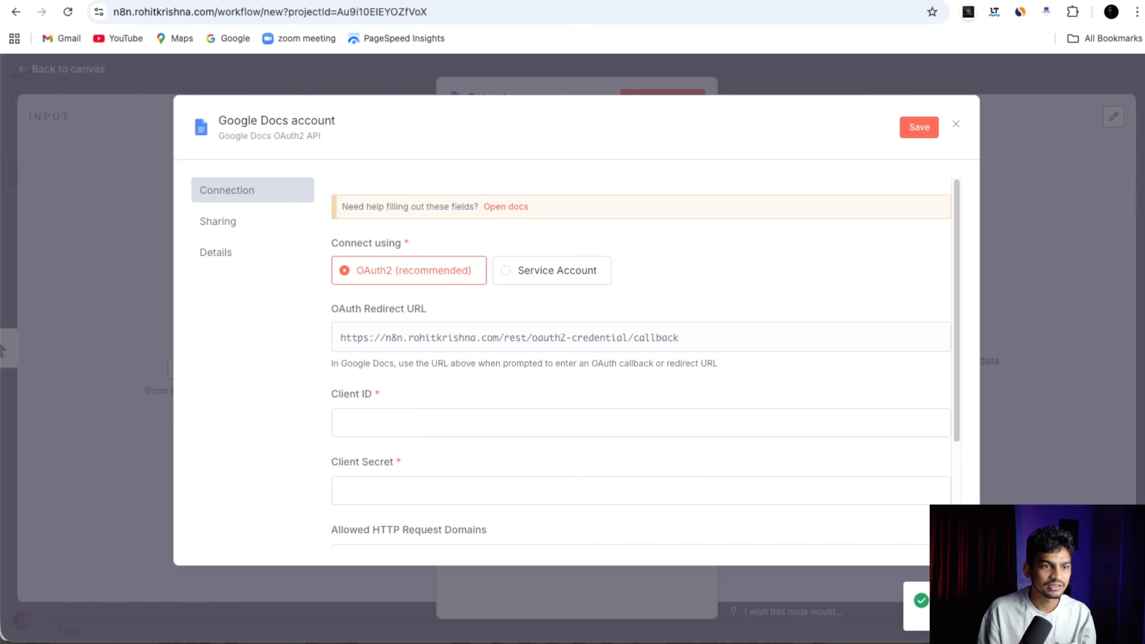
left_click(468, 1)
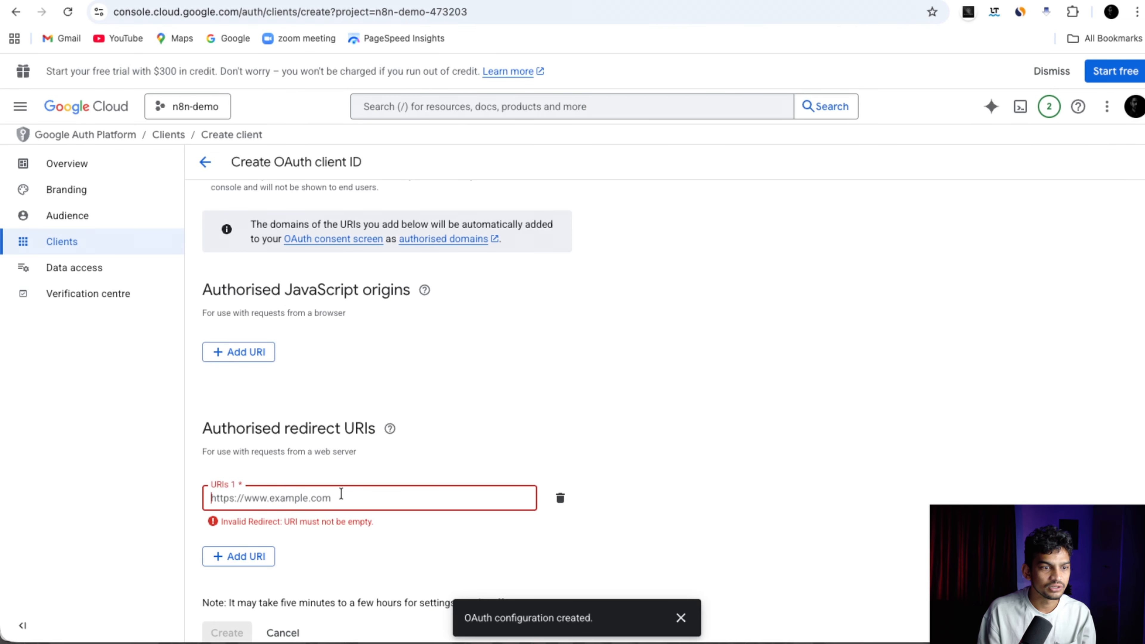
Paste n8n's callback URL as the redirect URI, create the client, and paste its Client ID into n8n.
key("ctrl+v")
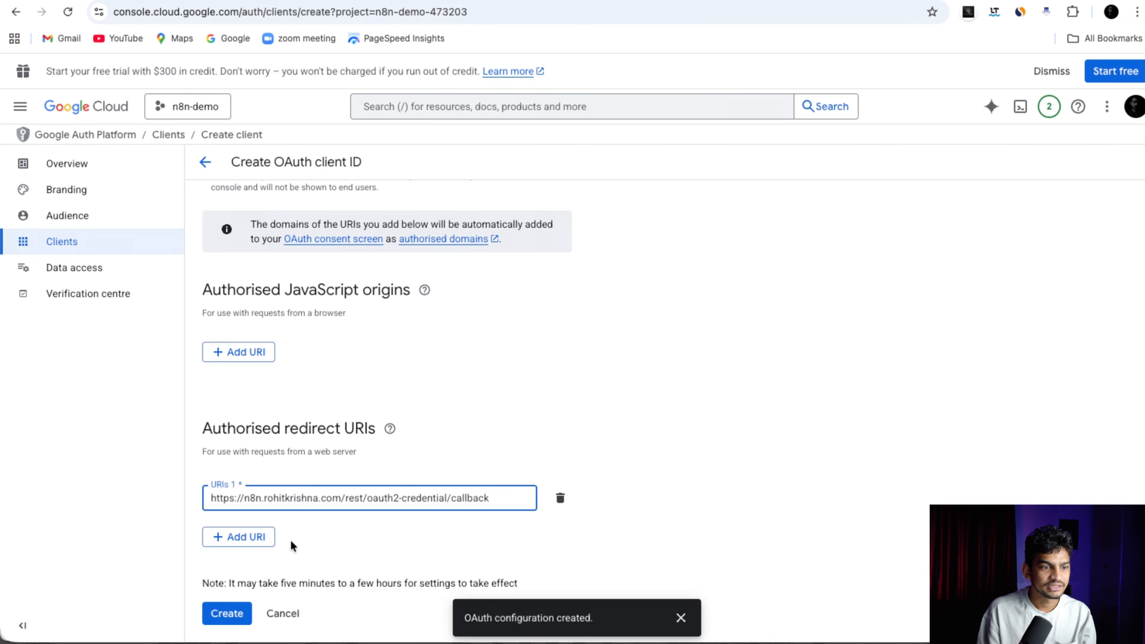
left_click(227, 614)
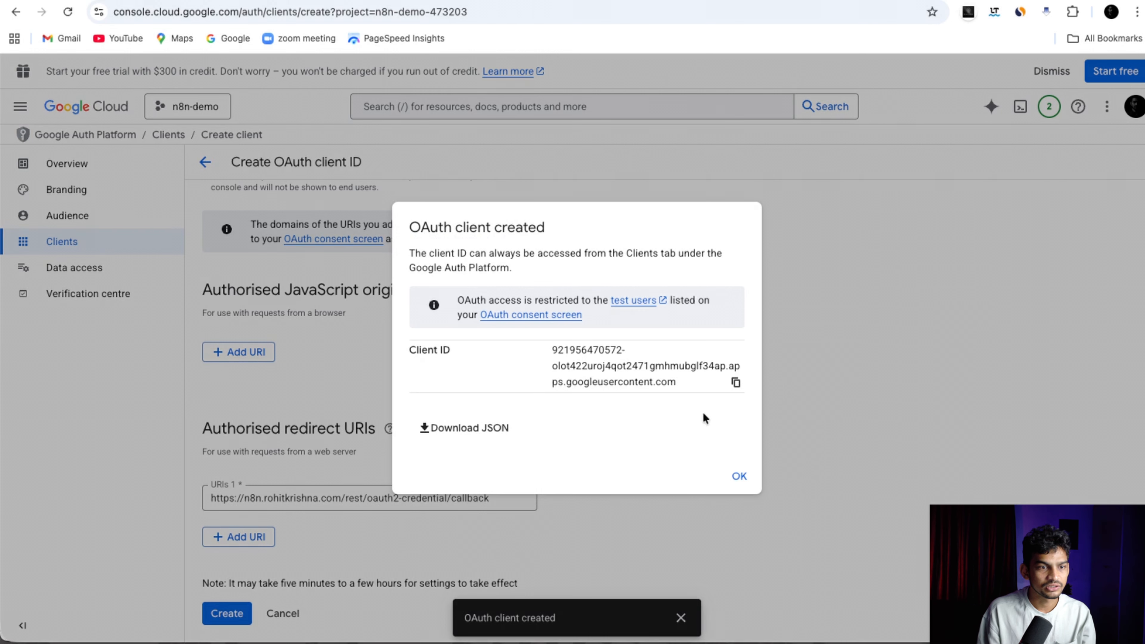
left_click(736, 383)
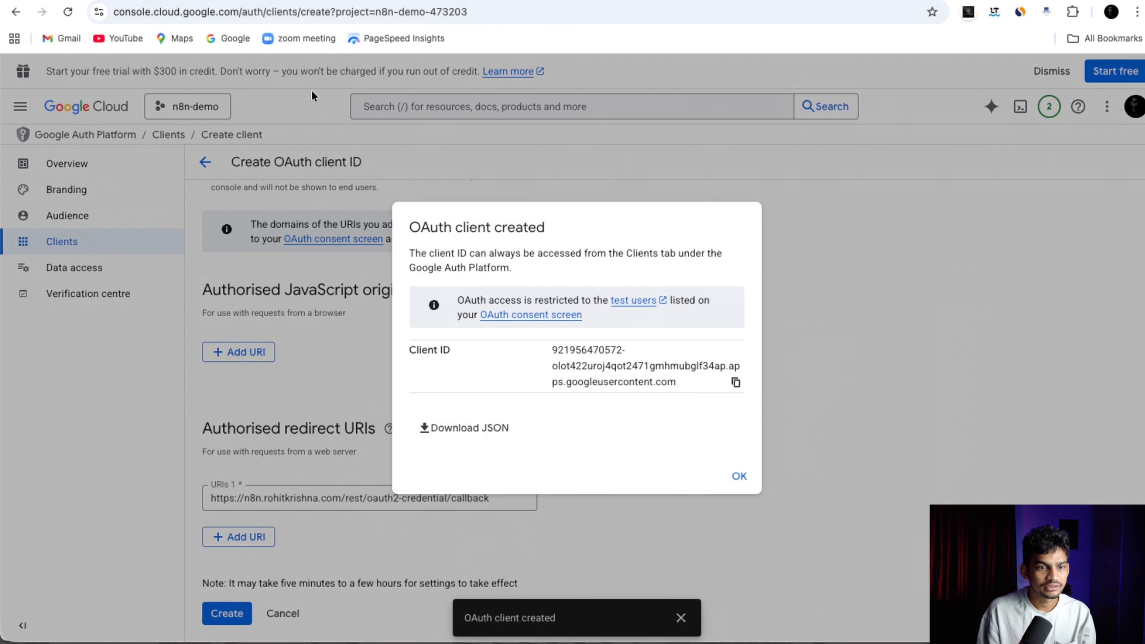
key("ctrl+shift+Tab")
left_click(362, 426)
key("ctrl+v")
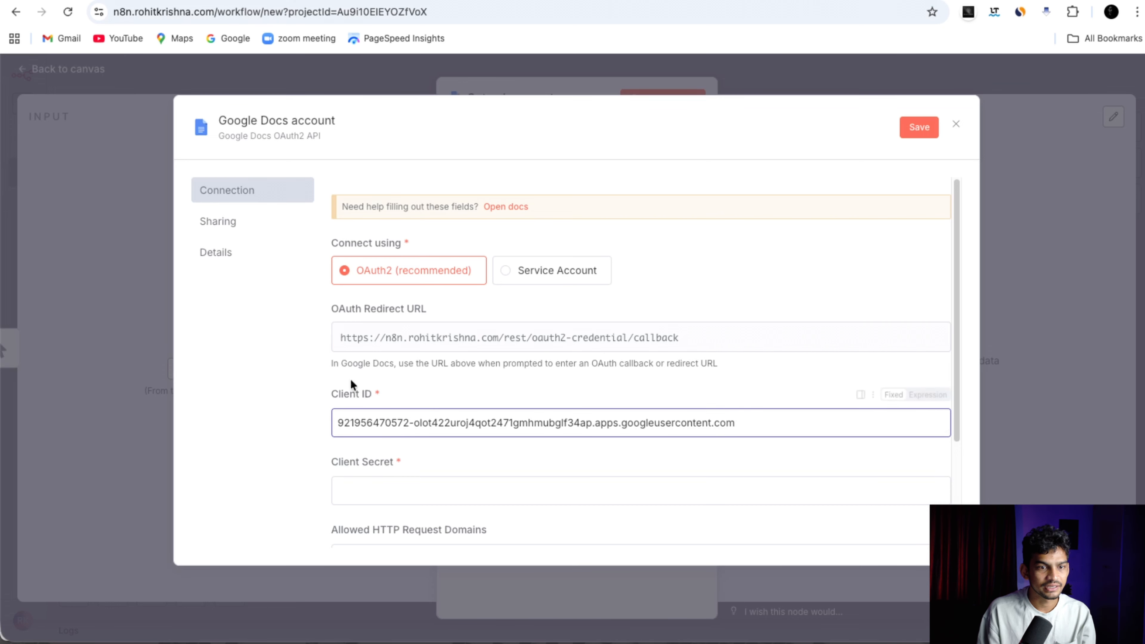
key("ctrl+Tab")
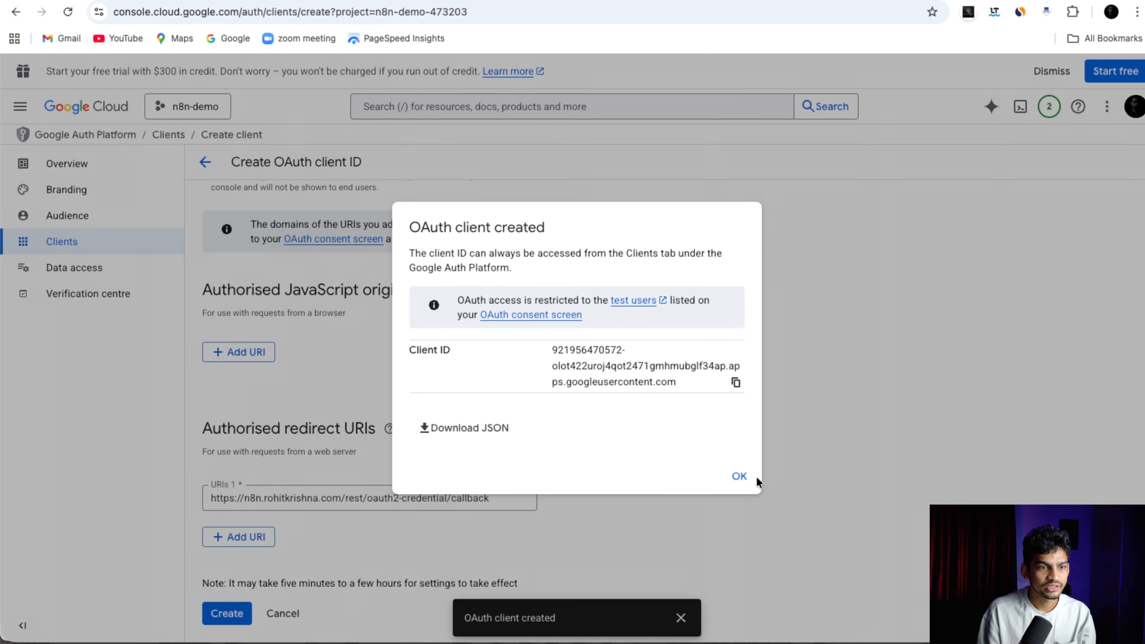
left_click(739, 477)
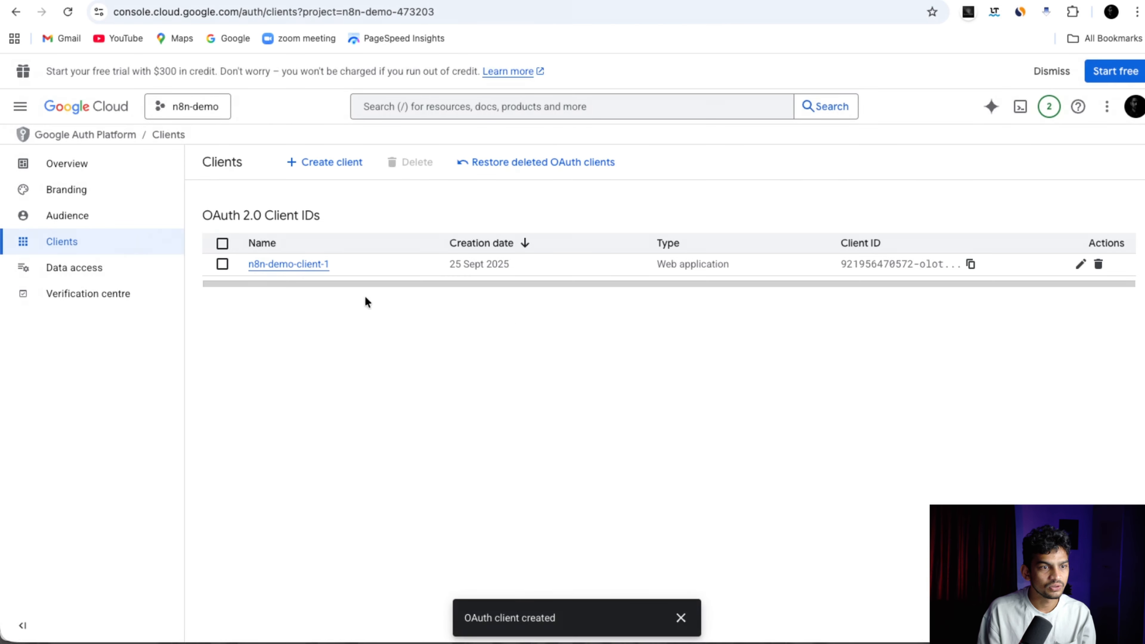
Open the n8n-demo-client-1 details and copy its client secret.
left_click(279, 263)
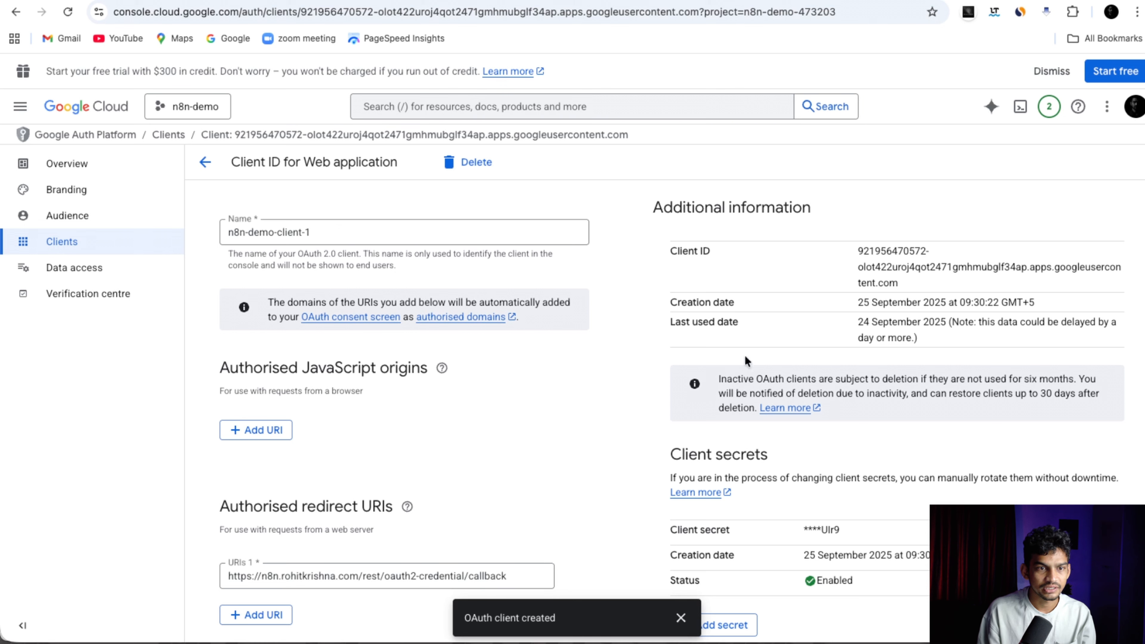
left_click_drag(674, 248, 733, 256)
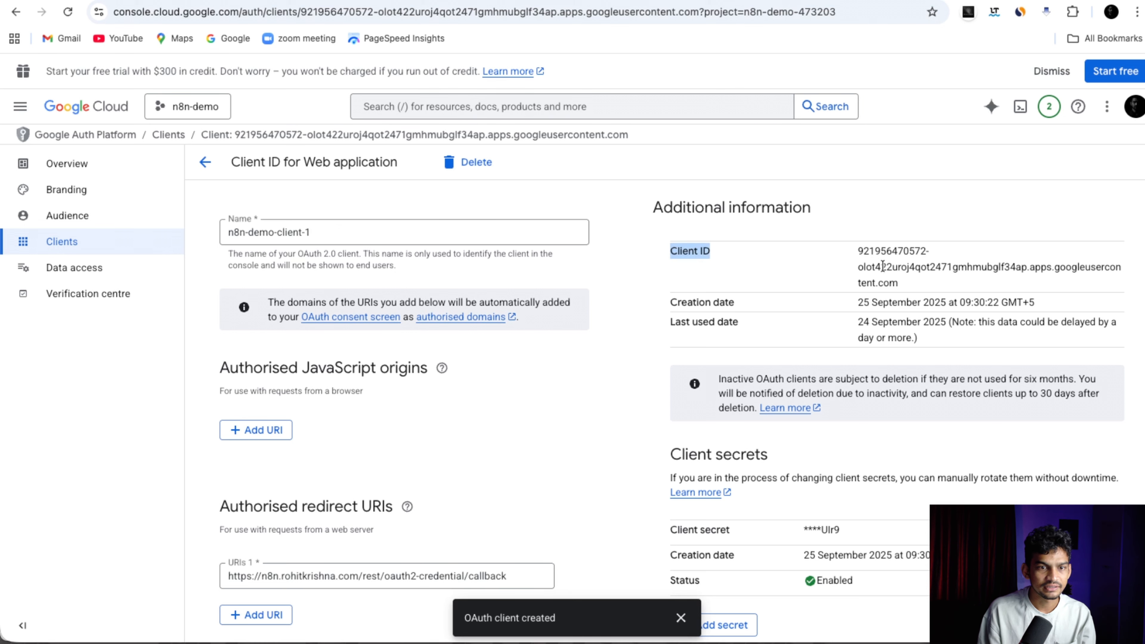
scroll(727, 385, "down", 2)
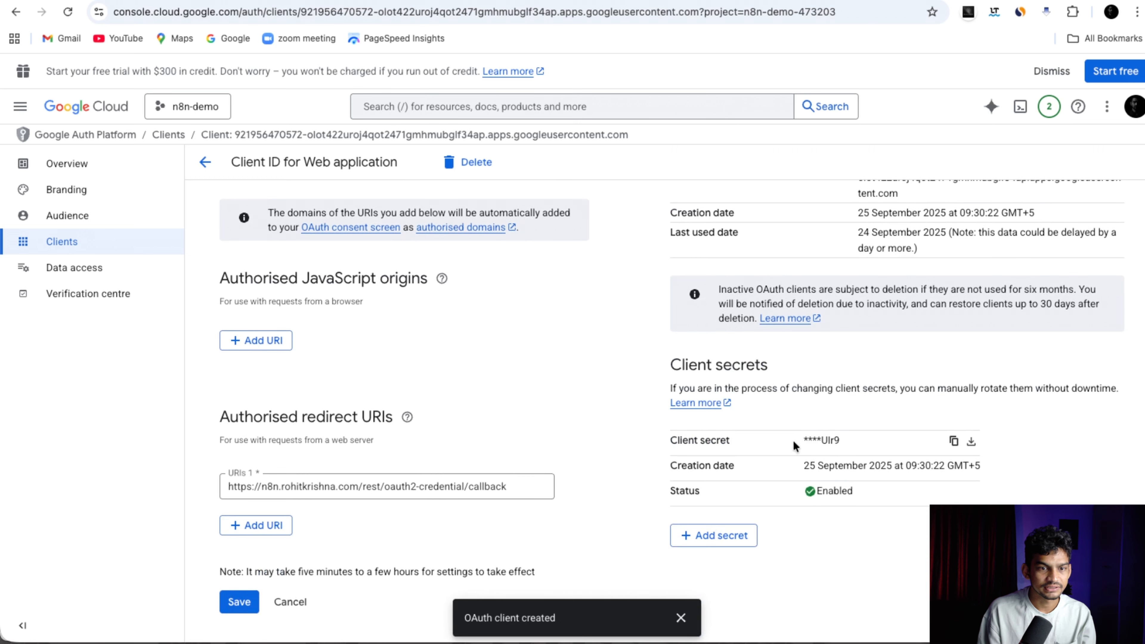
left_click_drag(794, 445, 846, 444)
left_click(953, 441)
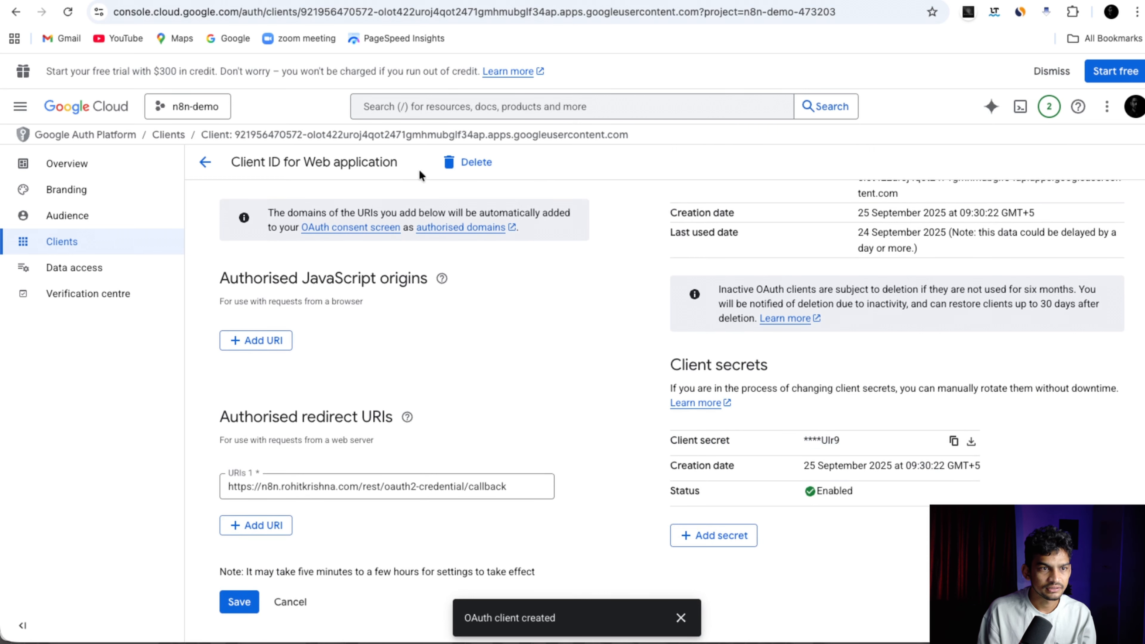
Paste the client secret into n8n's Client Secret field and save the Google Docs credential.
key("ctrl+Tab")
scroll(505, 469, "down", 3)
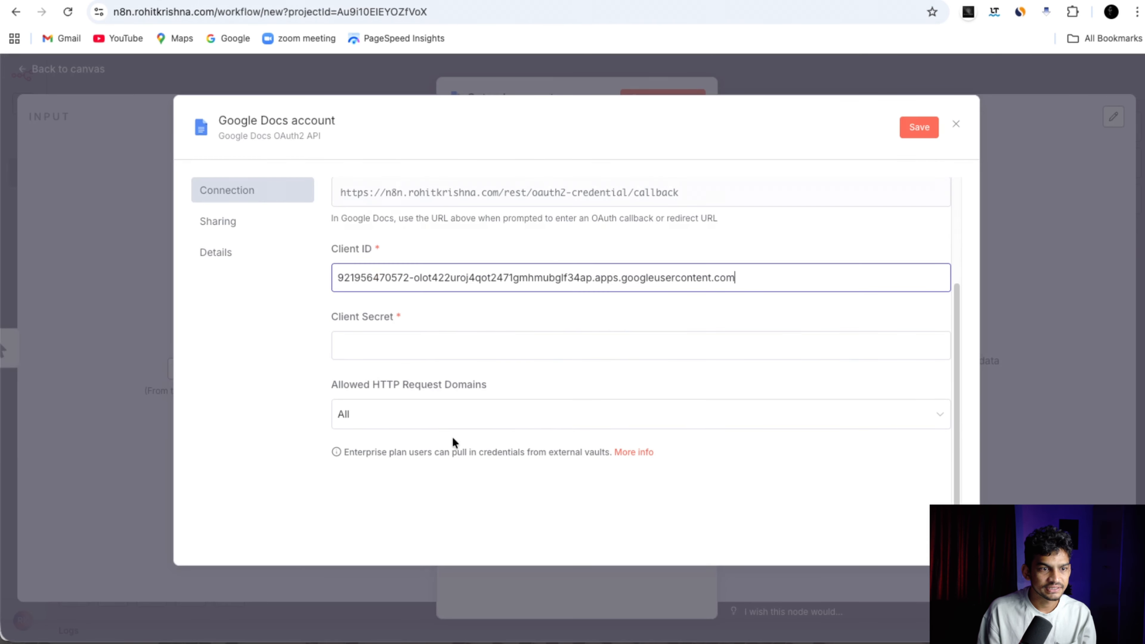
left_click(467, 350)
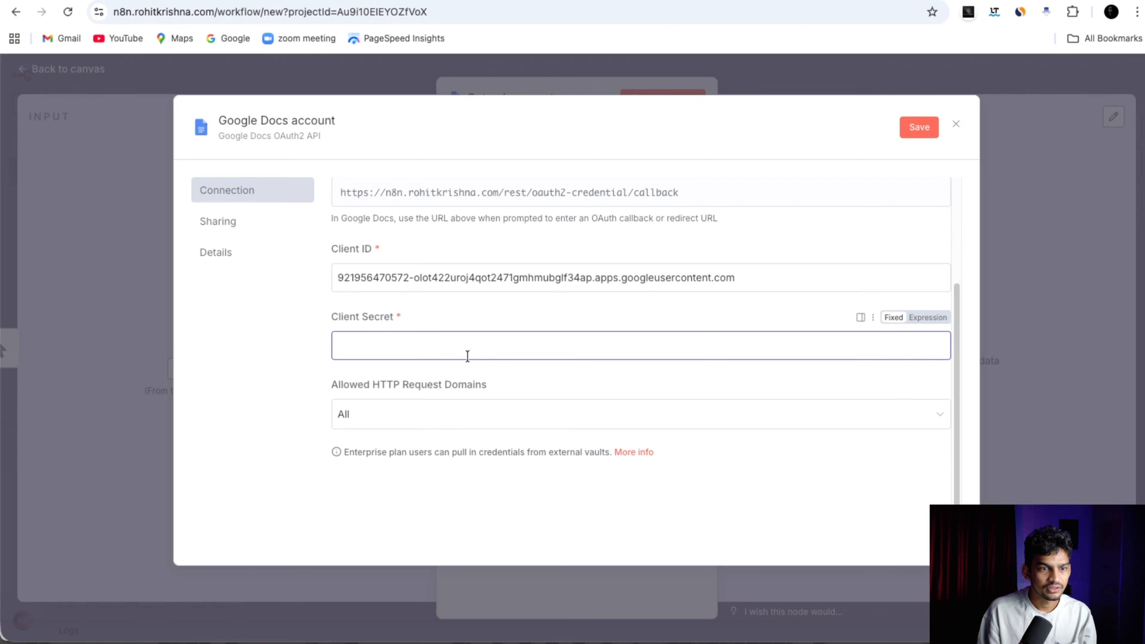
key("ctrl+v")
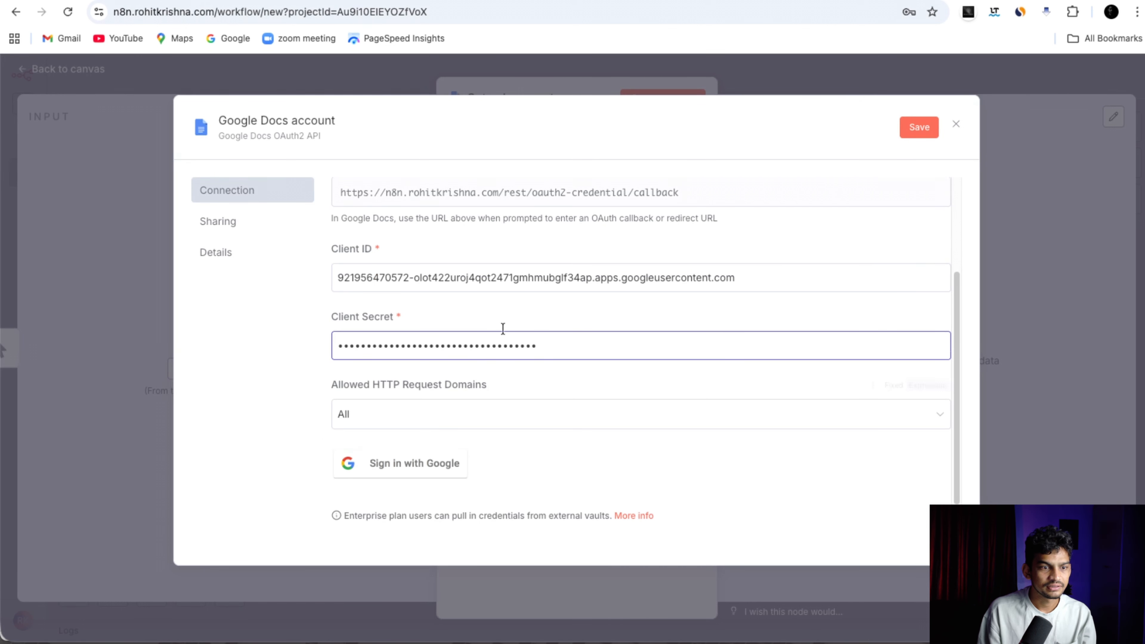
scroll(587, 358, "up", 3)
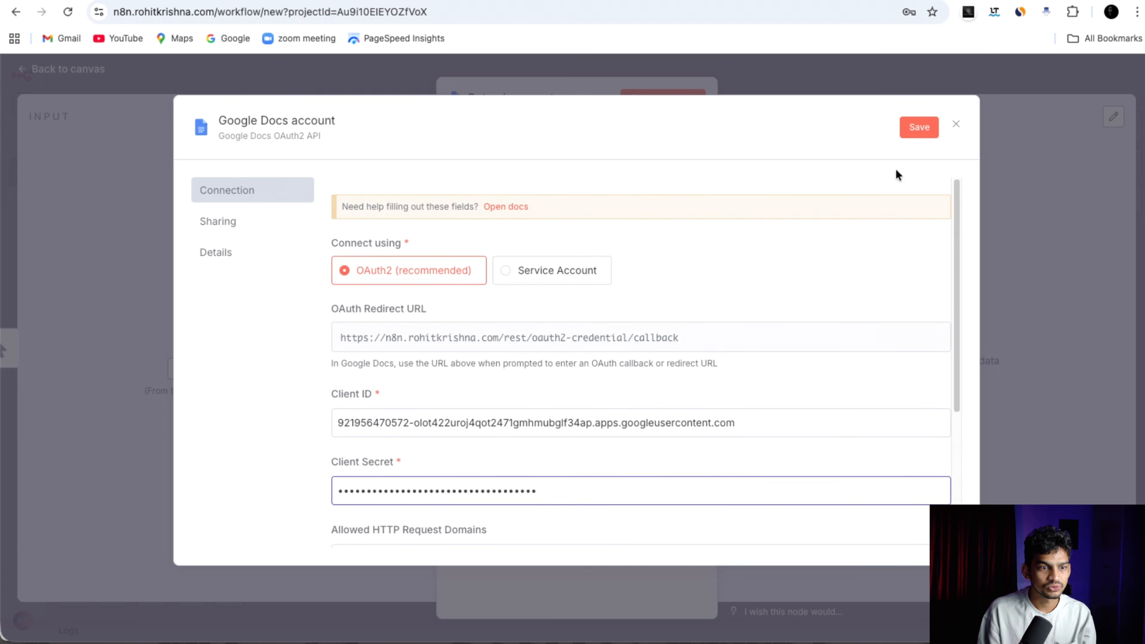
scroll(785, 256, "down", 4)
left_click(919, 129)
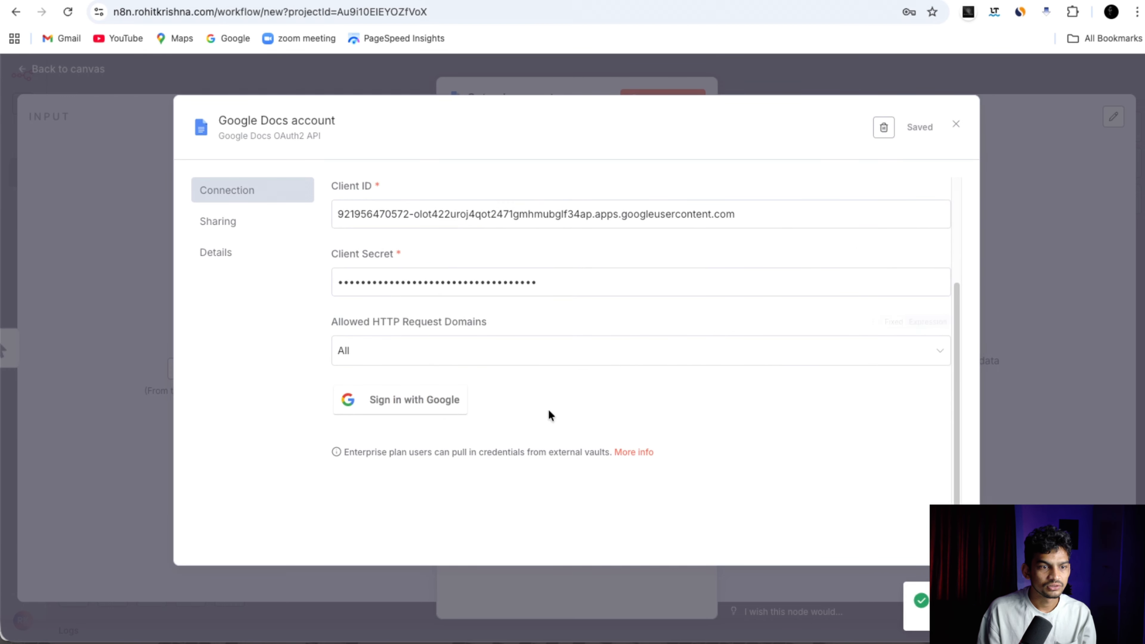
scroll(486, 374, "up", 3)
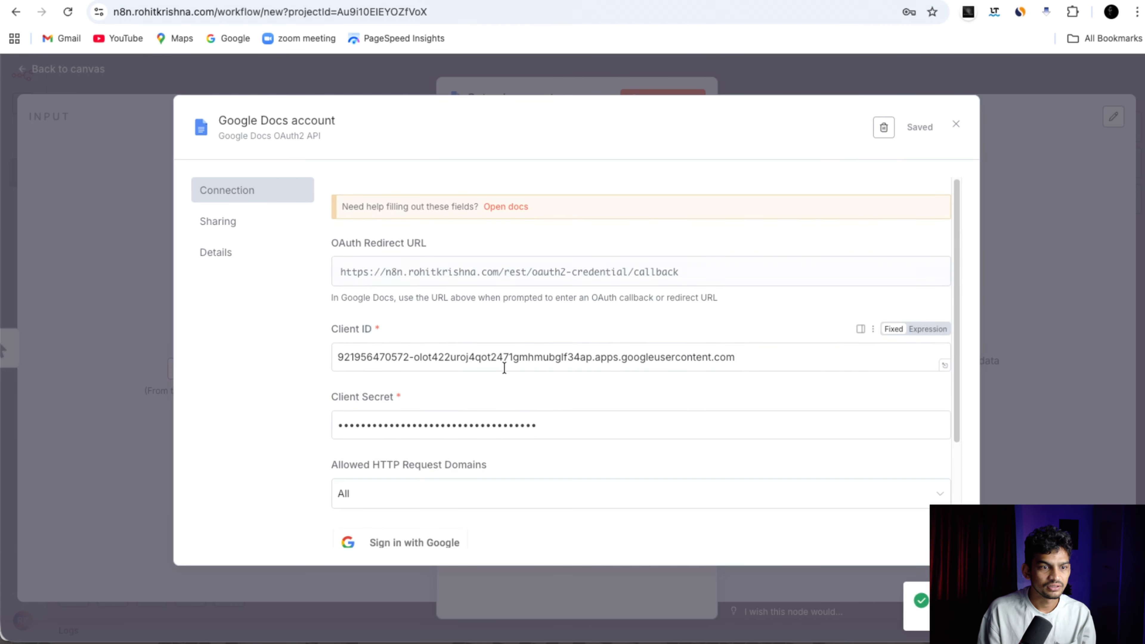
scroll(511, 360, "down", 3)
scroll(511, 359, "down", 1)
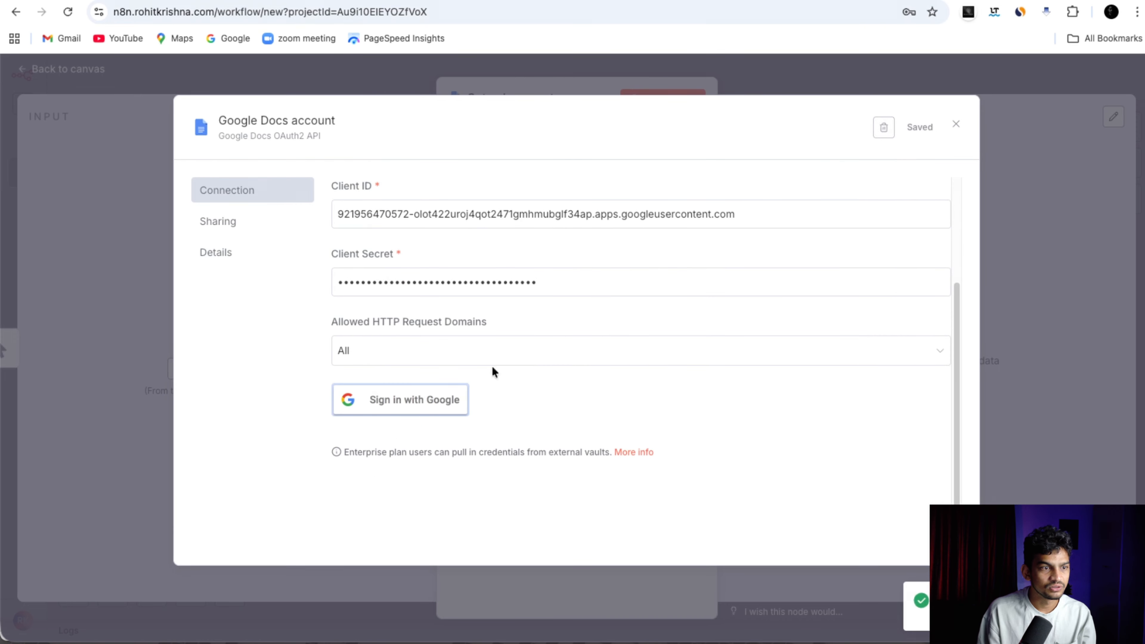
Try Google sign-in from n8n and read the Error 403 access_denied explanation.
left_click(459, 391)
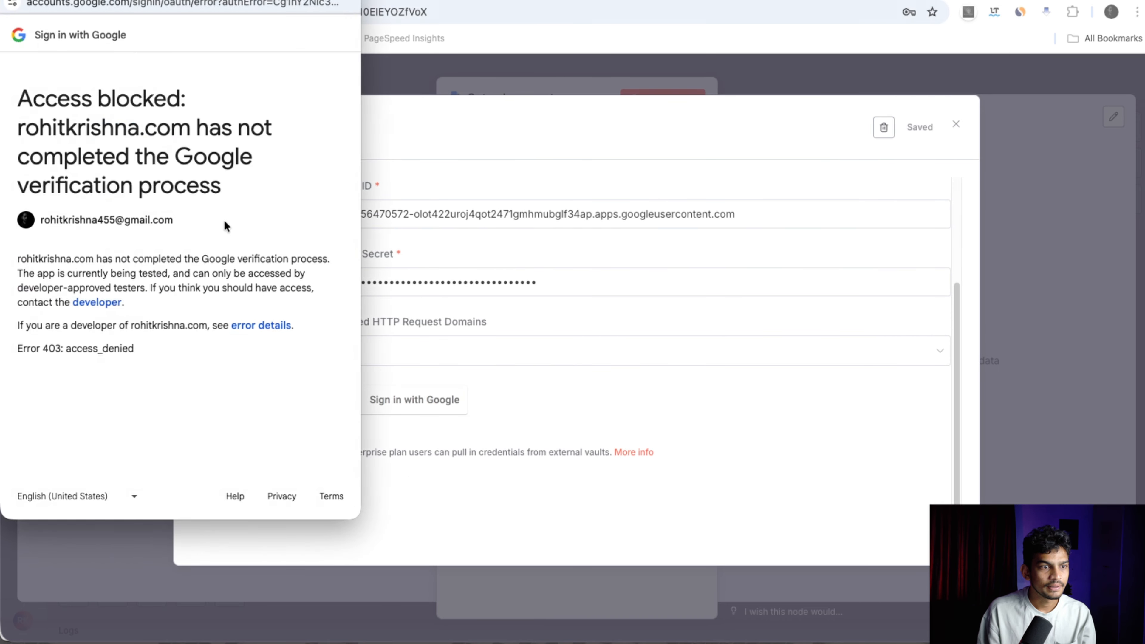
mouse_move(306, 259)
left_mouse_down()
mouse_move(123, 255)
mouse_move(202, 288)
mouse_move(304, 276)
left_mouse_up()
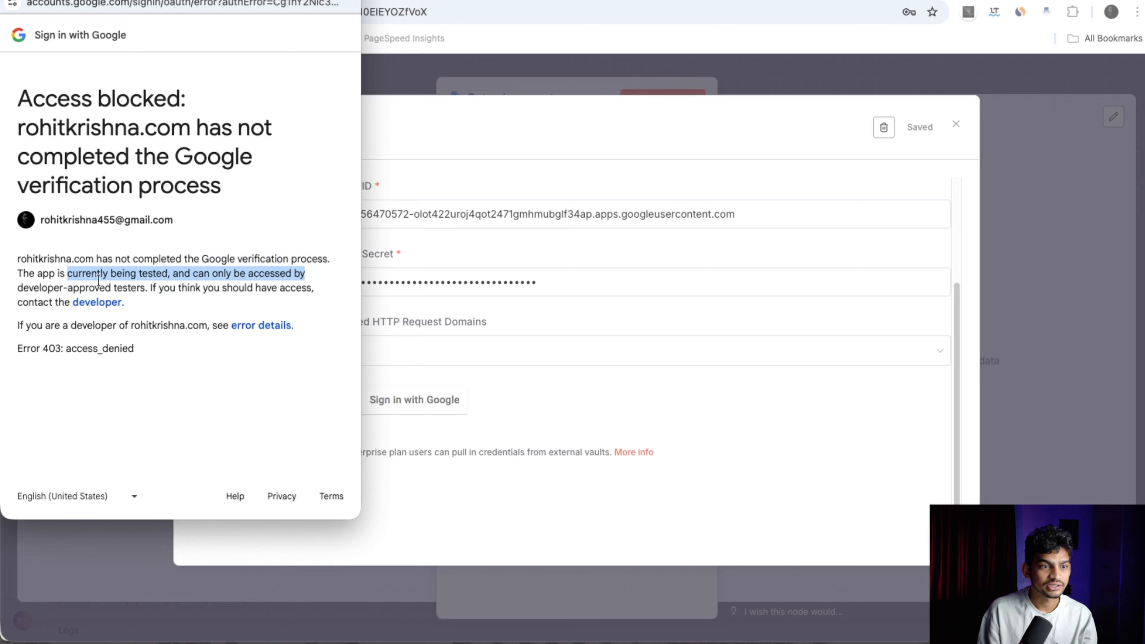
left_click_drag(24, 286, 148, 288)
left_click(148, 288)
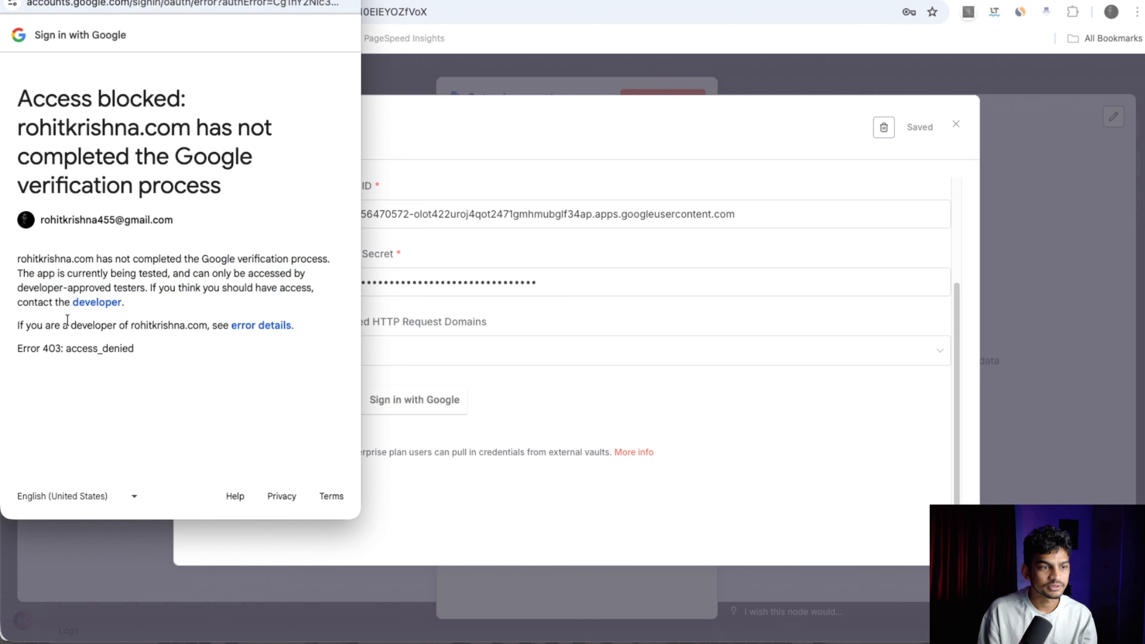
left_click_drag(50, 326, 199, 328)
left_click(197, 327)
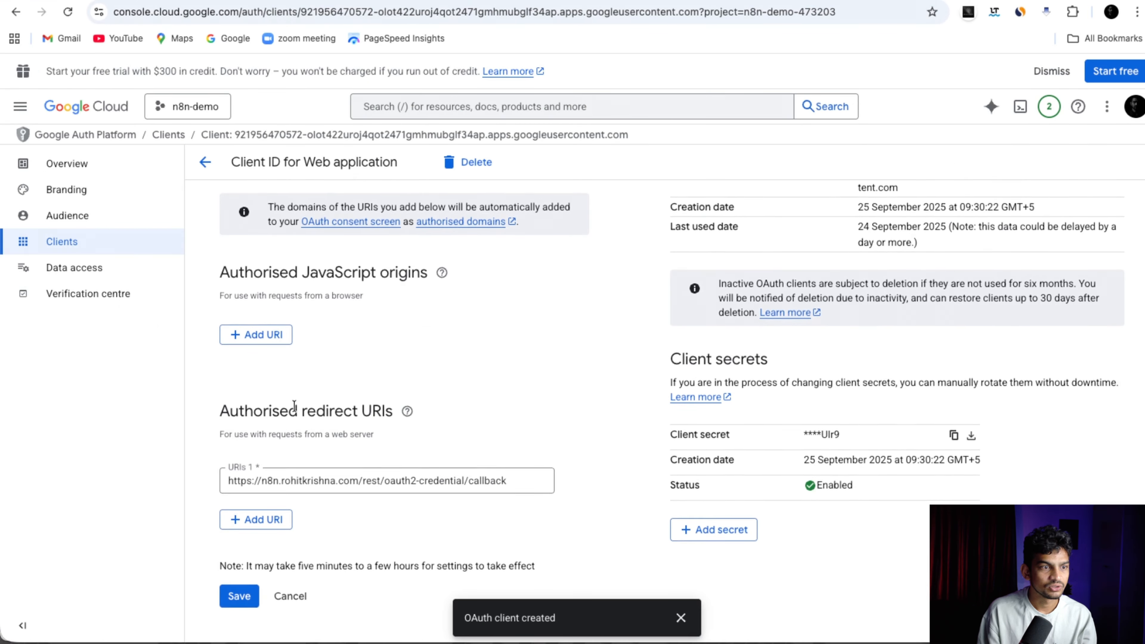
Add the account's e-mail as a test user on the Audience page, then return to n8n.
scroll(329, 348, "up", 4)
scroll(428, 266, "down", 4)
left_click(442, 273)
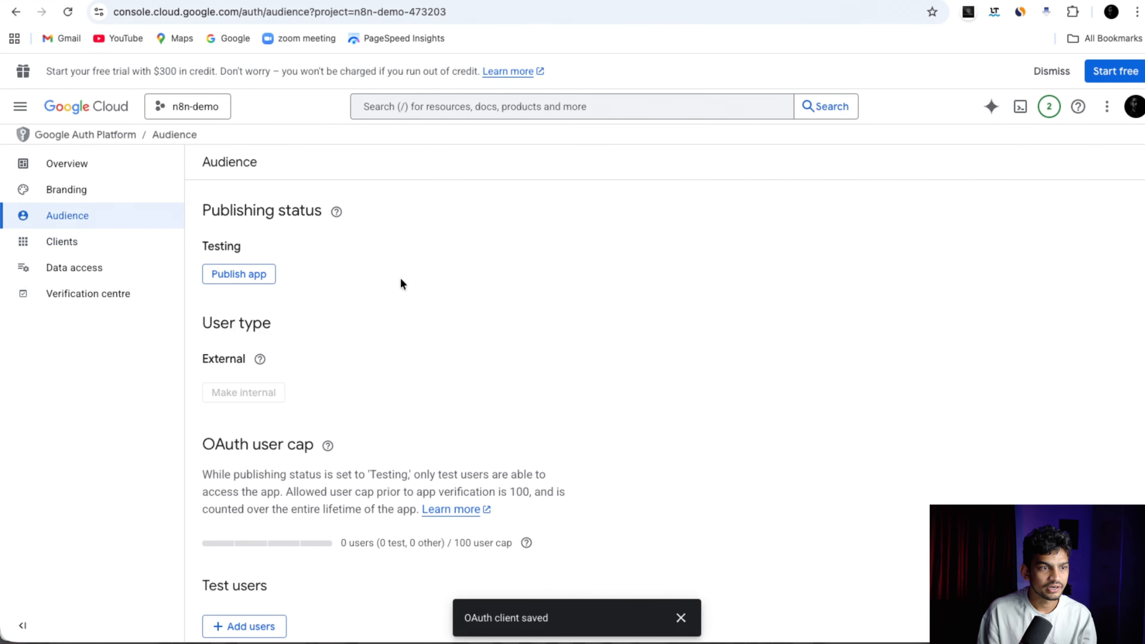
scroll(294, 307, "down", 4)
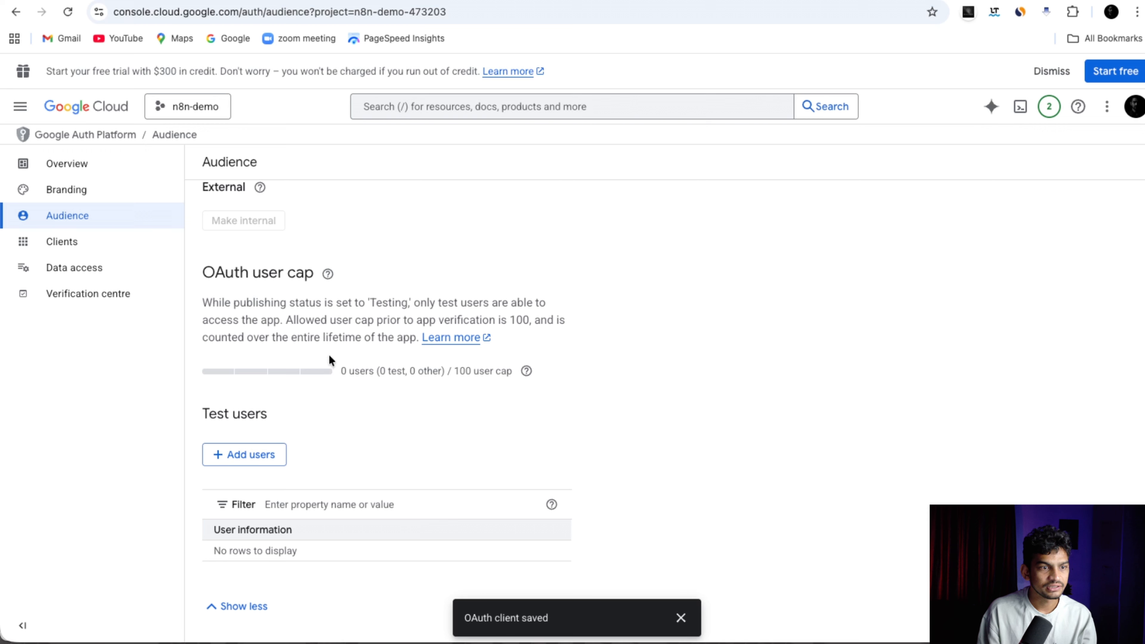
left_click(218, 455)
left_click(757, 209)
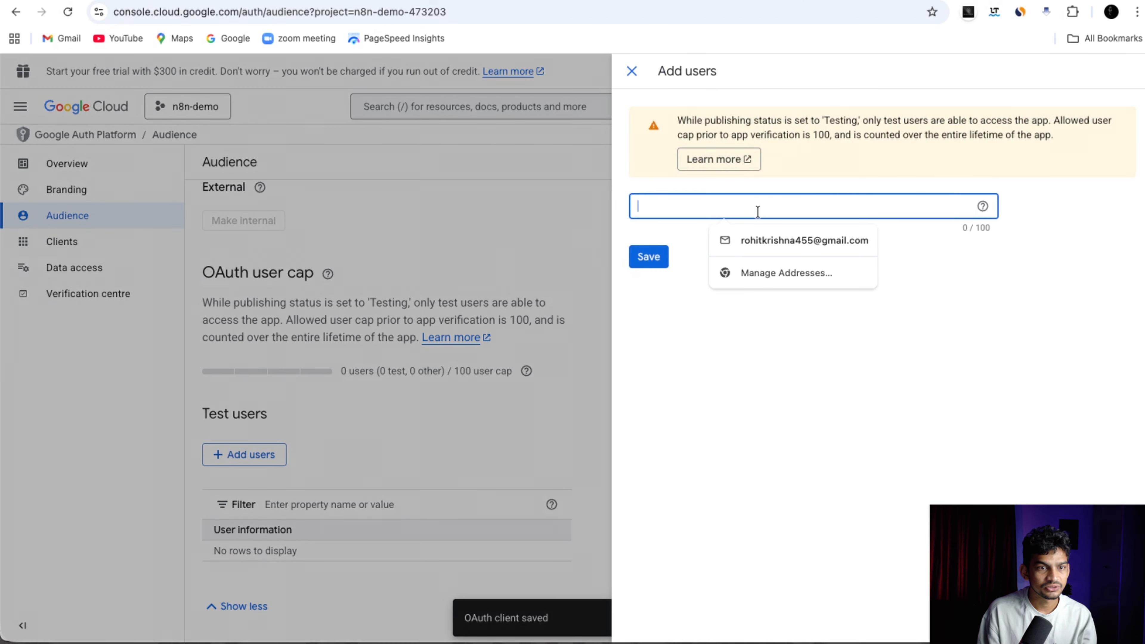
left_click(755, 245)
left_click(654, 261)
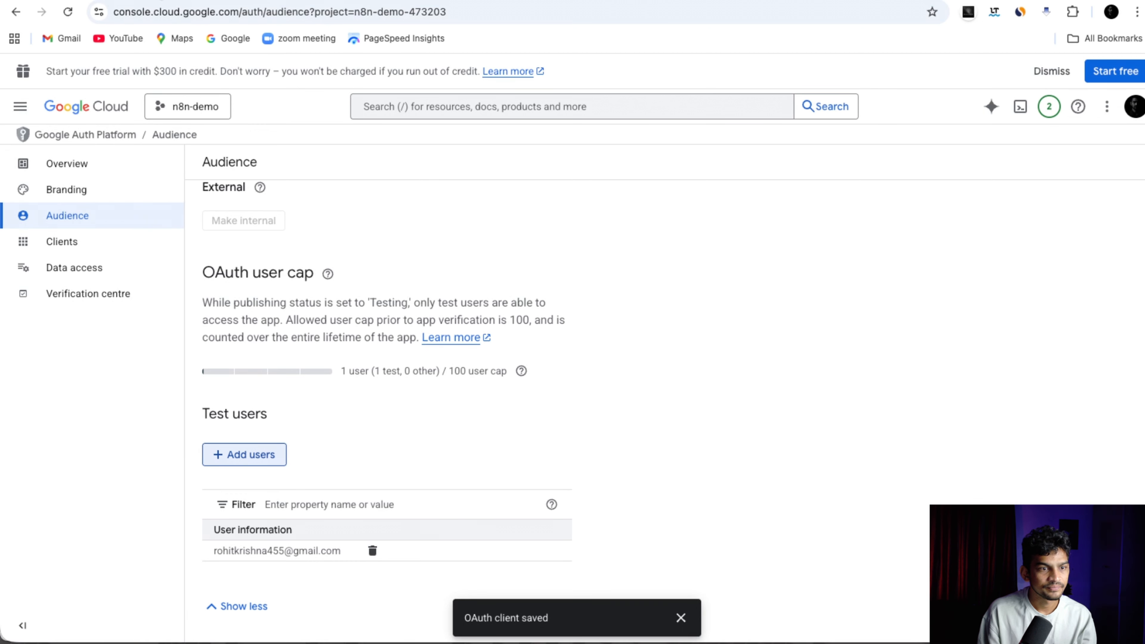
key("ctrl+Tab")
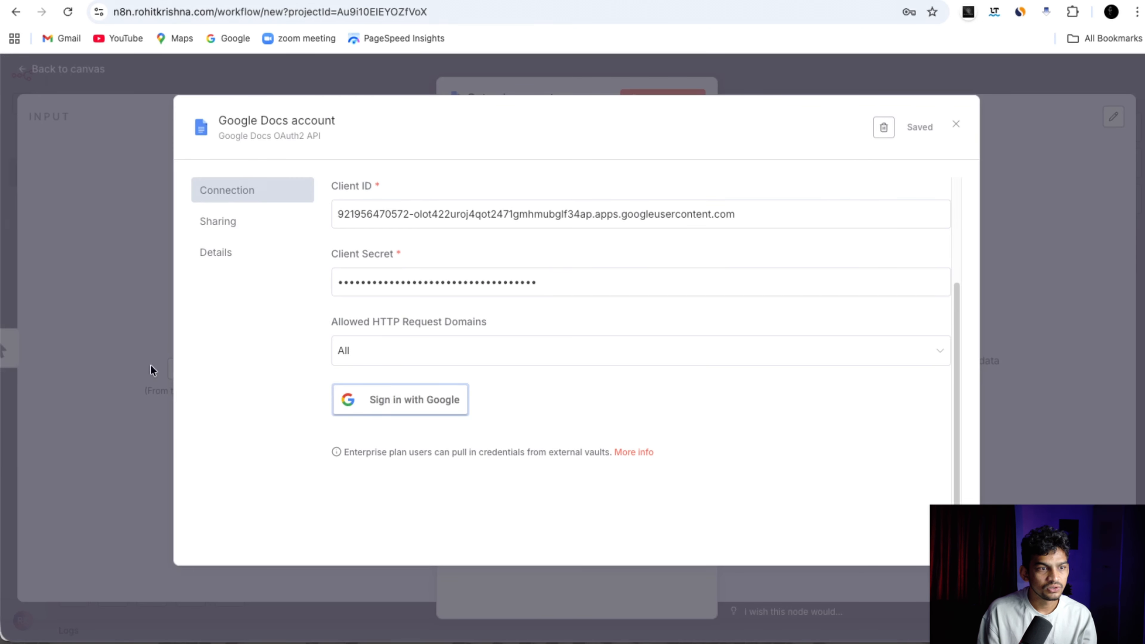
Sign in with Google, grant all Drive and Docs permissions, and confirm Account connected.
left_click(108, 187)
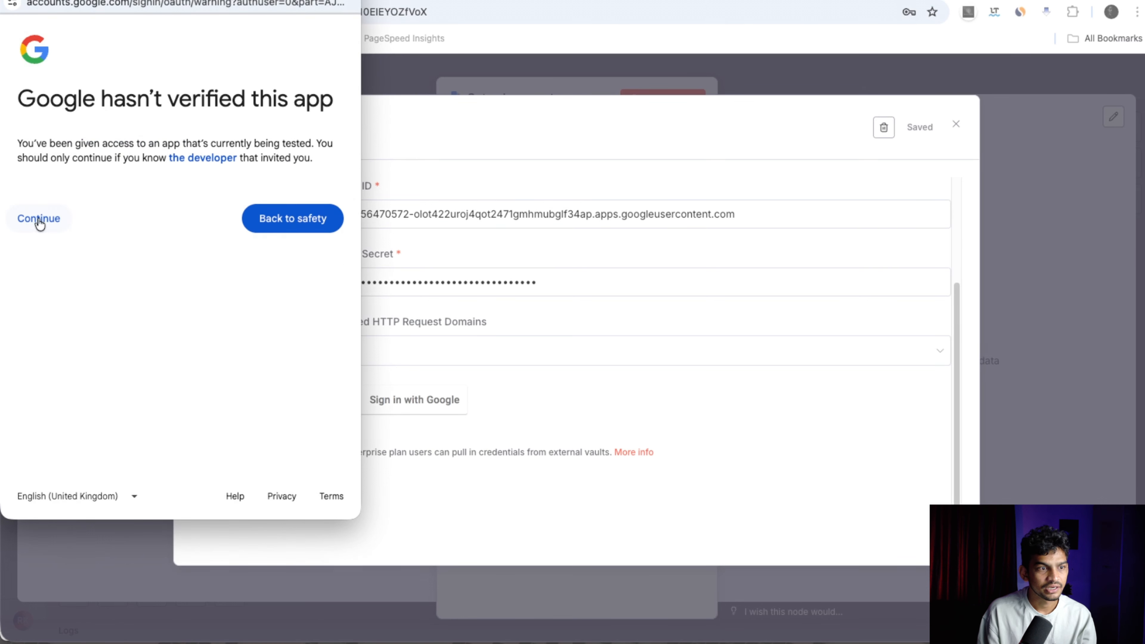
left_click(39, 220)
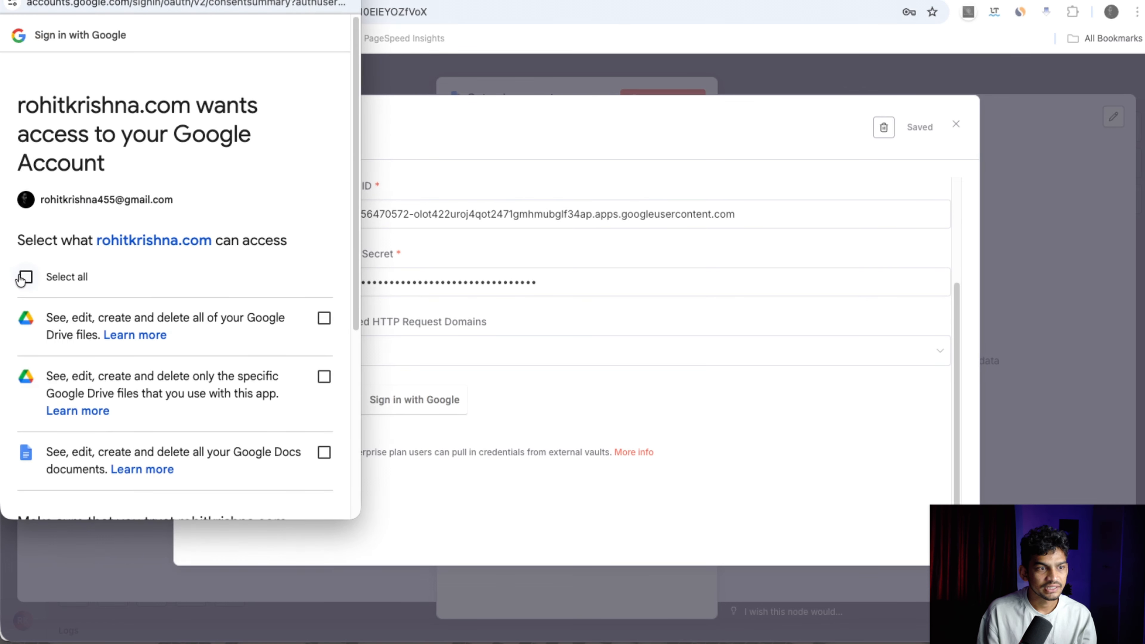
left_click(74, 278)
scroll(199, 297, "down", 7)
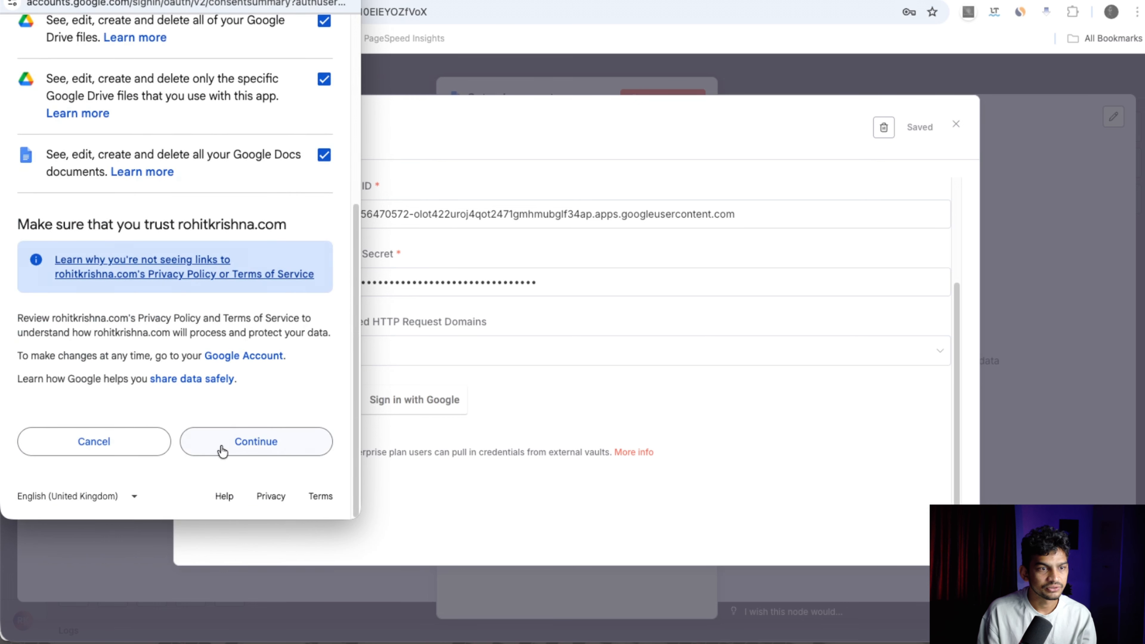
left_click(222, 451)
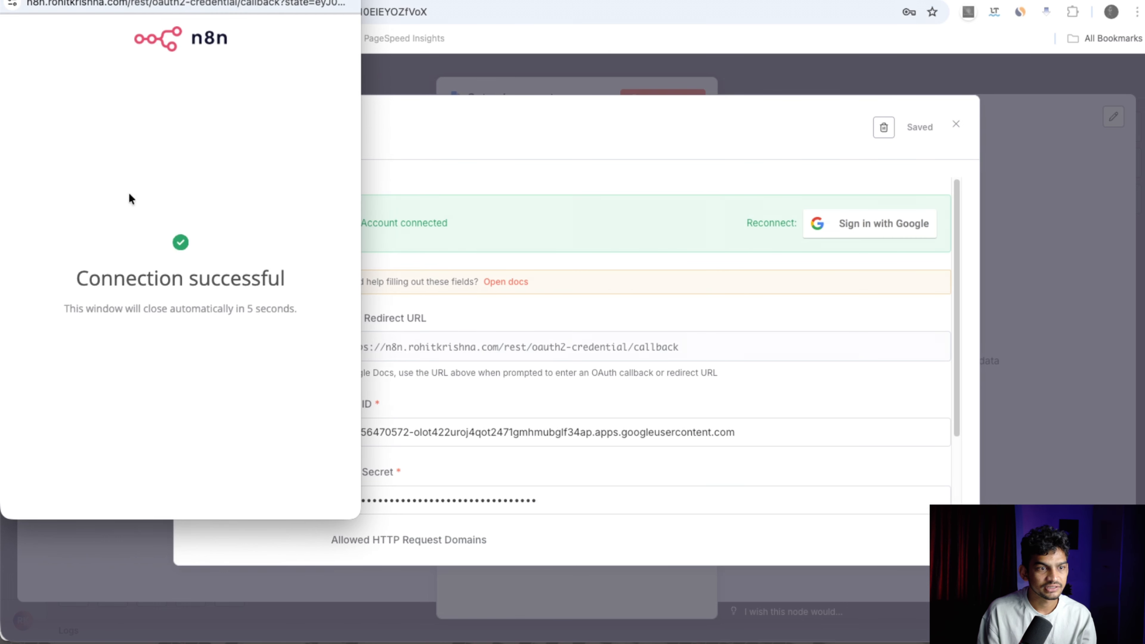
left_click_drag(95, 0, 372, 3)
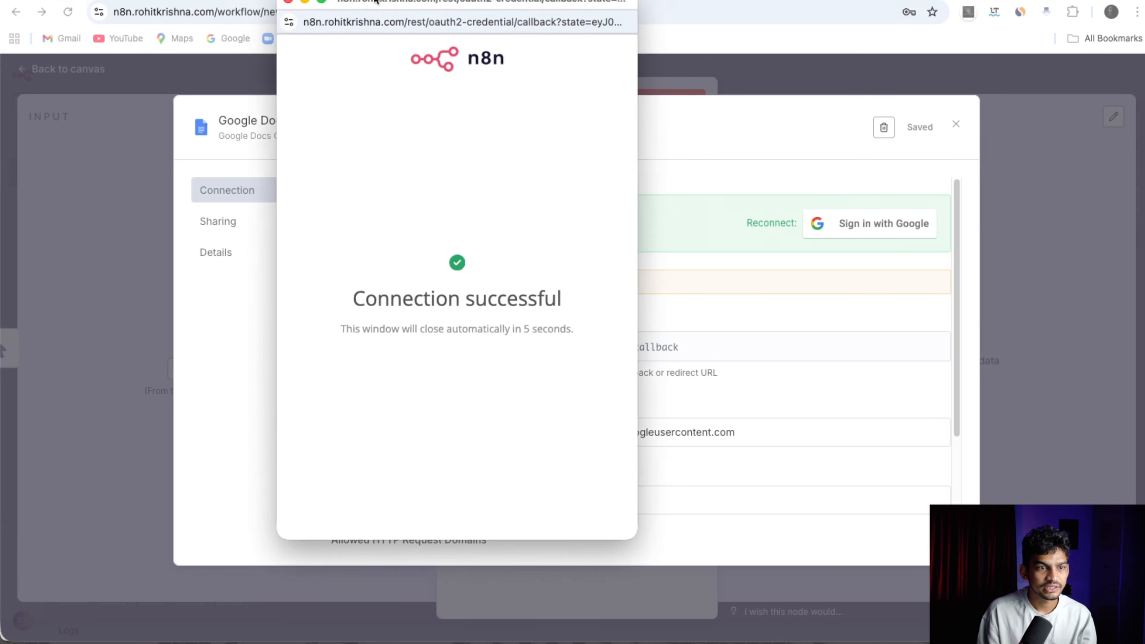
left_click_drag(450, 223, 360, 225)
left_click(578, 235)
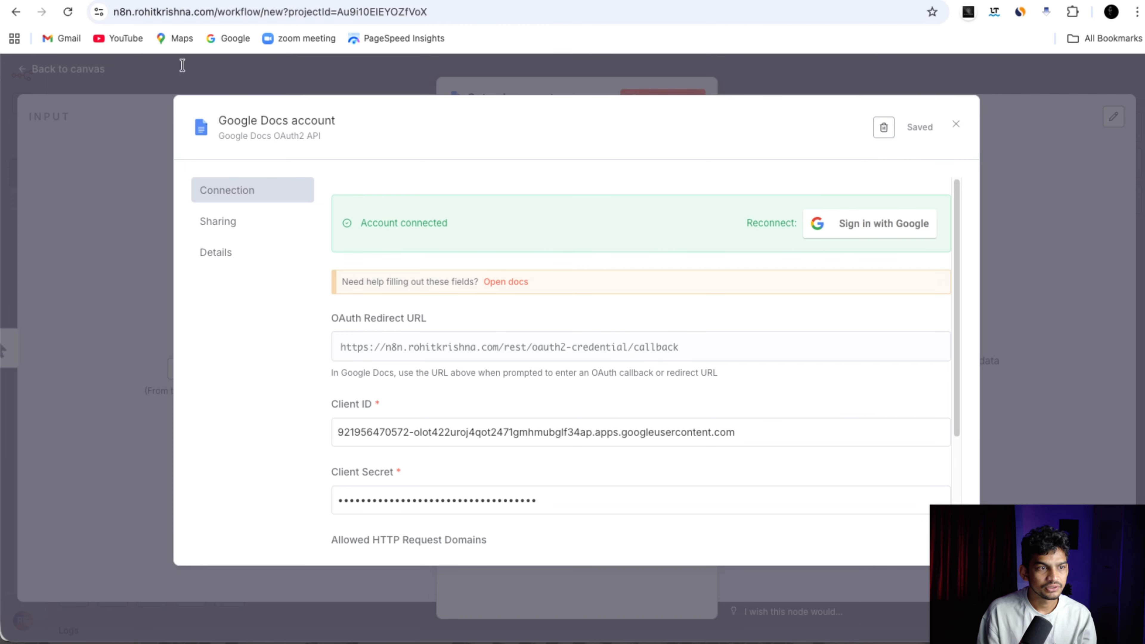
left_click(153, 0)
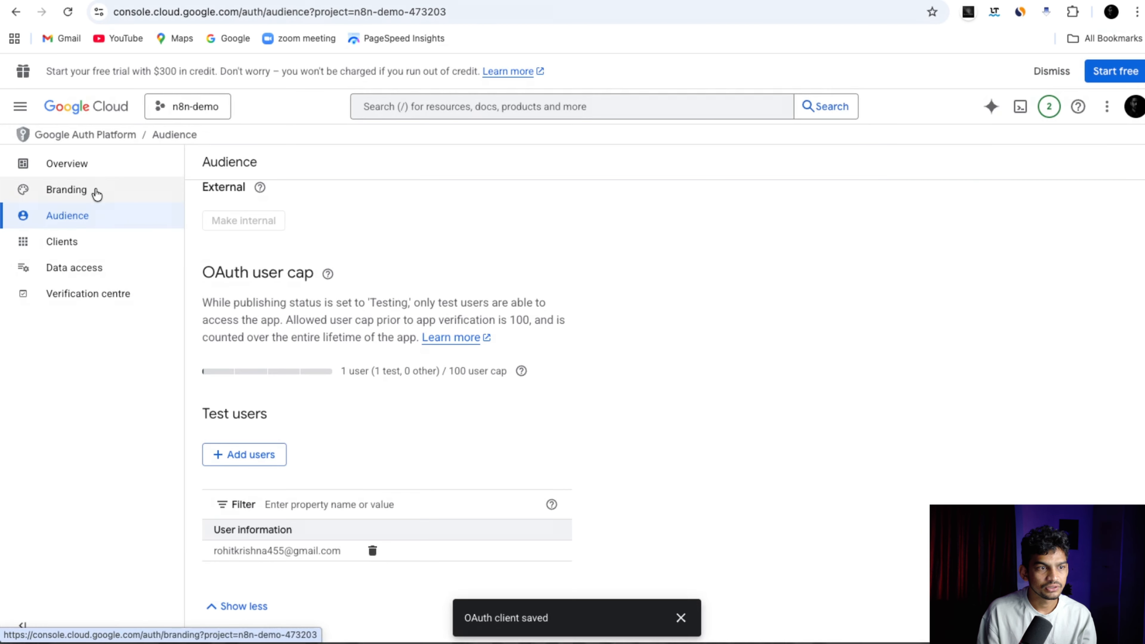
Search the console for 'google docs' and enable the Google Docs API.
left_click(91, 161)
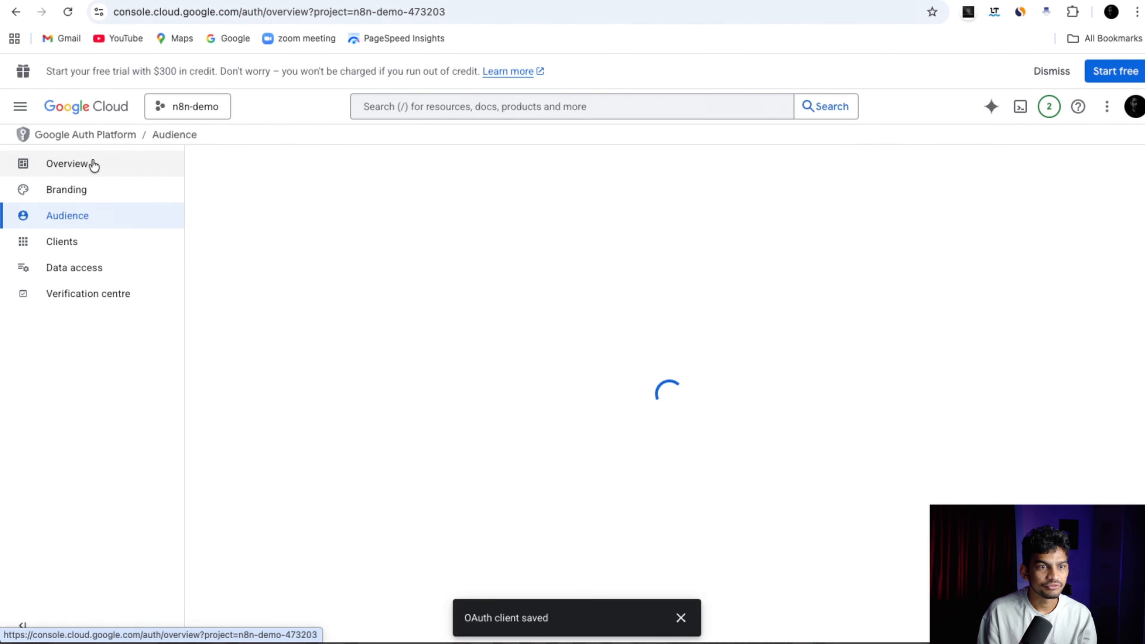
left_click(496, 111)
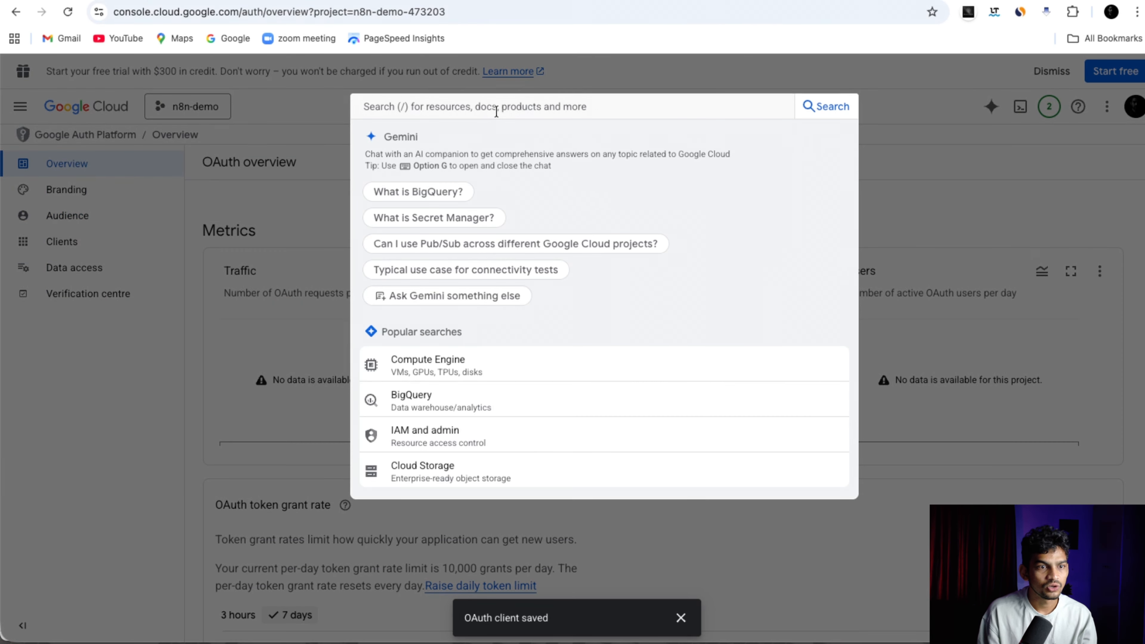
type("google doc")
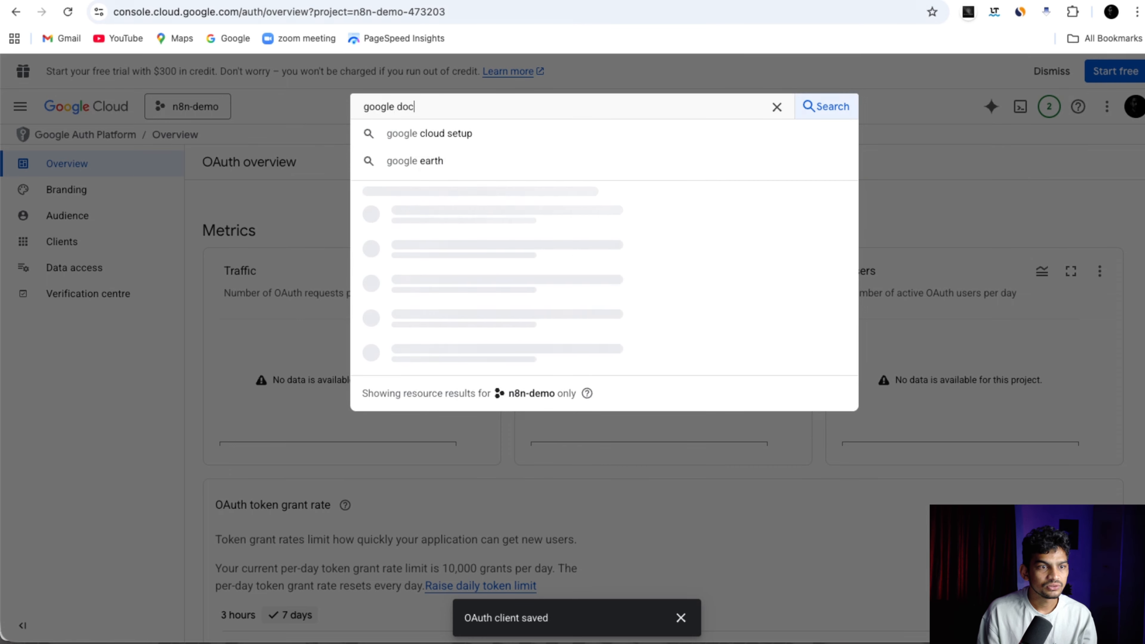
type("s")
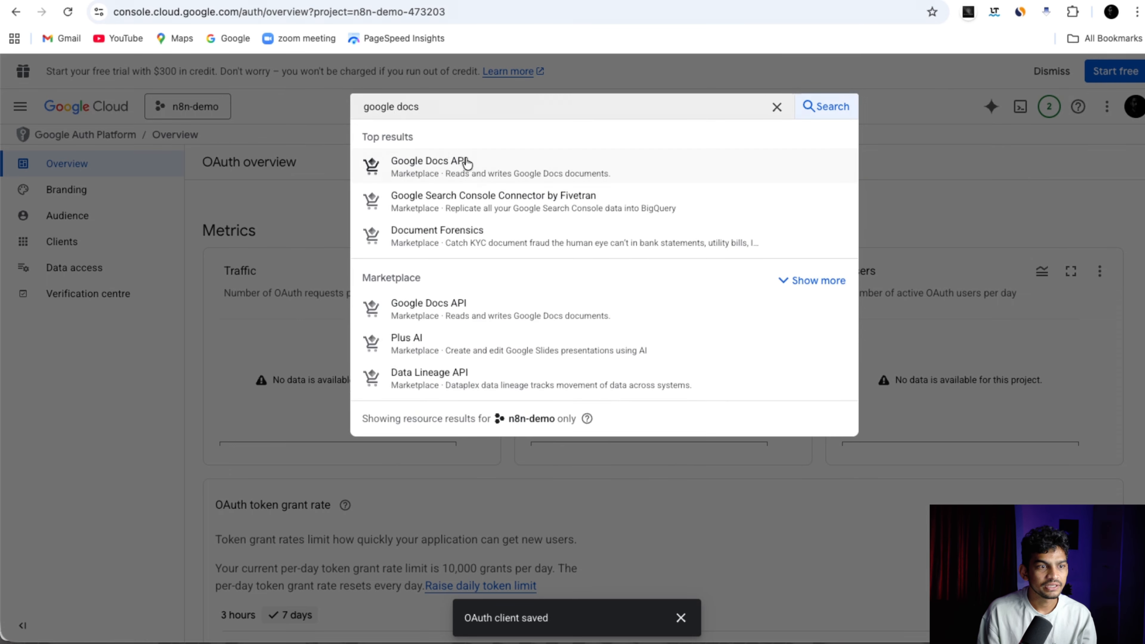
left_click(464, 159)
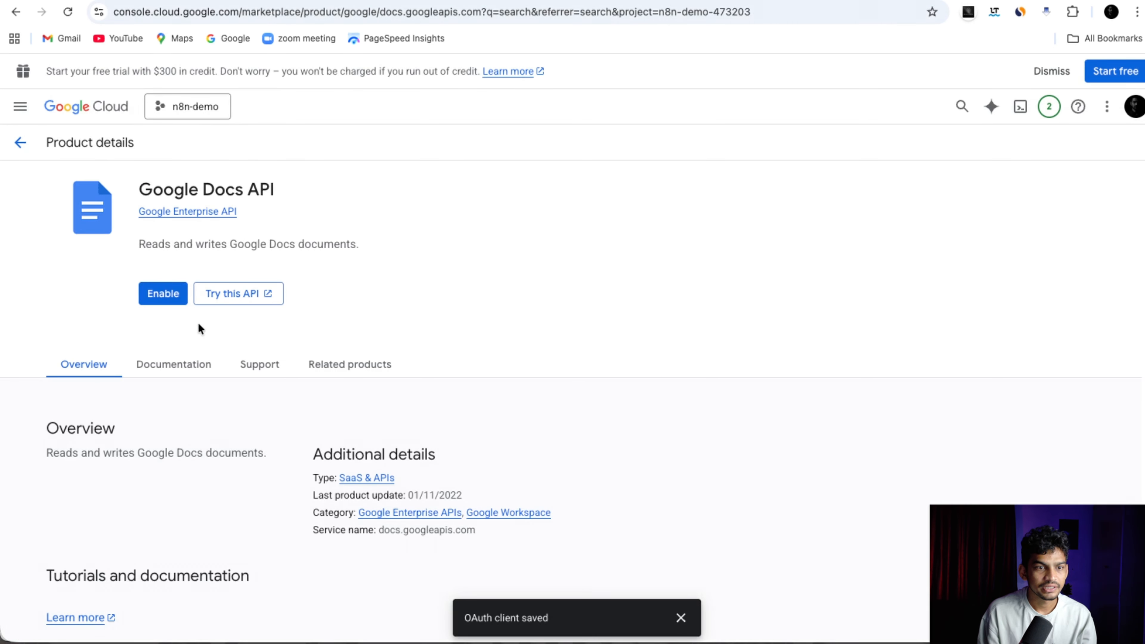
left_click(163, 294)
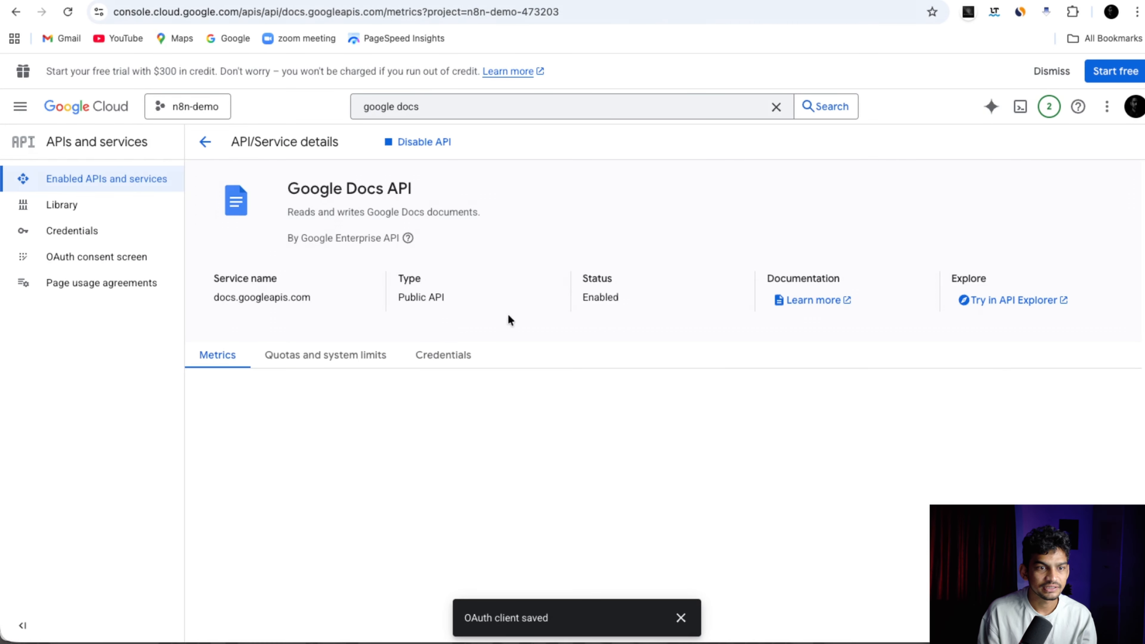
left_click_drag(581, 300, 632, 298)
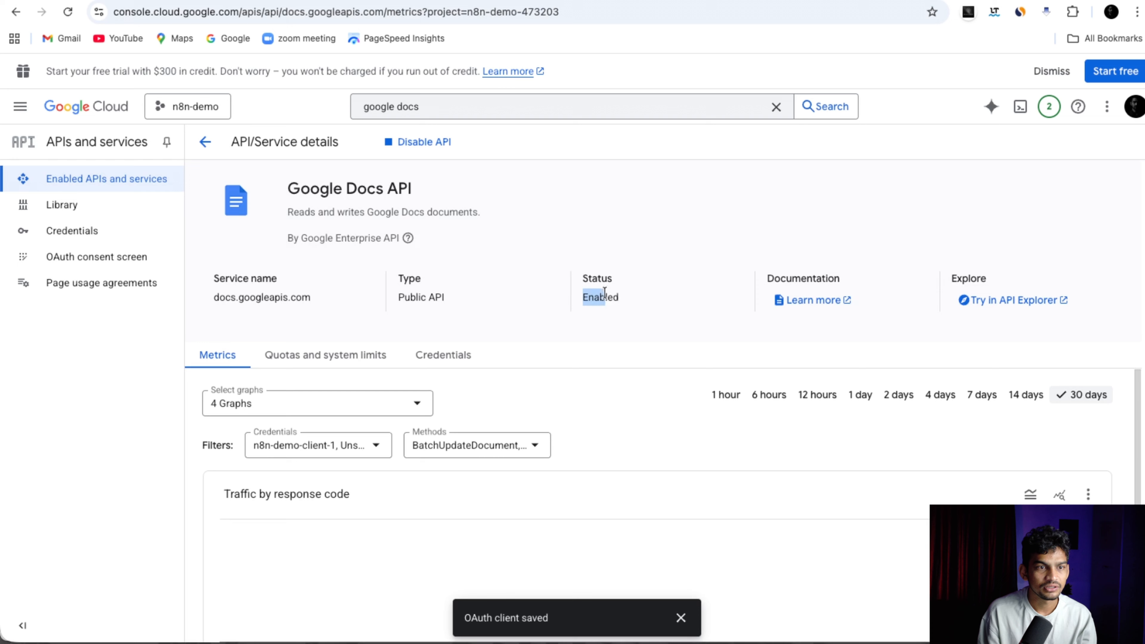
left_click(609, 317)
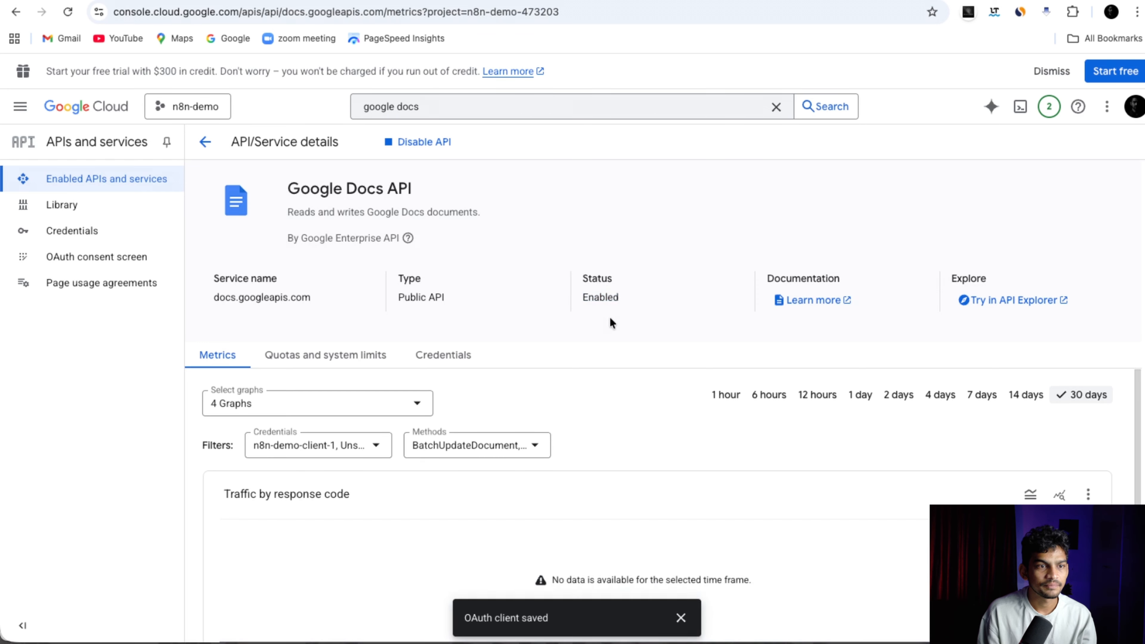
left_click_drag(419, 108, 341, 120)
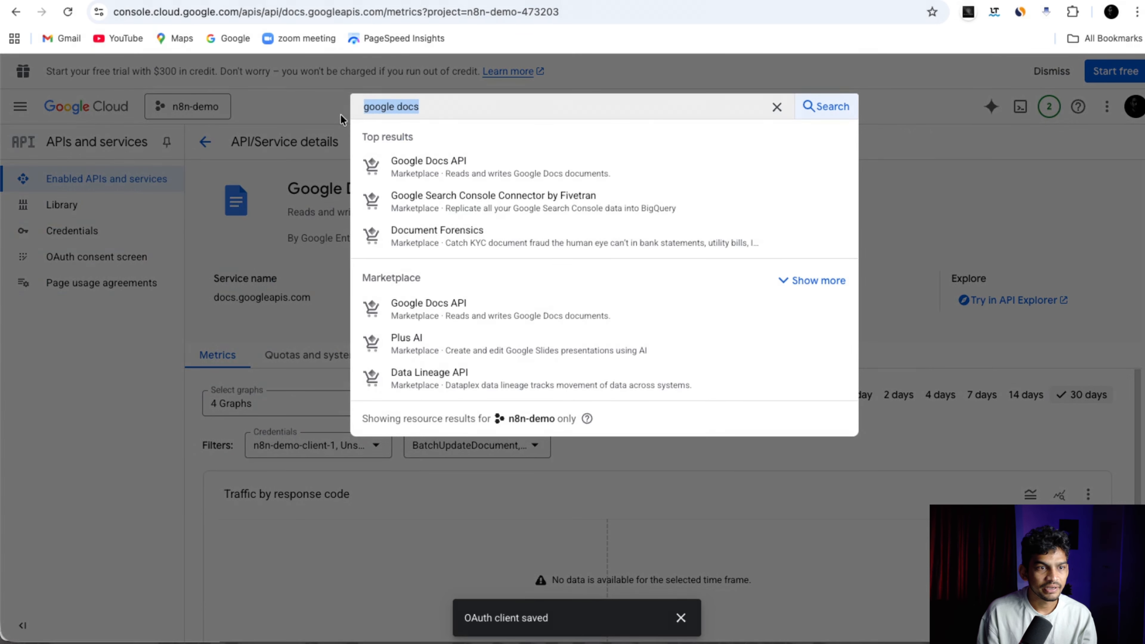
Search the console for 'gmail', enable the Gmail API, and confirm it shows Enabled.
left_click(79, 428)
left_click(443, 102)
triple_click(444, 102)
type("gmail")
left_click(449, 173)
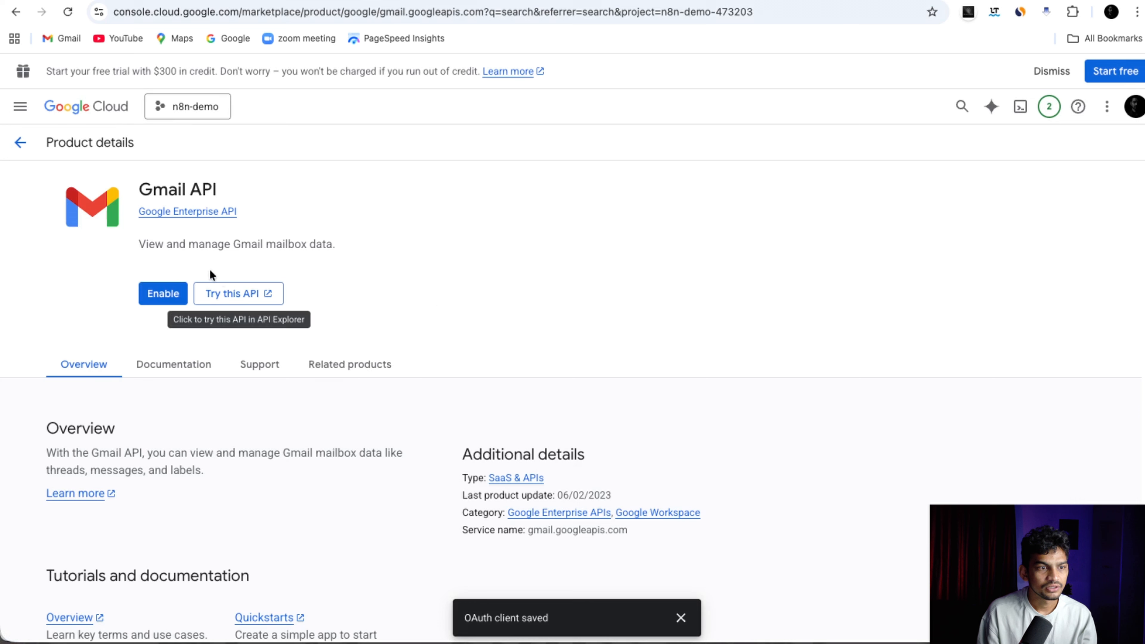
left_click(163, 294)
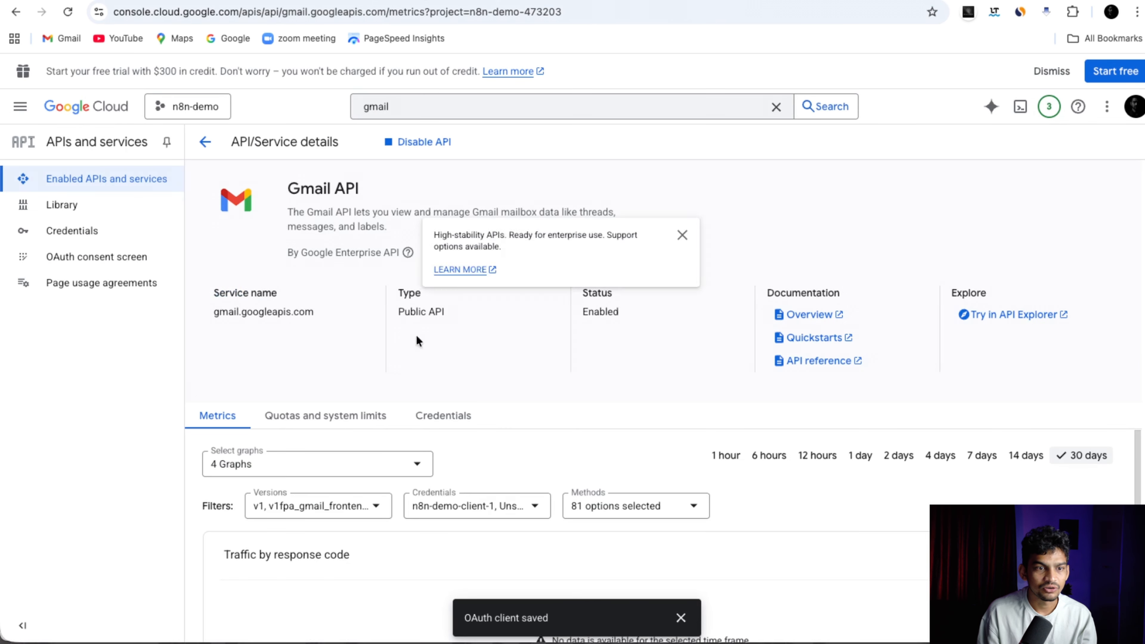
double_click(601, 312)
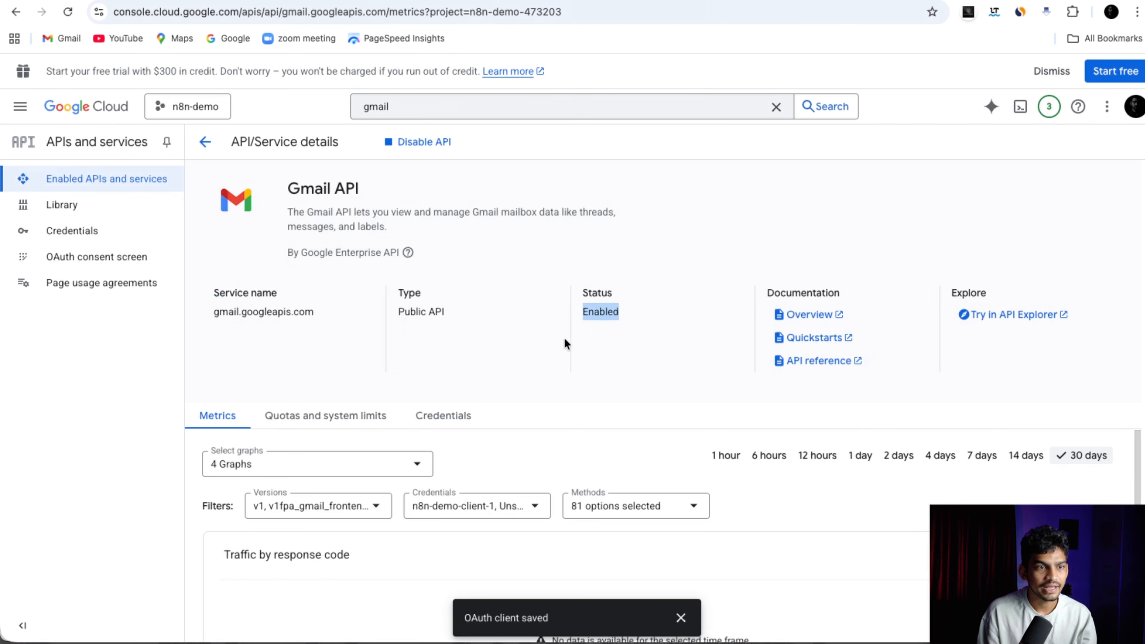
Search for 'drive', enable the Google Drive API, confirm Status Enabled, and scroll its Metrics.
left_click(427, 105)
double_click(426, 103)
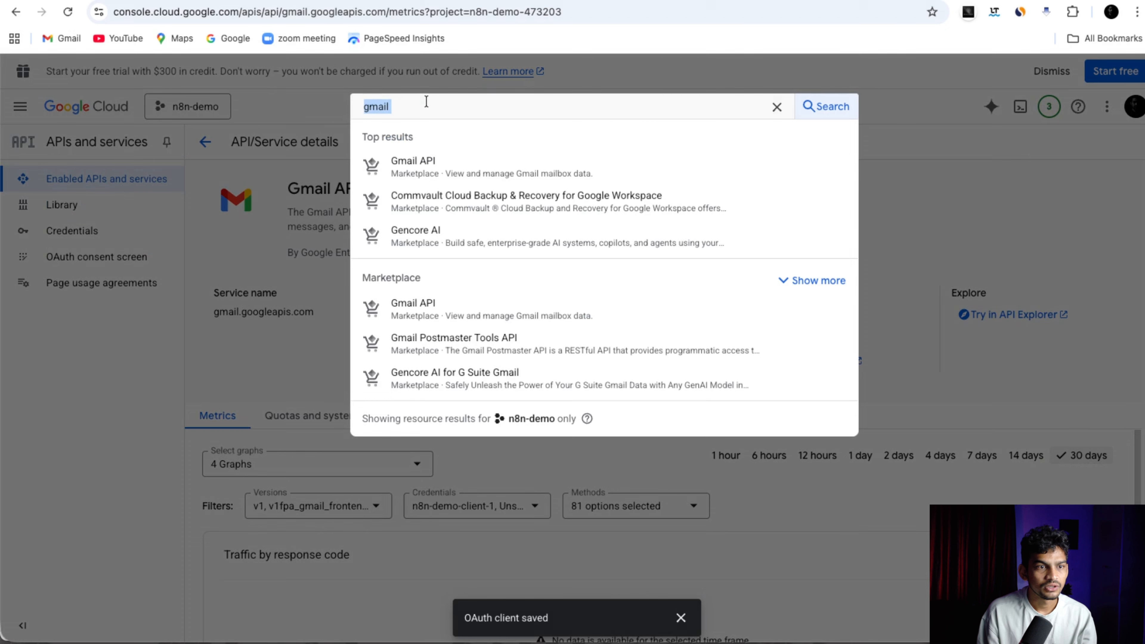
type("drive")
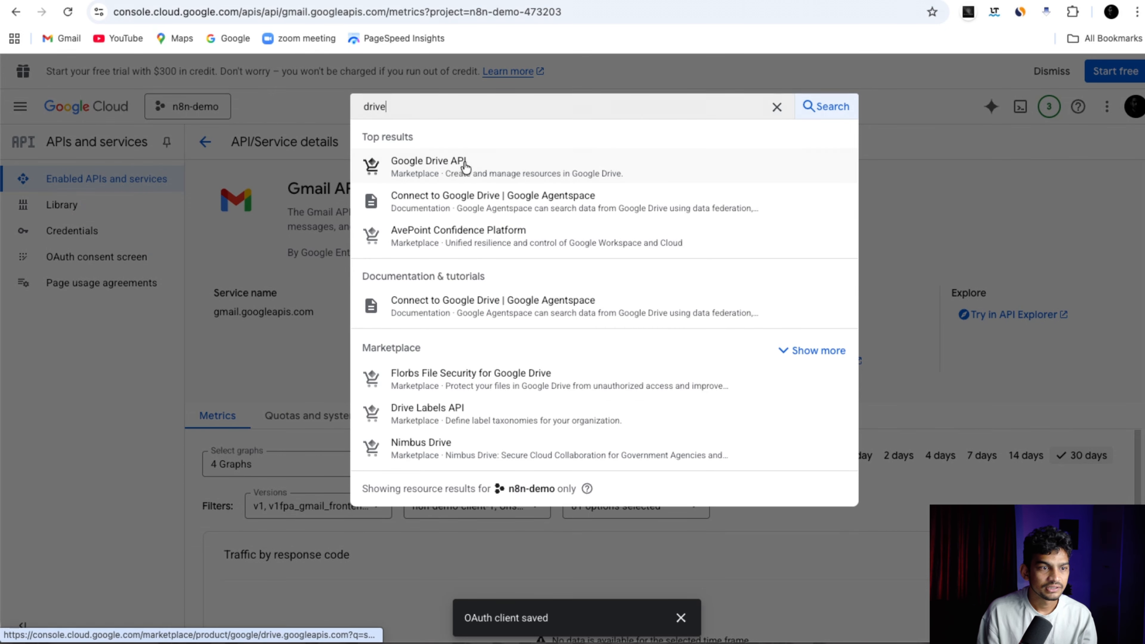
left_click(446, 168)
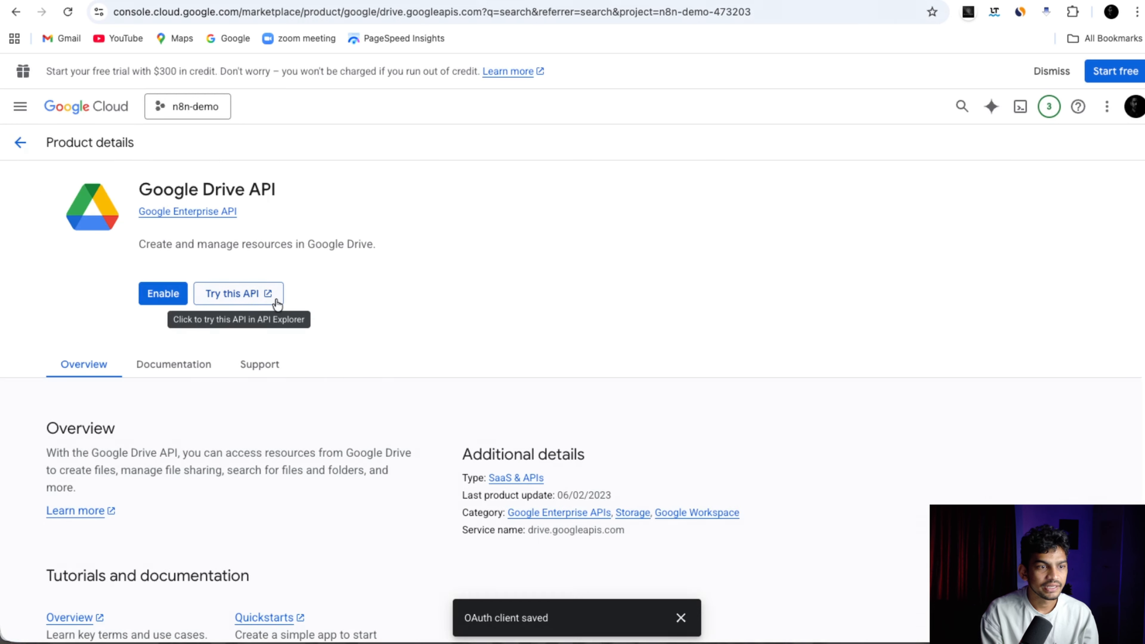
left_click(163, 299)
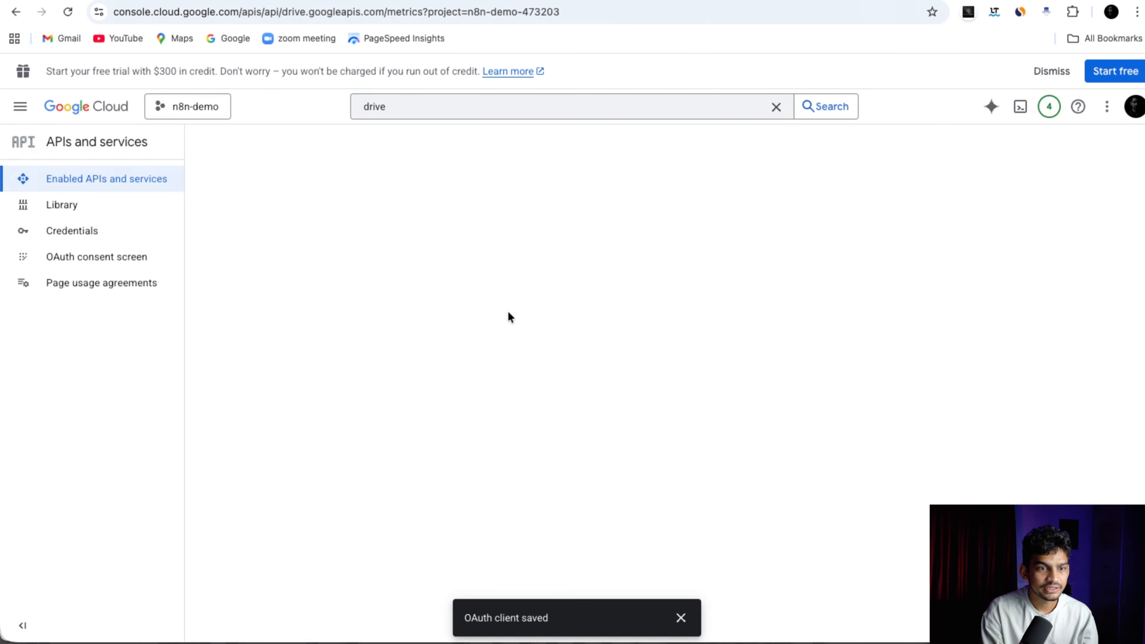
double_click(604, 297)
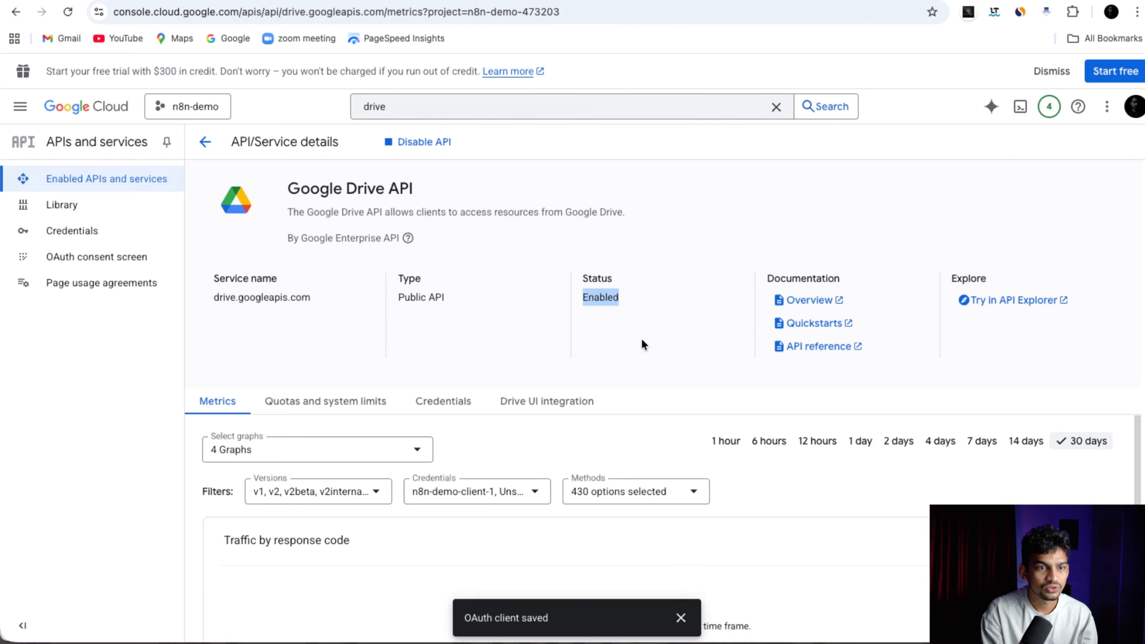
left_click(642, 341)
scroll(653, 360, "down", 5)
scroll(650, 357, "down", 8)
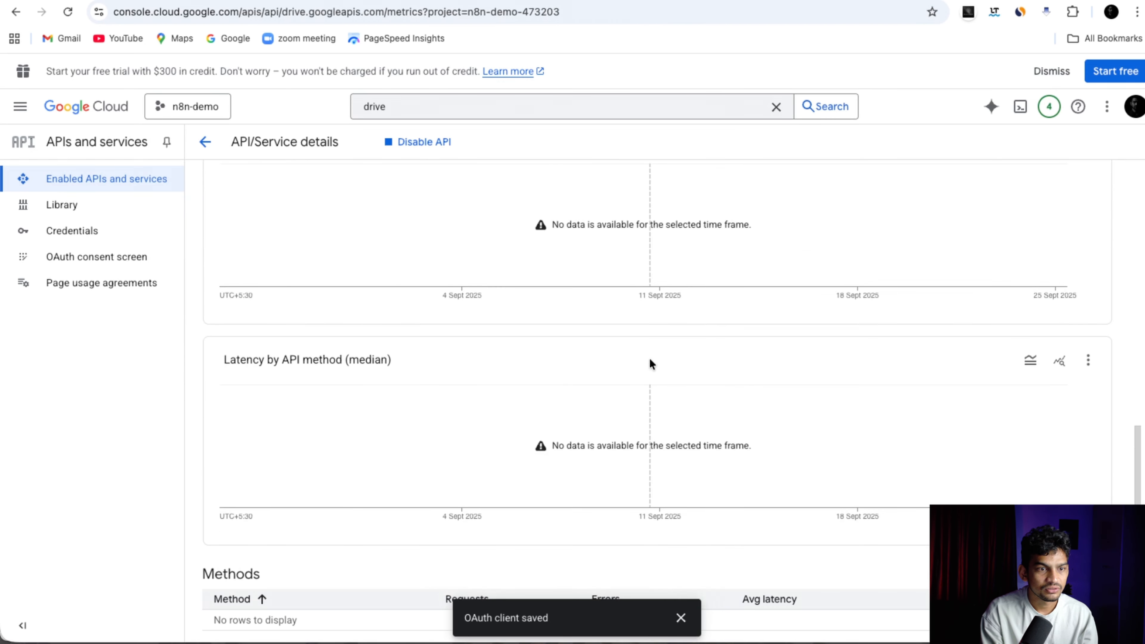
scroll(648, 358, "up", 8)
scroll(647, 356, "up", 5)
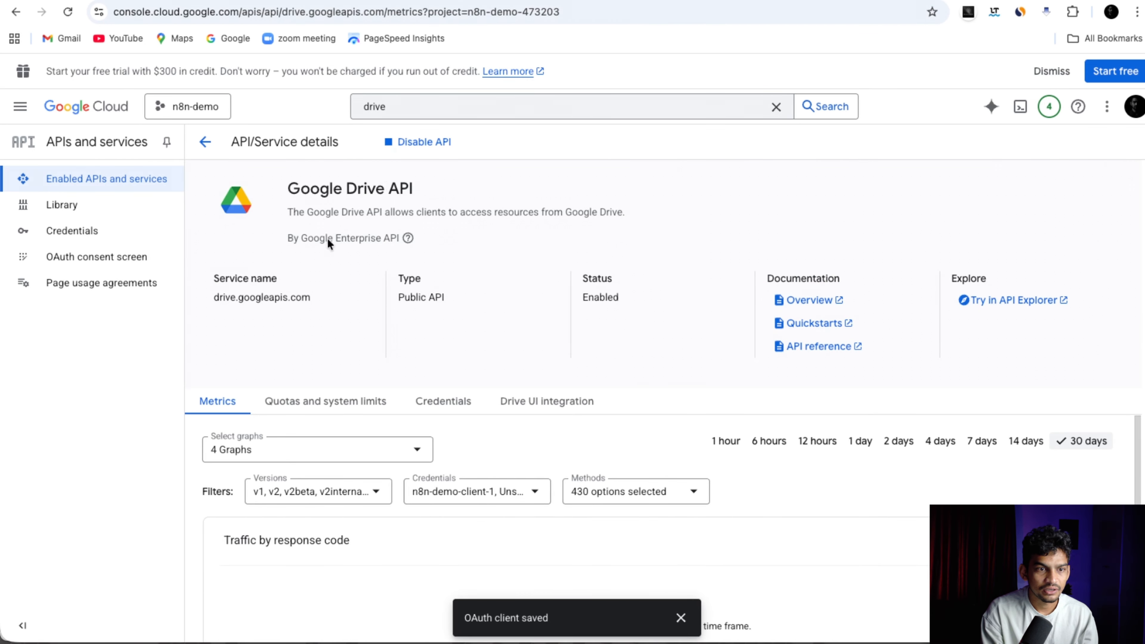
In the Google Docs node, select the Google Docs account credential and set Operation to Create.
key("ctrl+Tab")
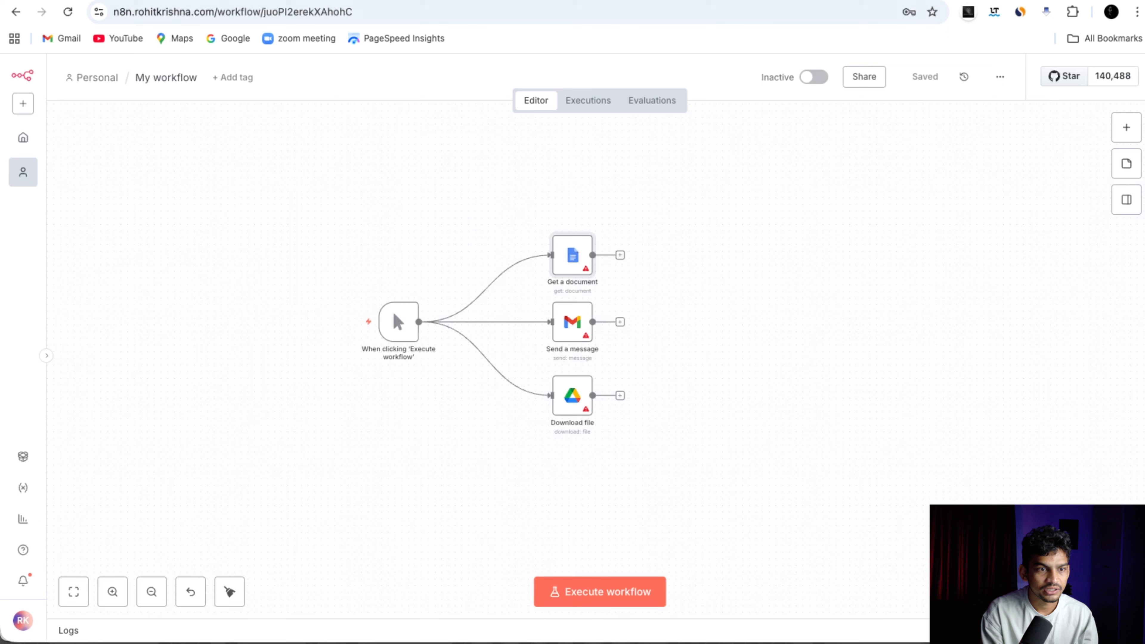
double_click(570, 266)
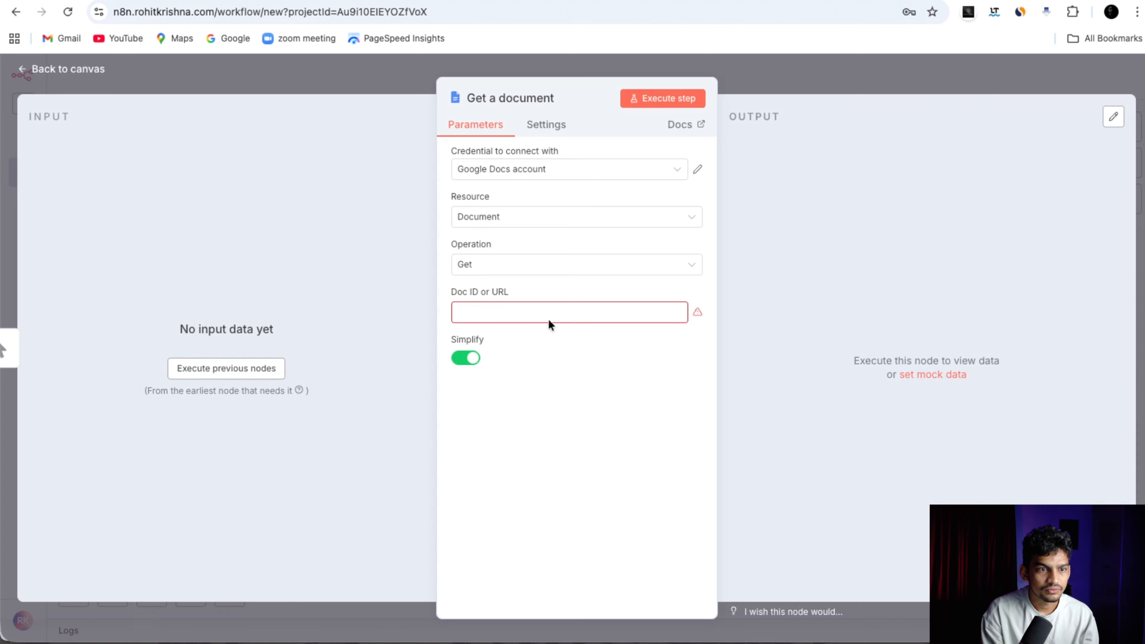
left_click(575, 169)
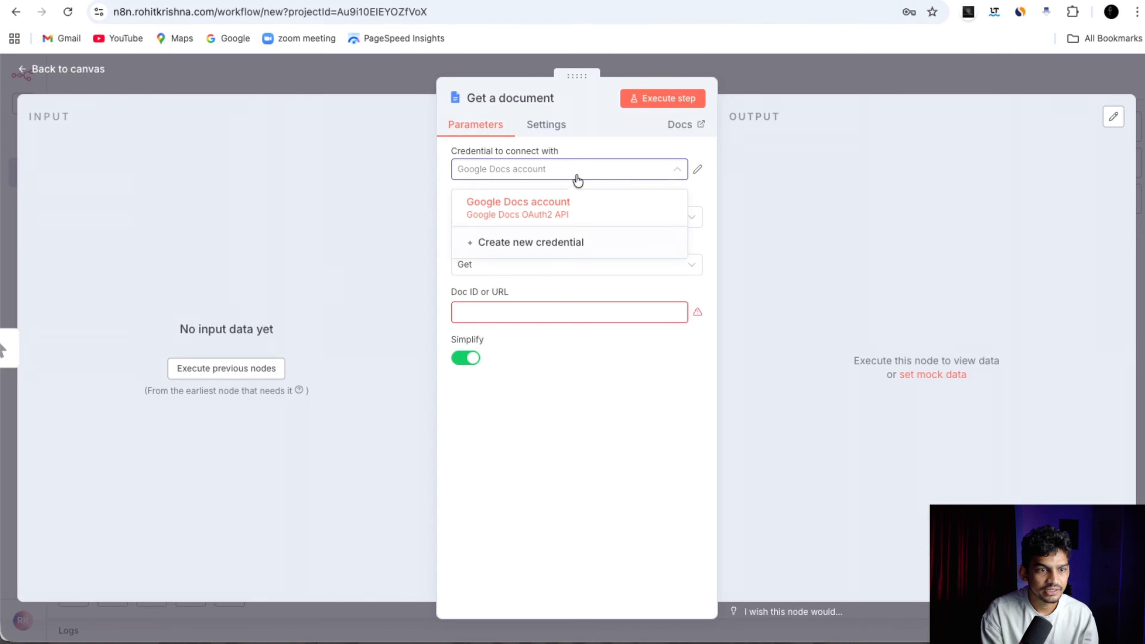
left_click(557, 213)
left_click(491, 287)
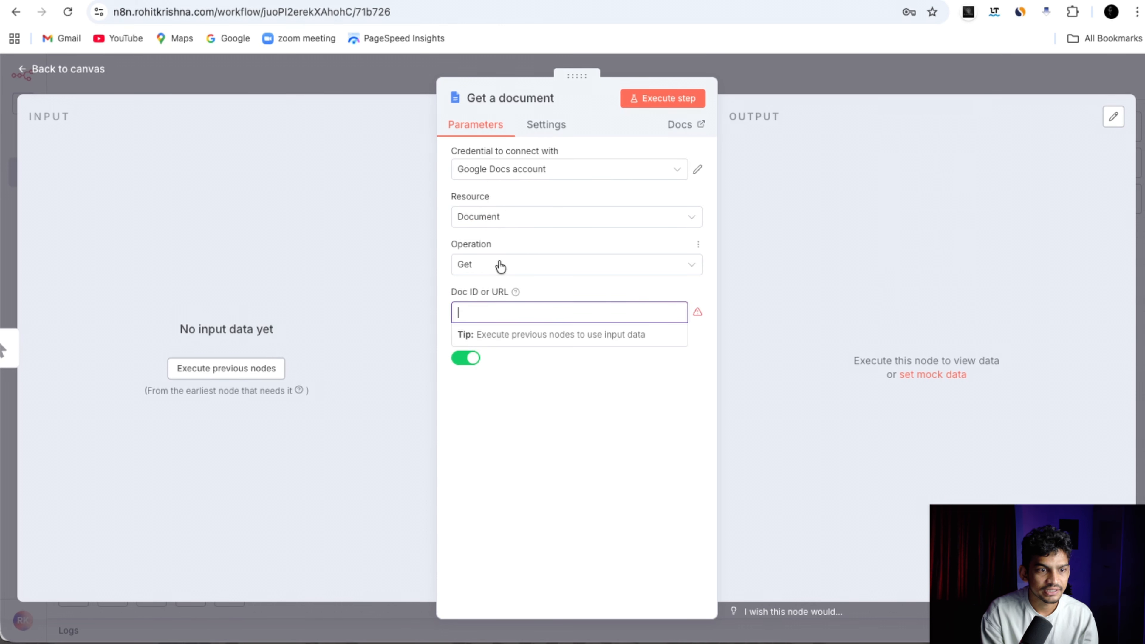
left_click(495, 270)
left_click(503, 302)
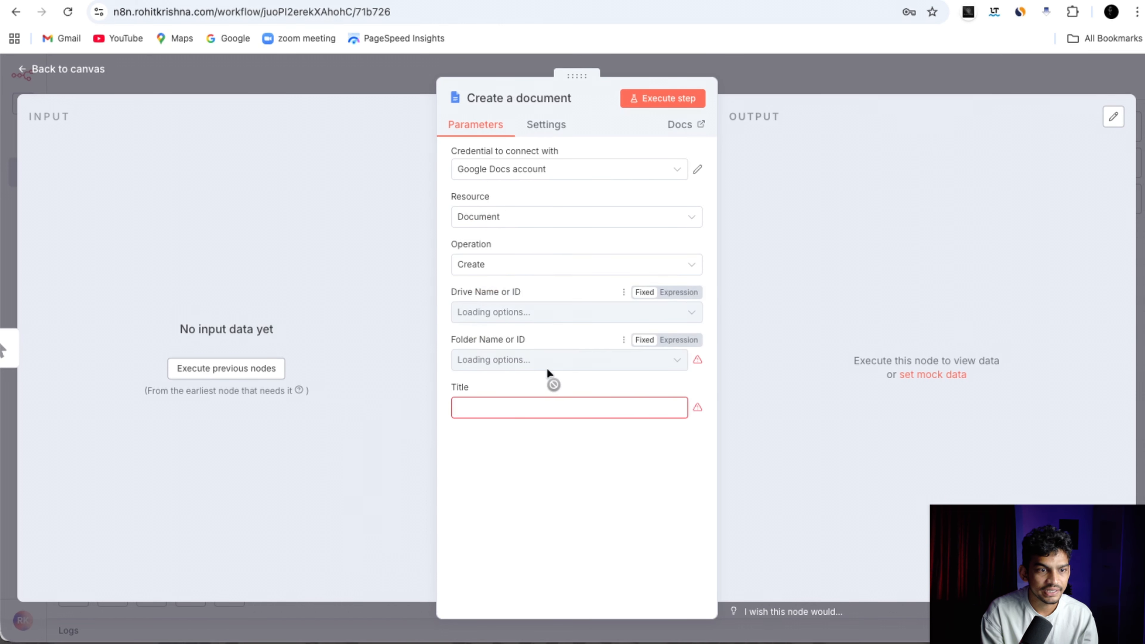
Target My Drive's AIAA folder, title the document n8n-new-docs, and execute the step.
left_click(545, 314)
left_click(544, 338)
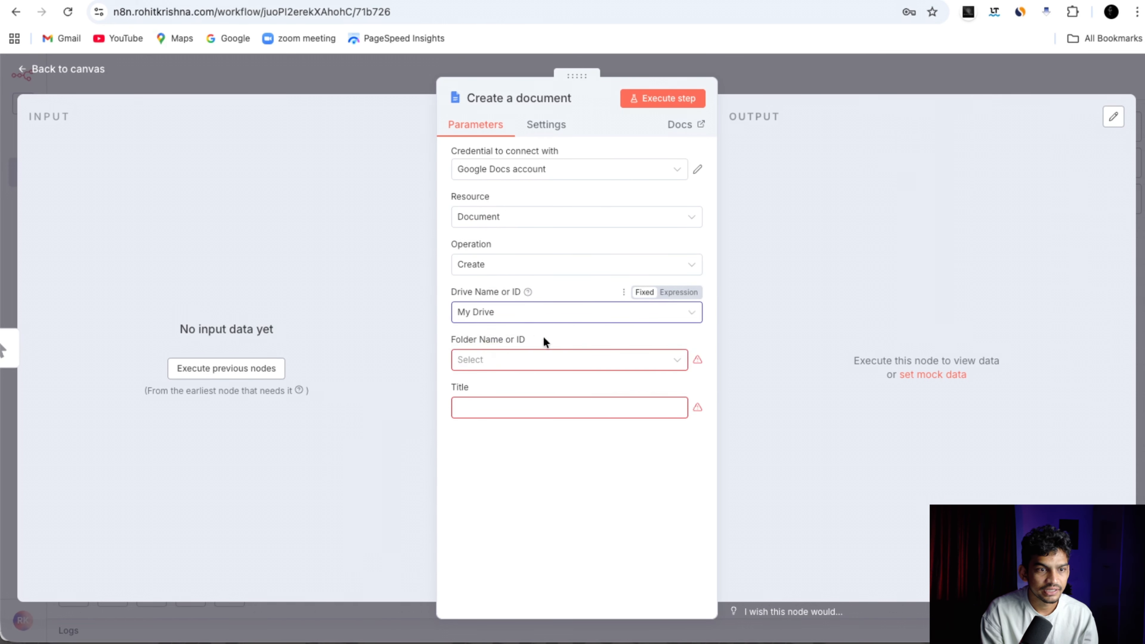
left_click(539, 359)
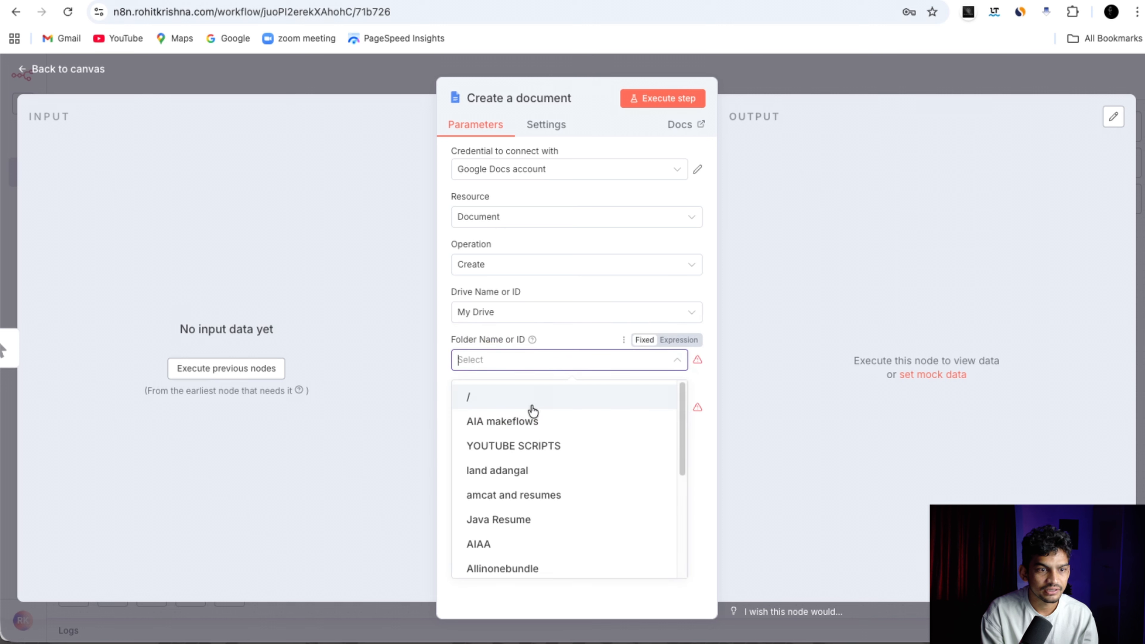
scroll(519, 475, "down", 2)
left_click(503, 448)
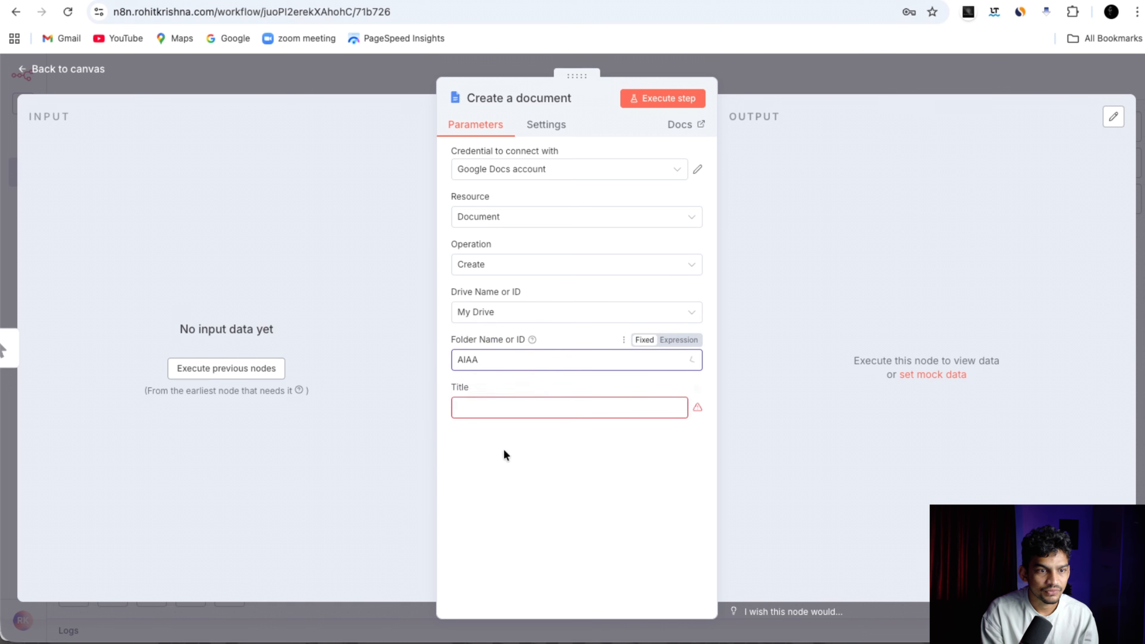
left_click(529, 411)
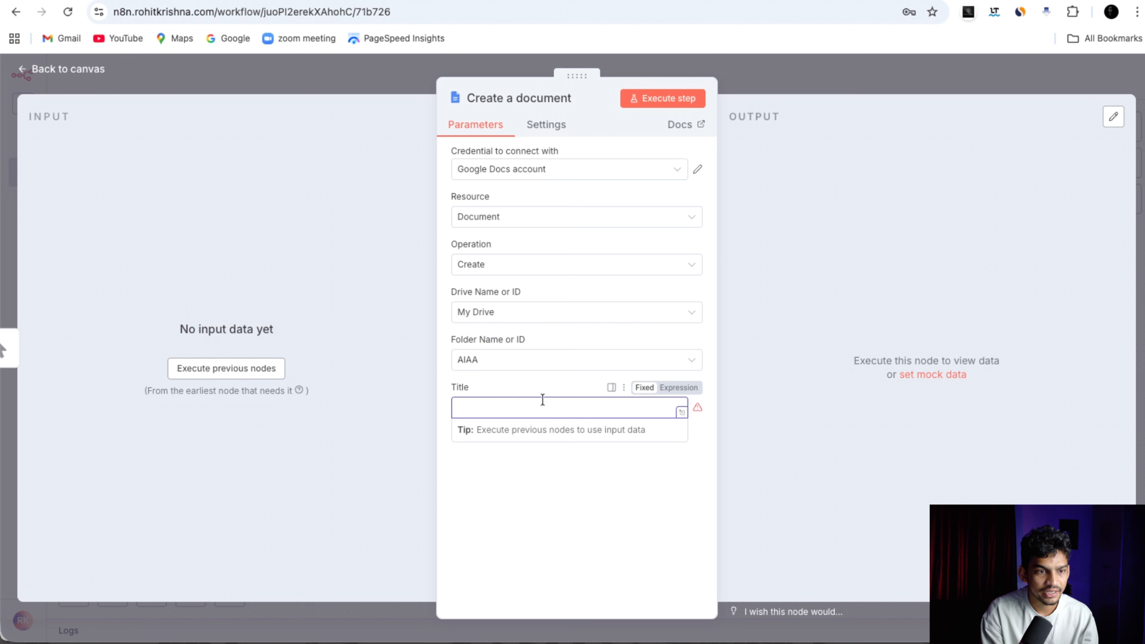
type("n8n")
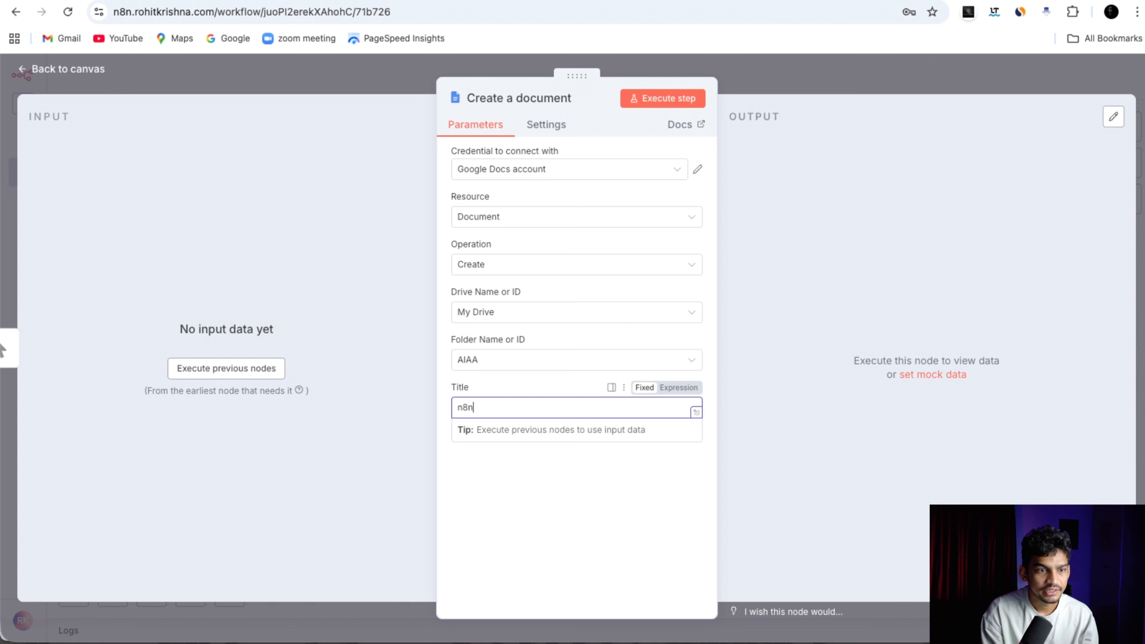
type("-new-docs")
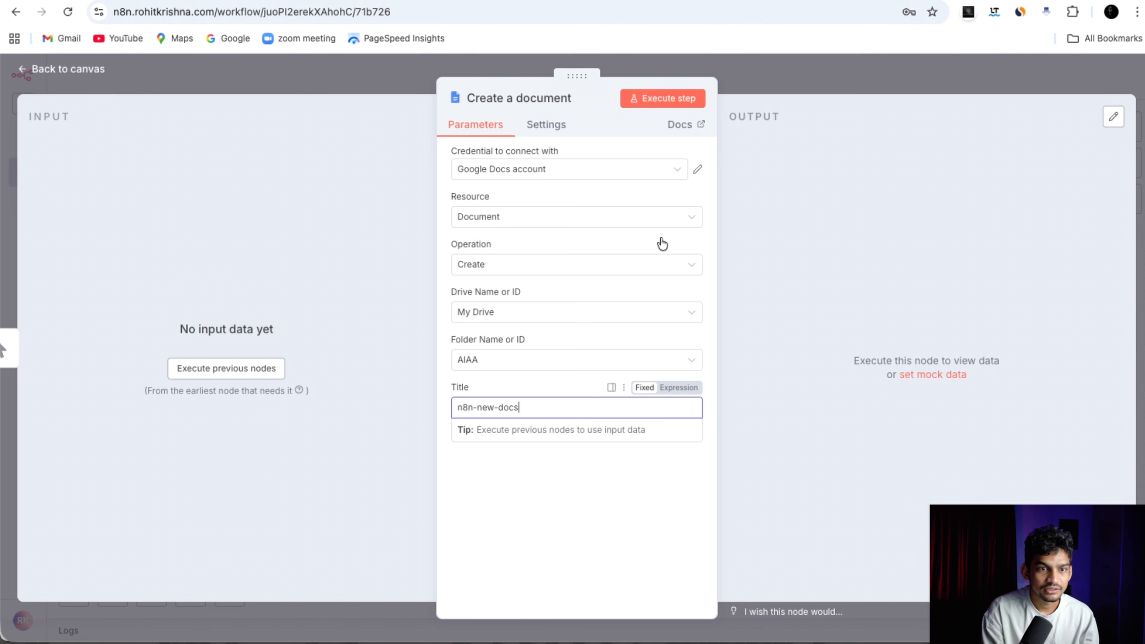
left_click(667, 102)
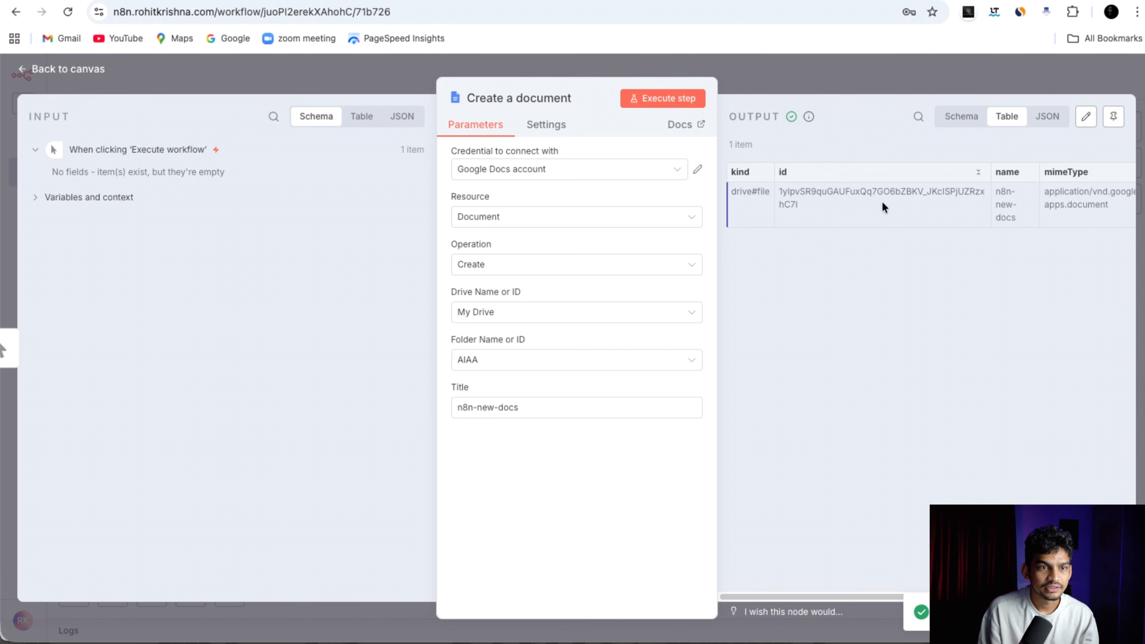
scroll(834, 548, "right", 1)
key("ctrl+Tab")
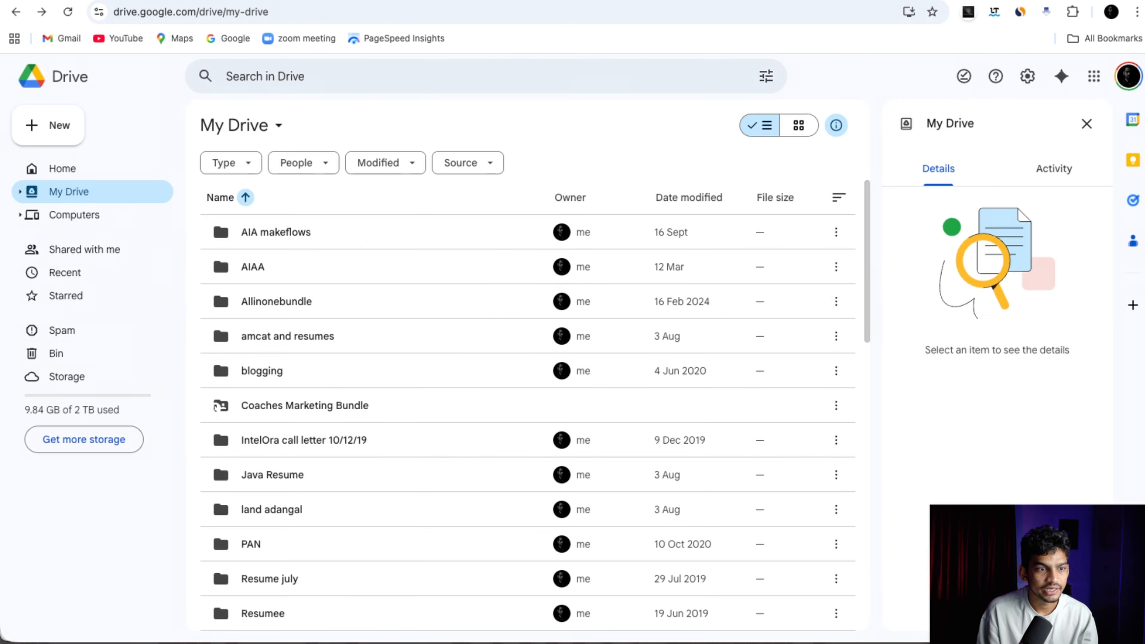
double_click(259, 269)
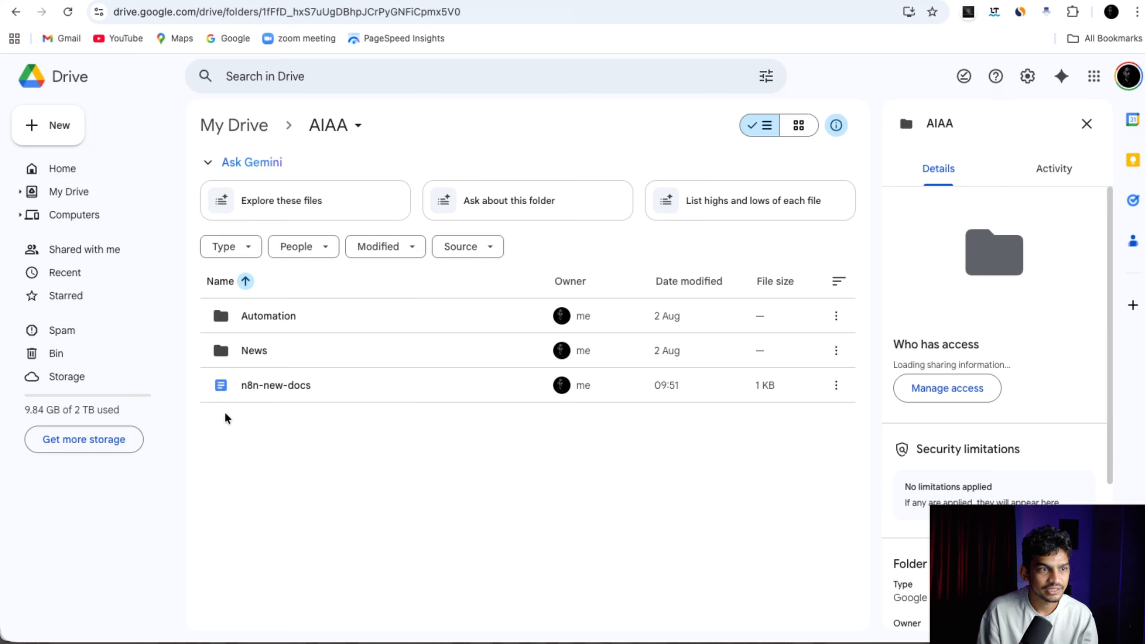
double_click(271, 385)
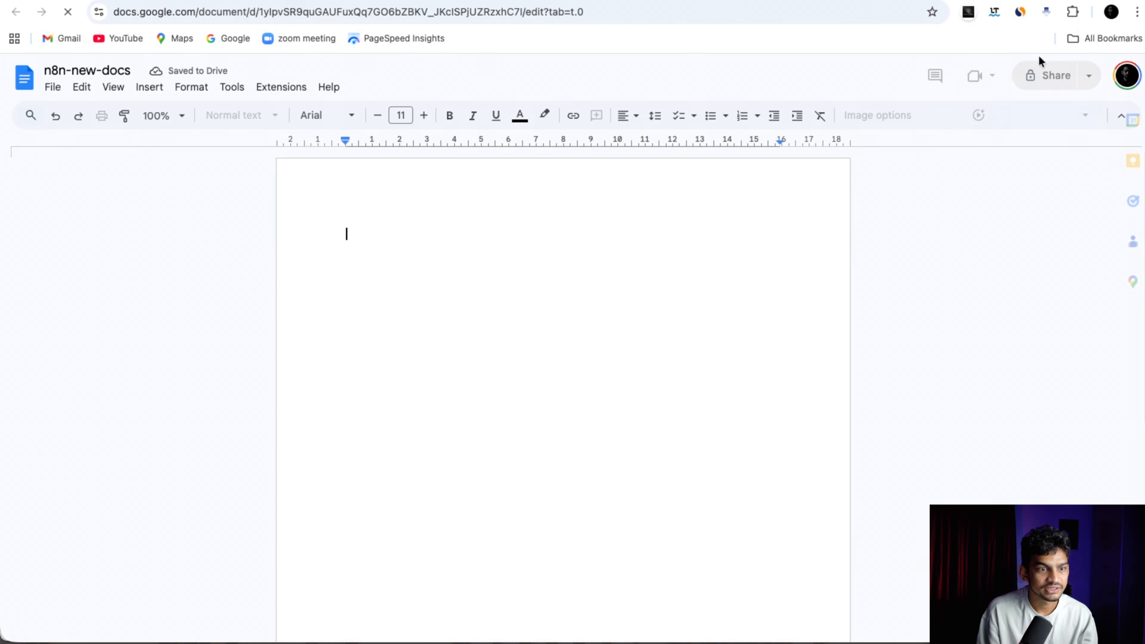
left_click_drag(72, 67, 97, 64)
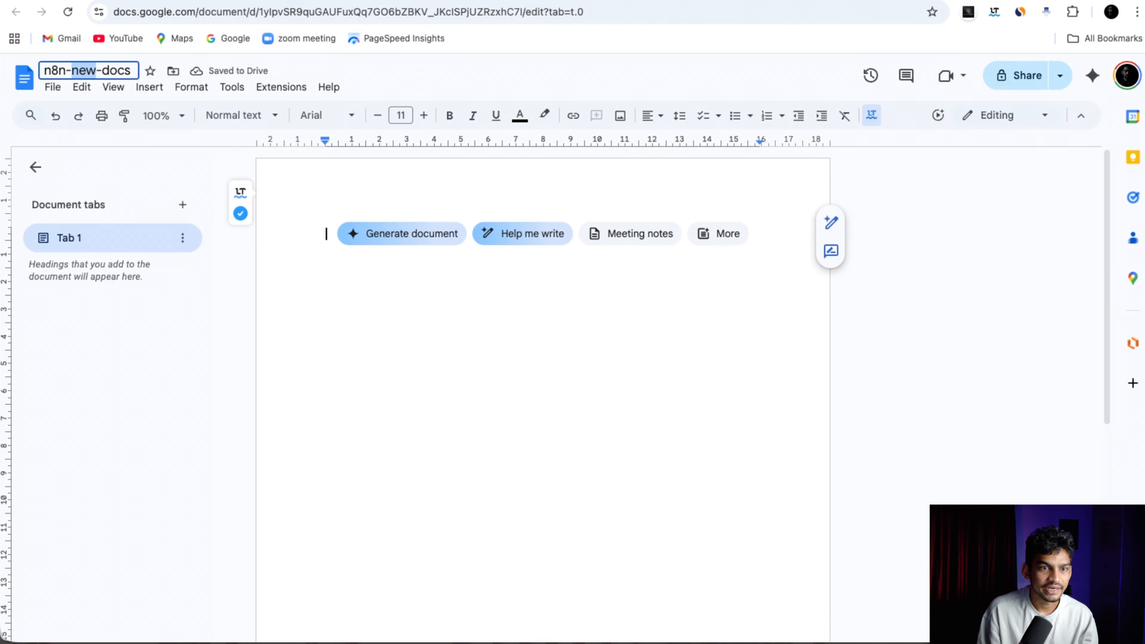
key("ctrl+shift+Tab")
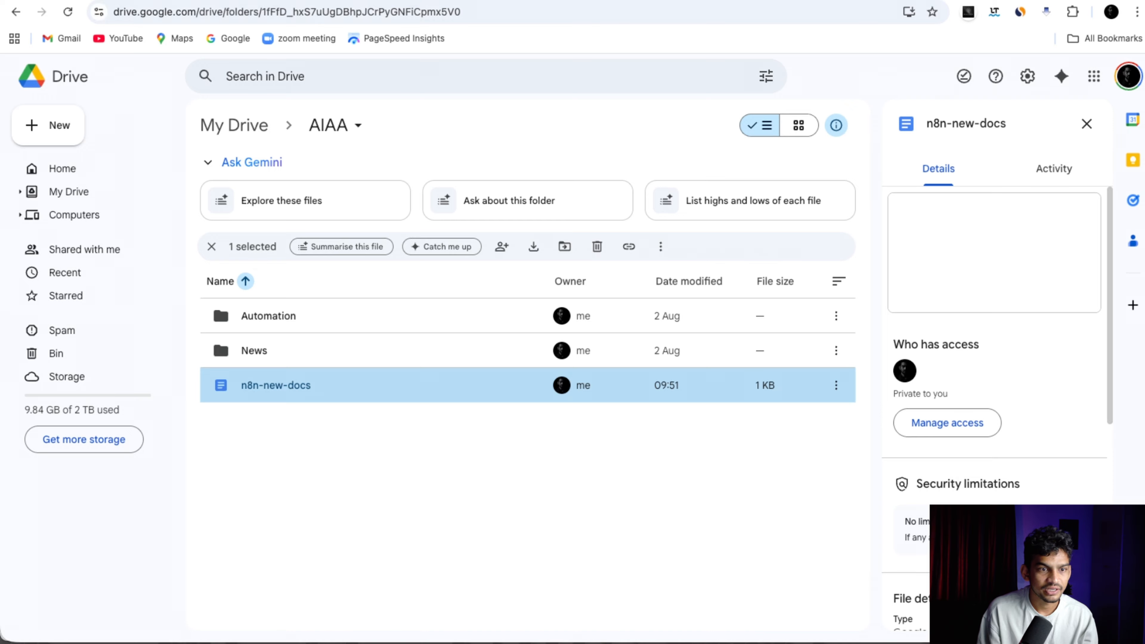
key("ctrl+shift+Tab")
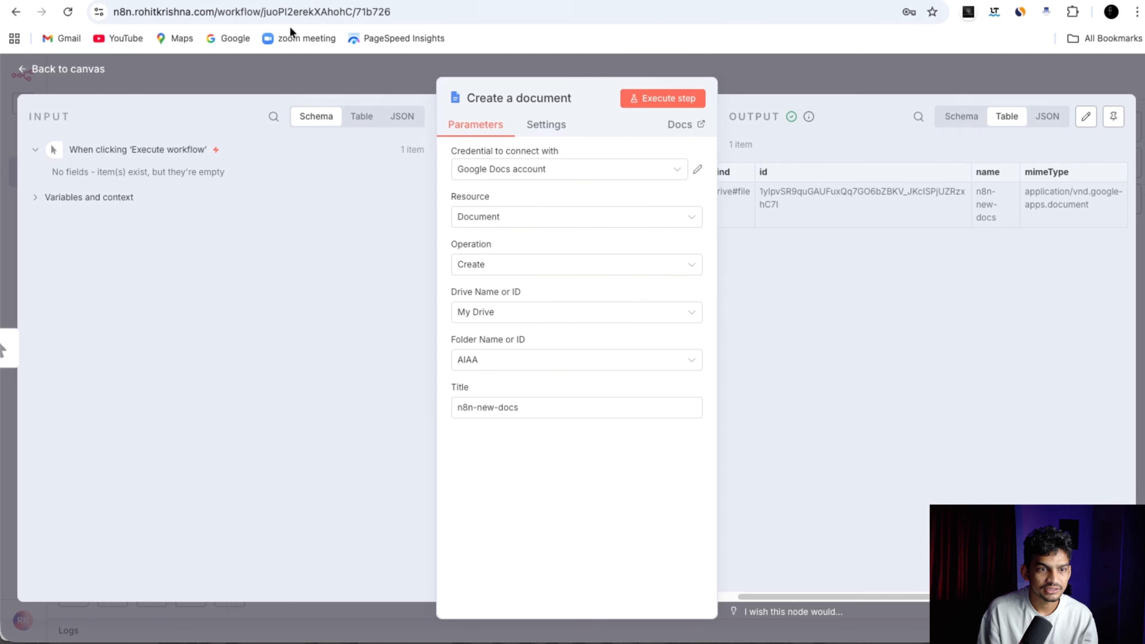
Open the Send a message node and start creating a new Gmail credential.
left_click(70, 75)
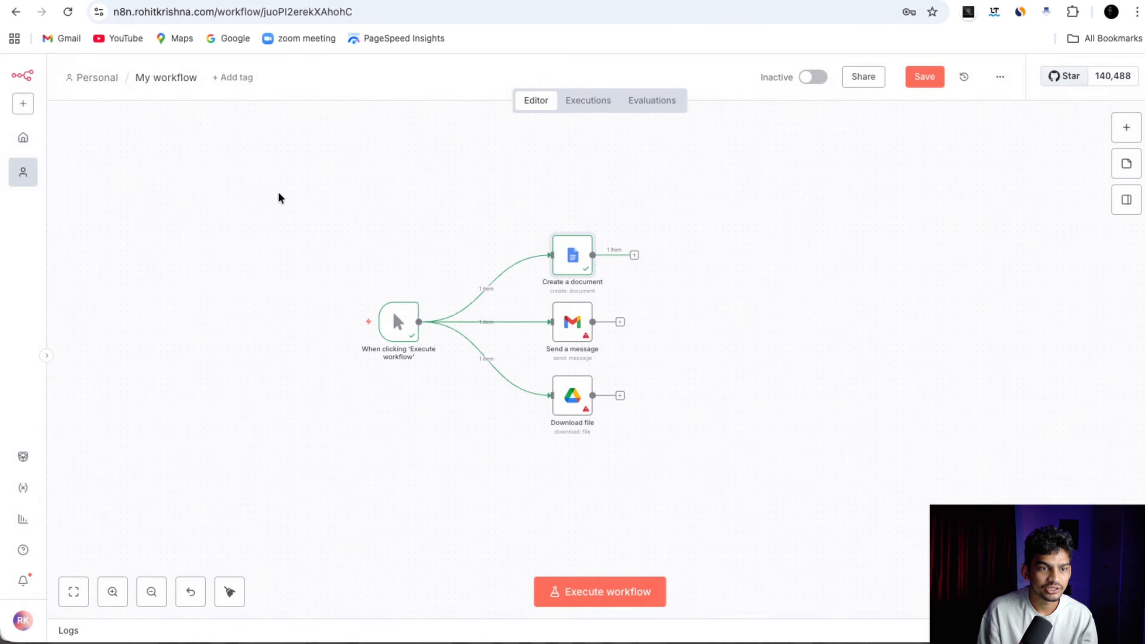
double_click(575, 328)
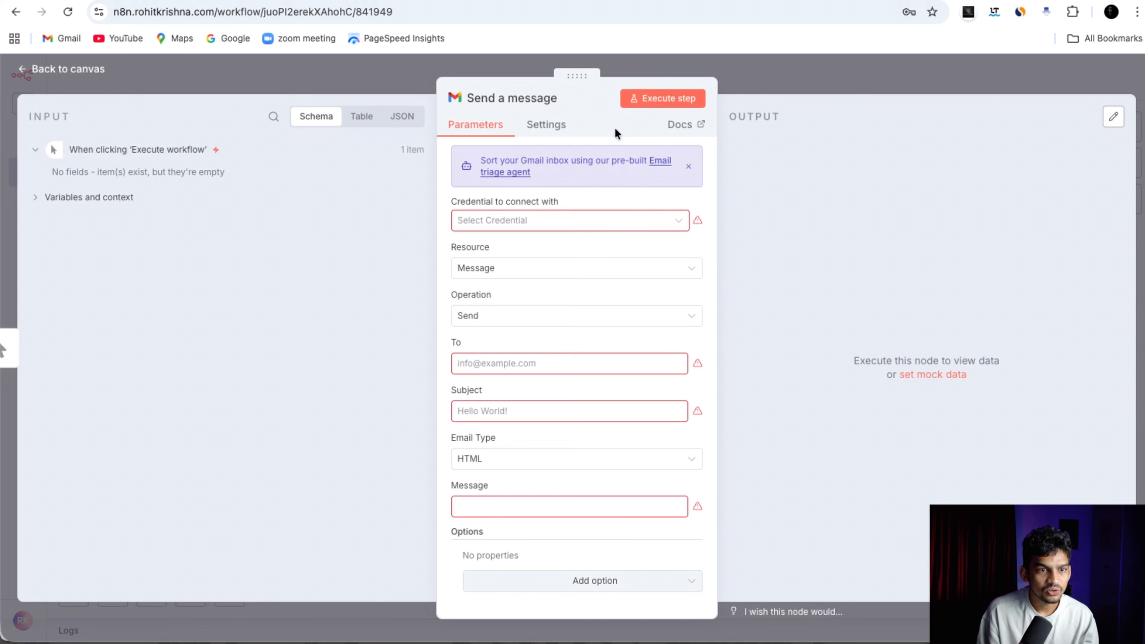
left_click(532, 229)
left_click(523, 256)
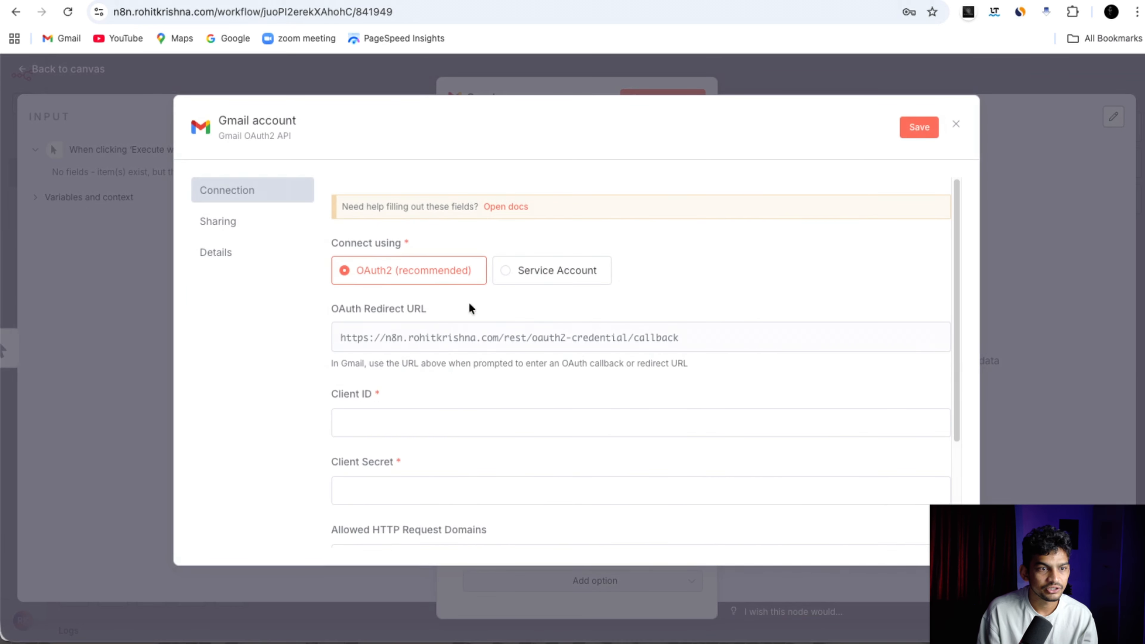
scroll(448, 377, "down", 3)
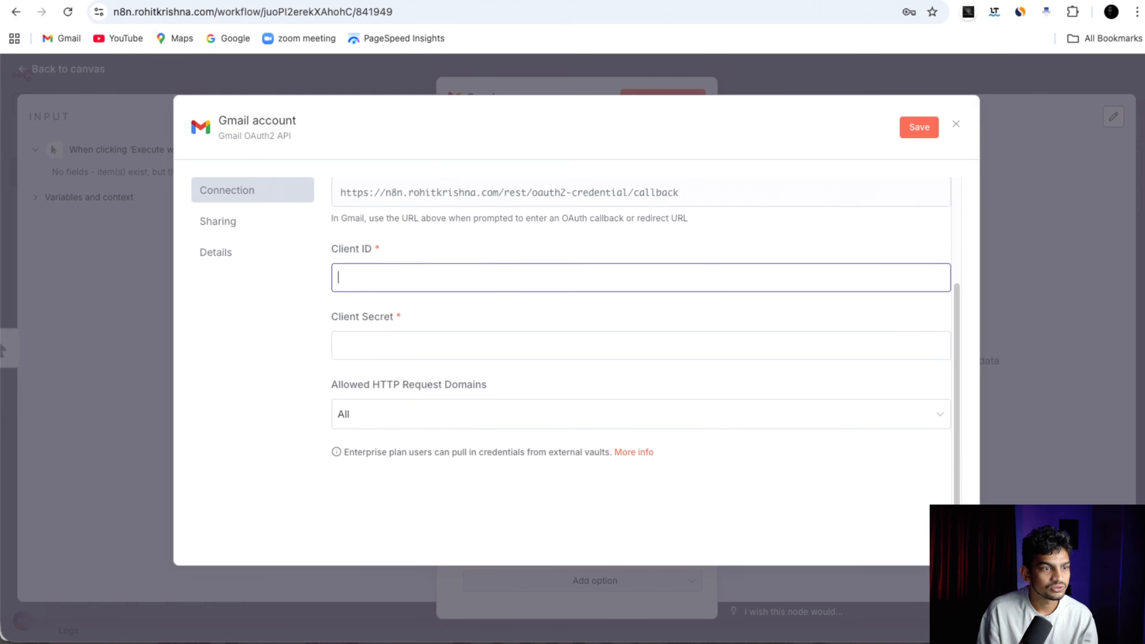
Copy the OAuth client ID from Google Cloud Credentials into the credential's Client ID field.
left_click(476, 1)
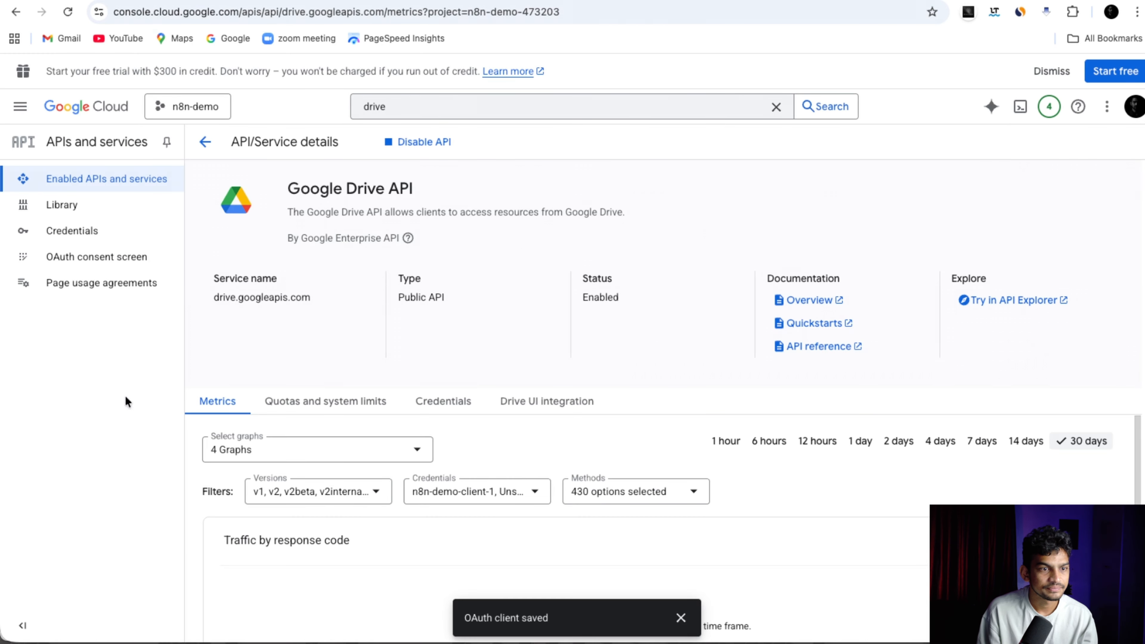
left_click(142, 230)
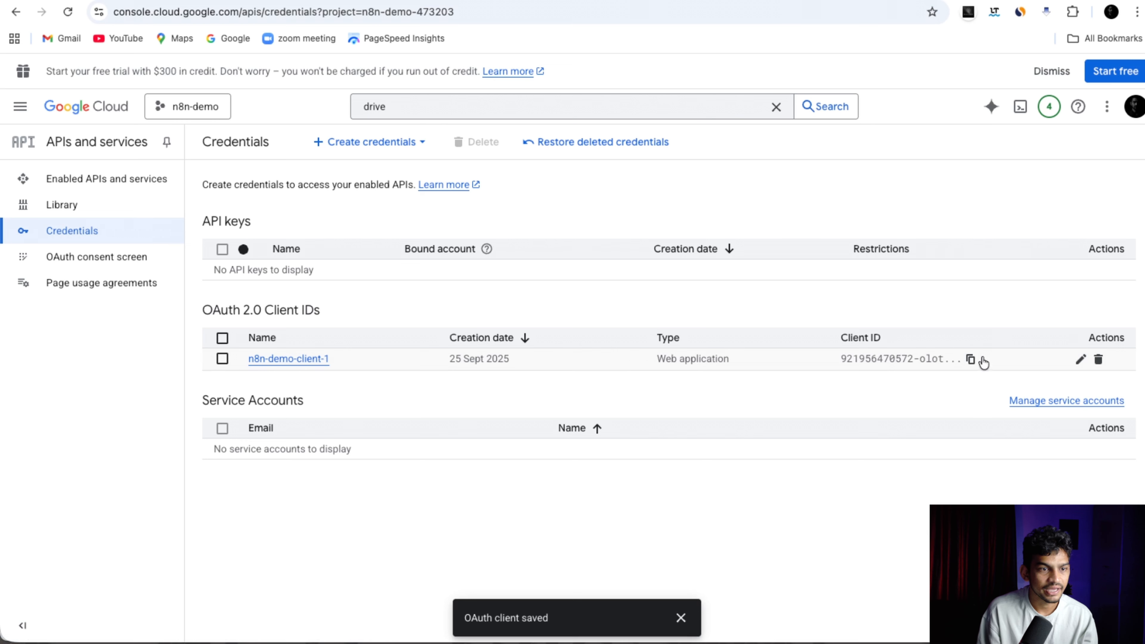
left_click(970, 360)
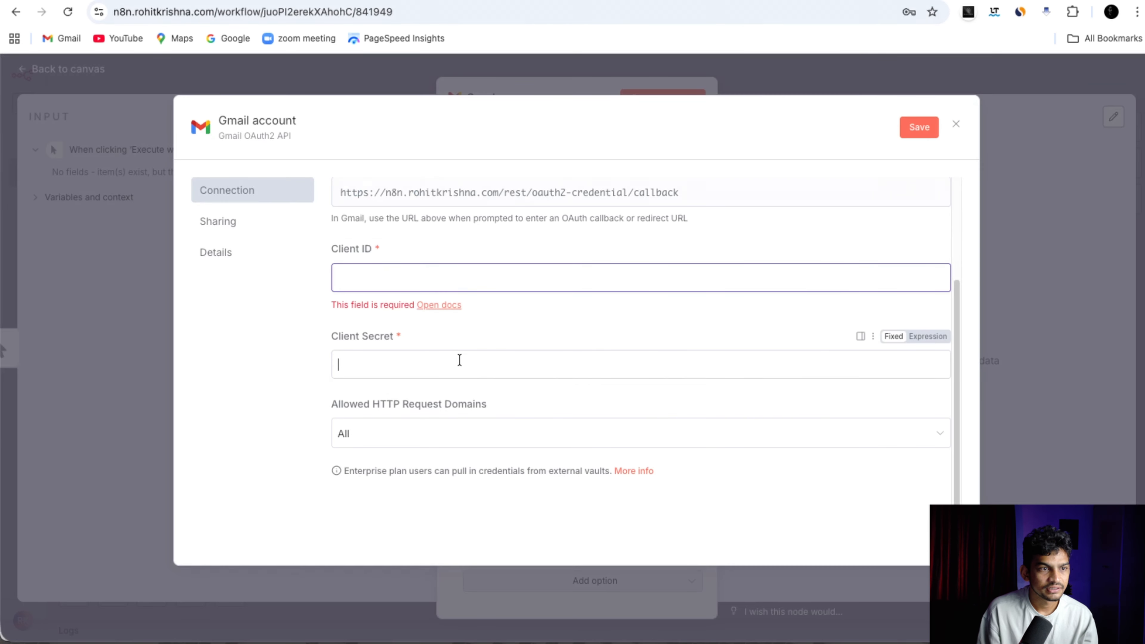
left_click(459, 359)
left_click(457, 276)
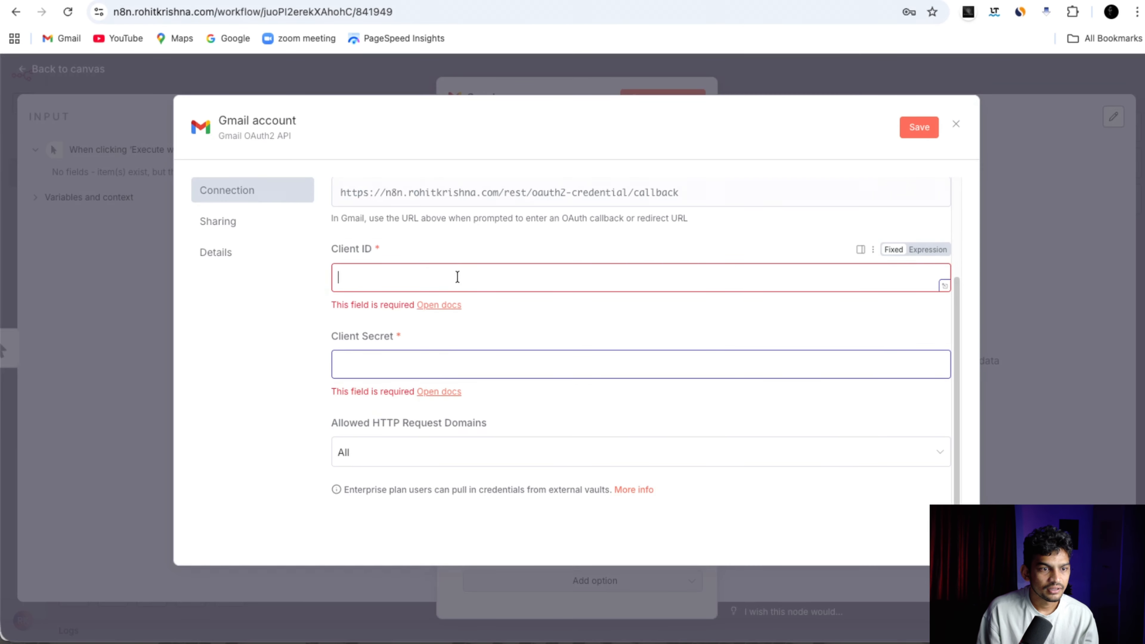
key("ctrl+v")
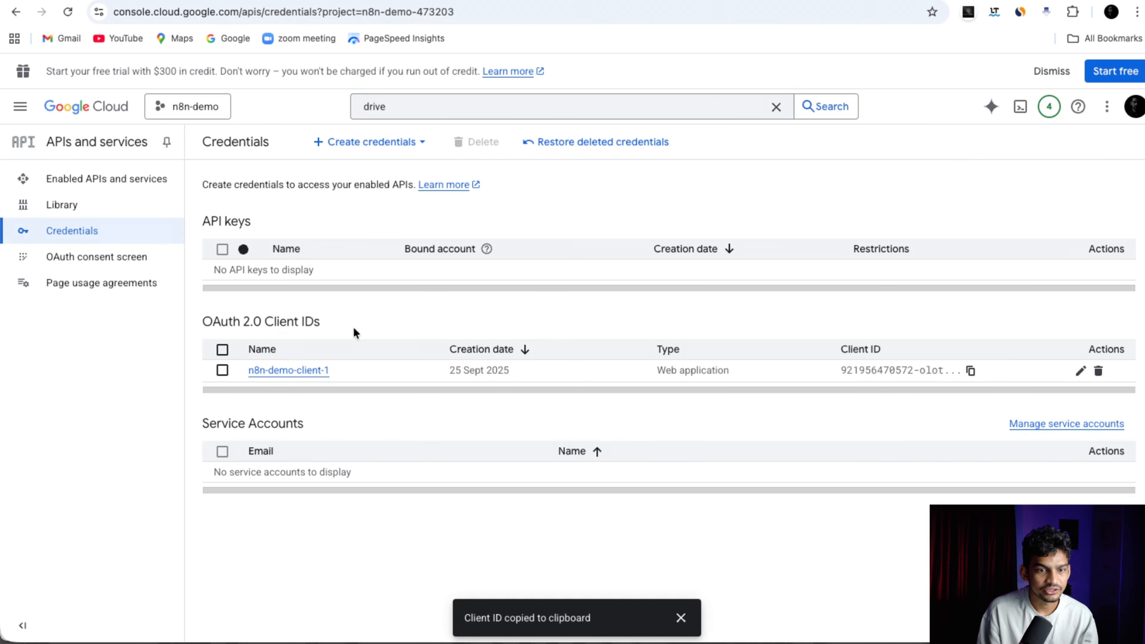
Take the client secret from n8n-demo-client-1 and paste it into the Client Secret field.
left_click(307, 370)
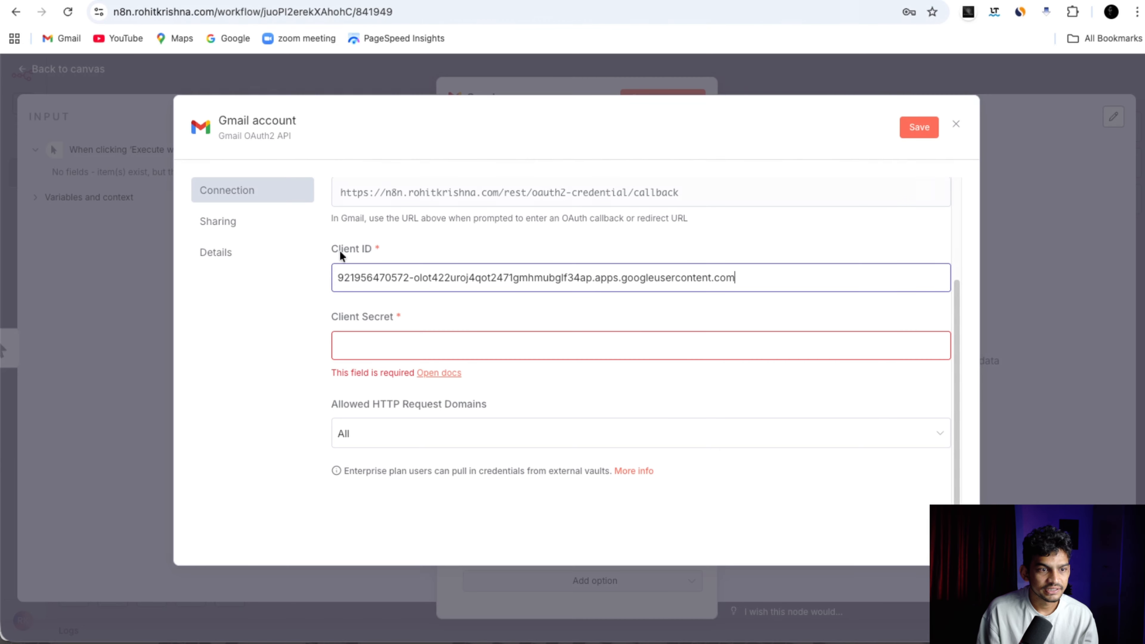
left_click(444, 345)
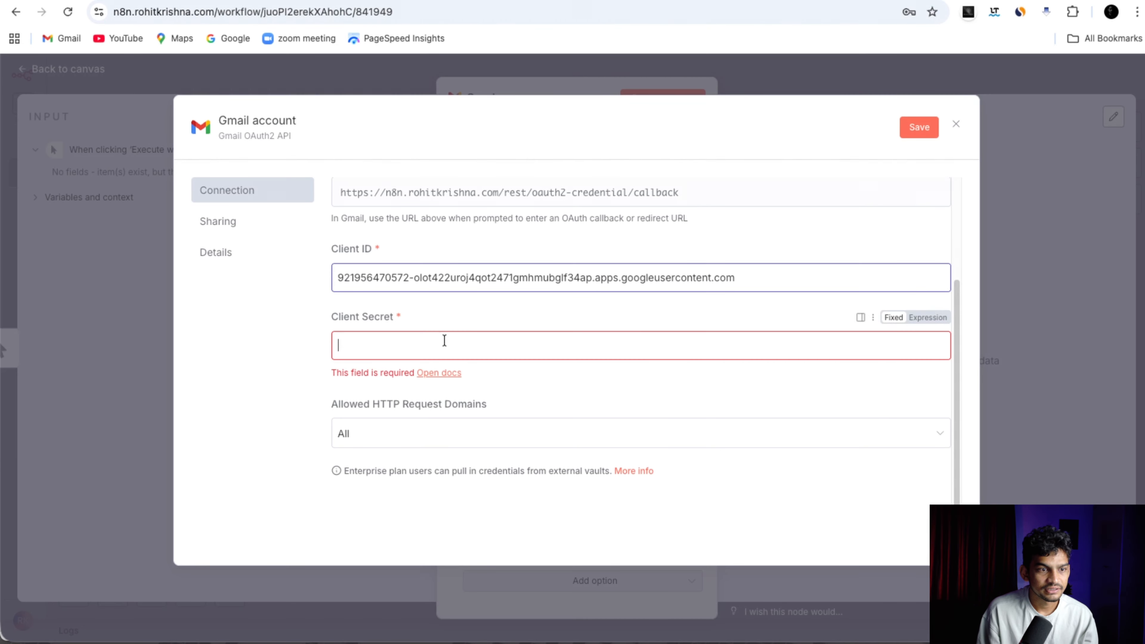
key("ctrl+v")
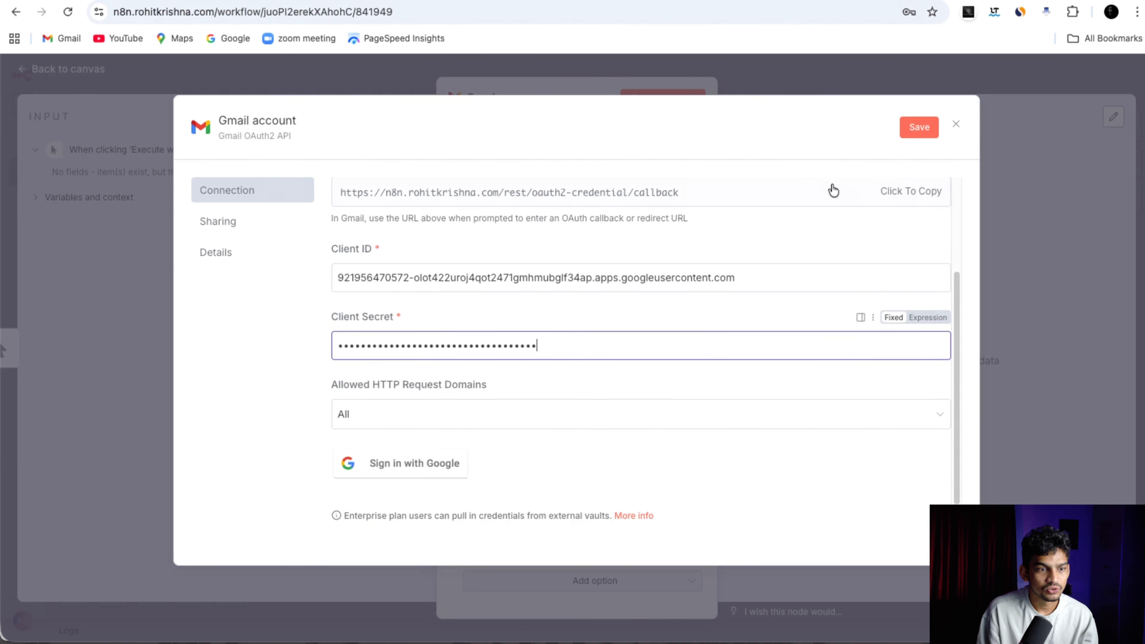
scroll(560, 308, "up", 3)
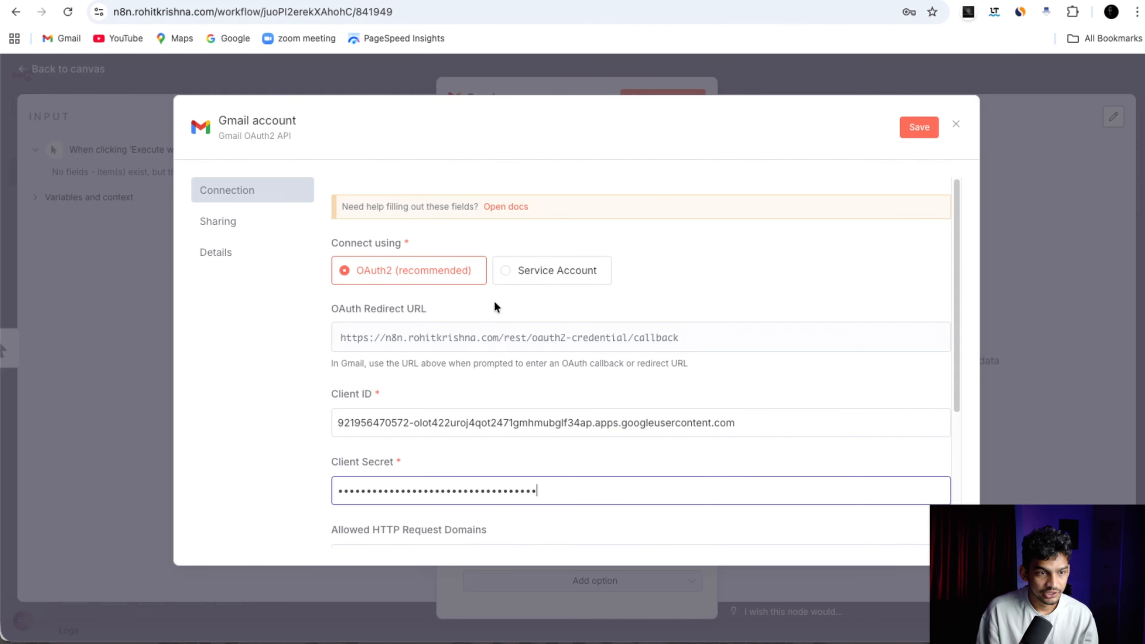
scroll(537, 307, "down", 5)
Sign in with Google, pass the unverified app warning, and grant all Gmail permissions.
left_click(396, 400)
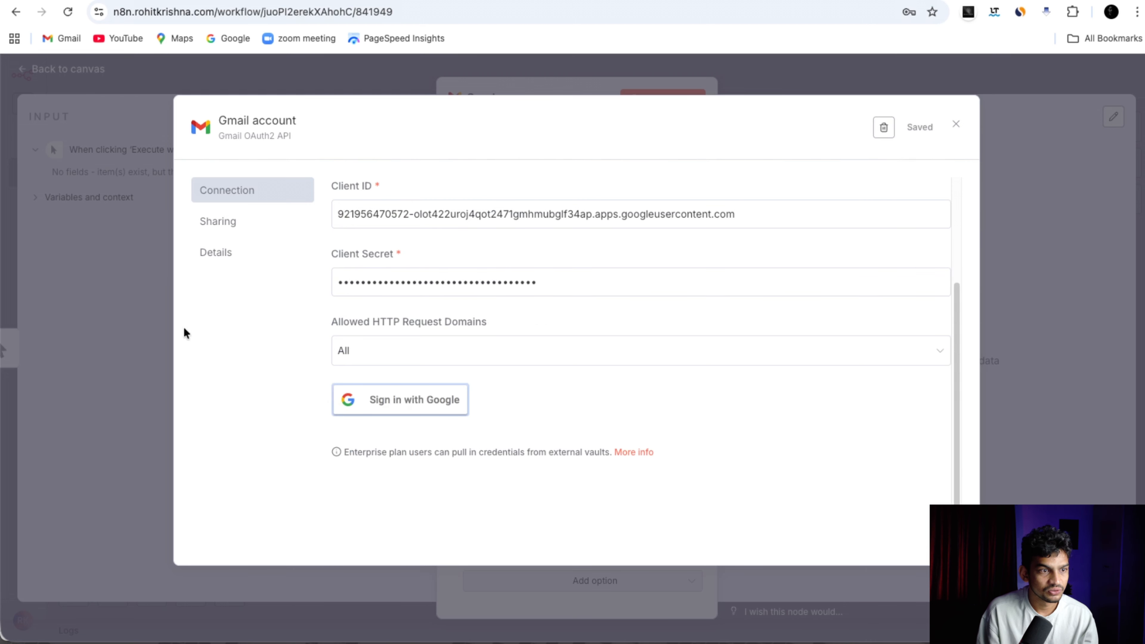
left_click(144, 192)
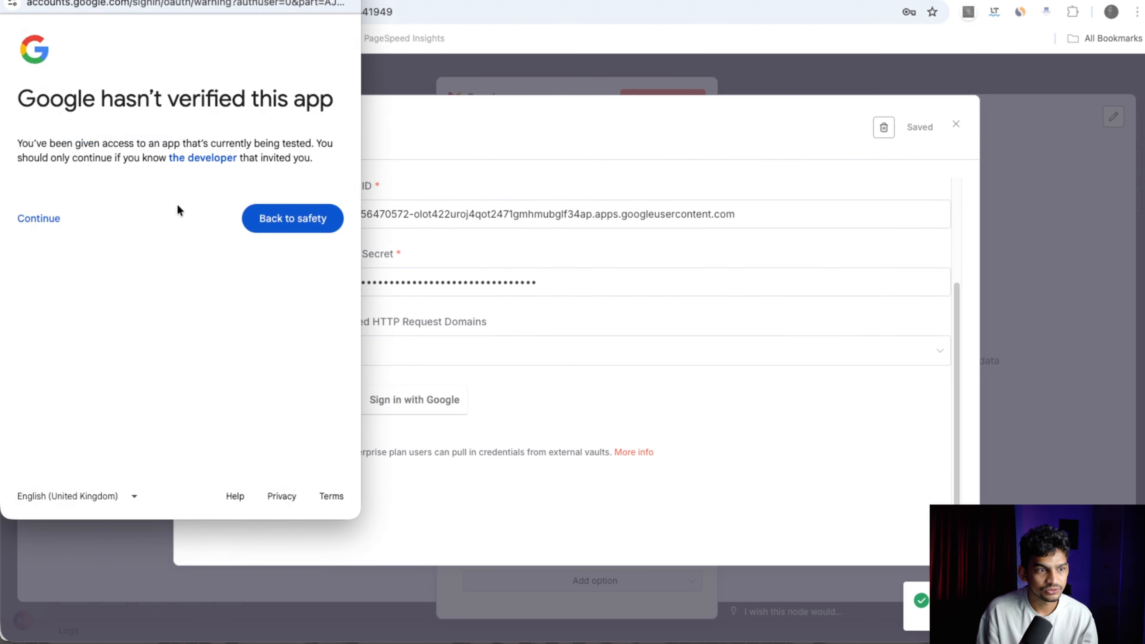
left_click(49, 221)
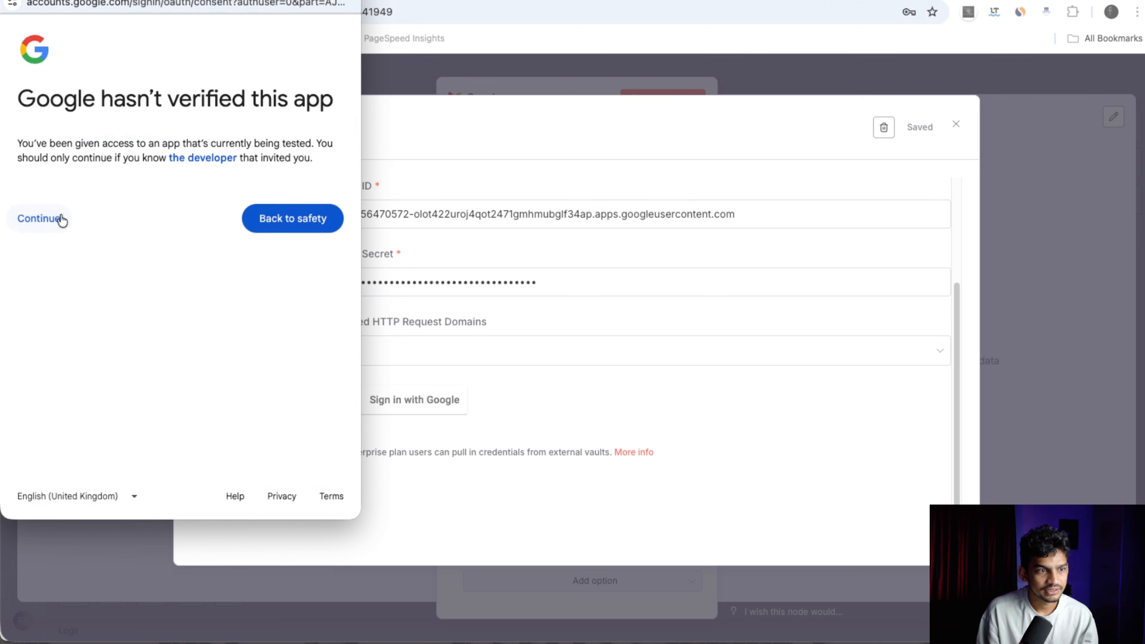
left_click(70, 278)
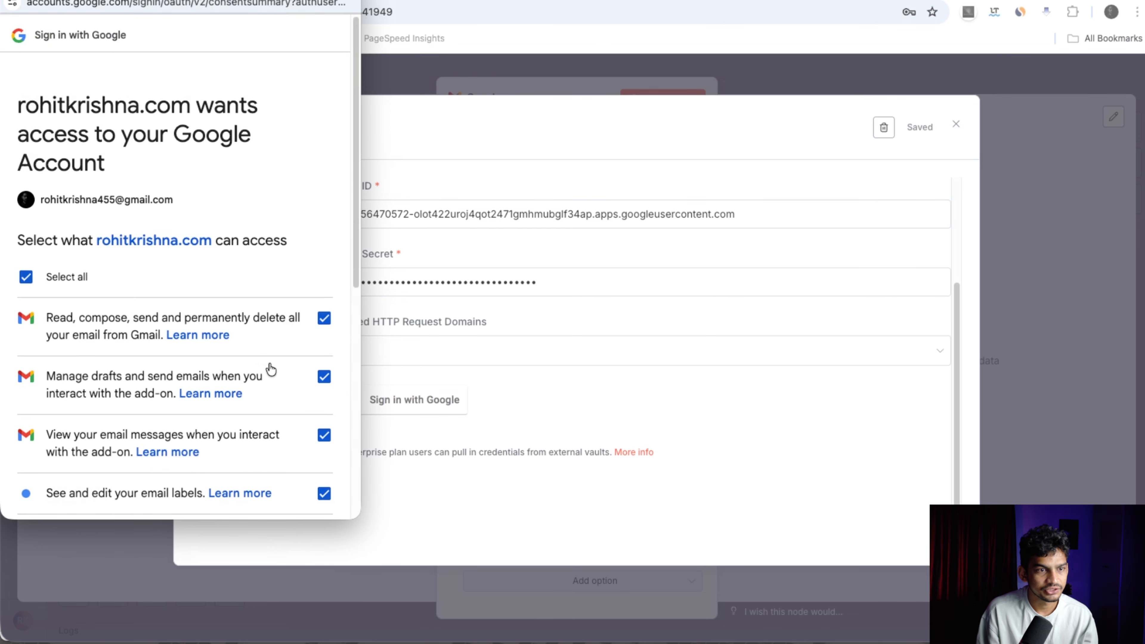
scroll(269, 379, "down", 10)
left_click(241, 444)
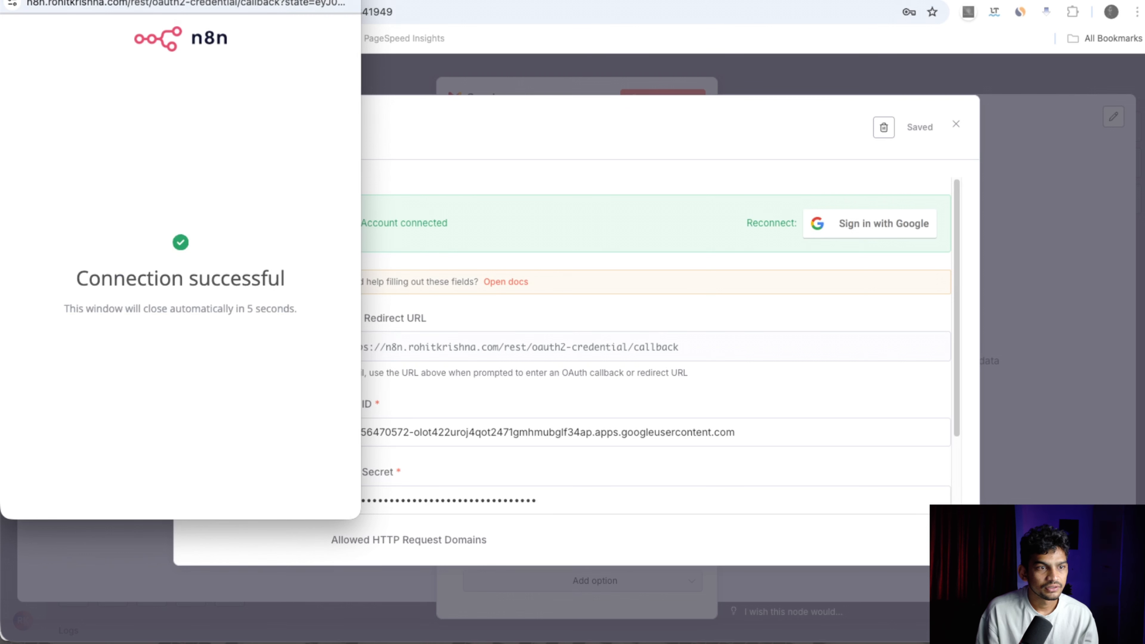
left_click_drag(136, 0, 252, 57)
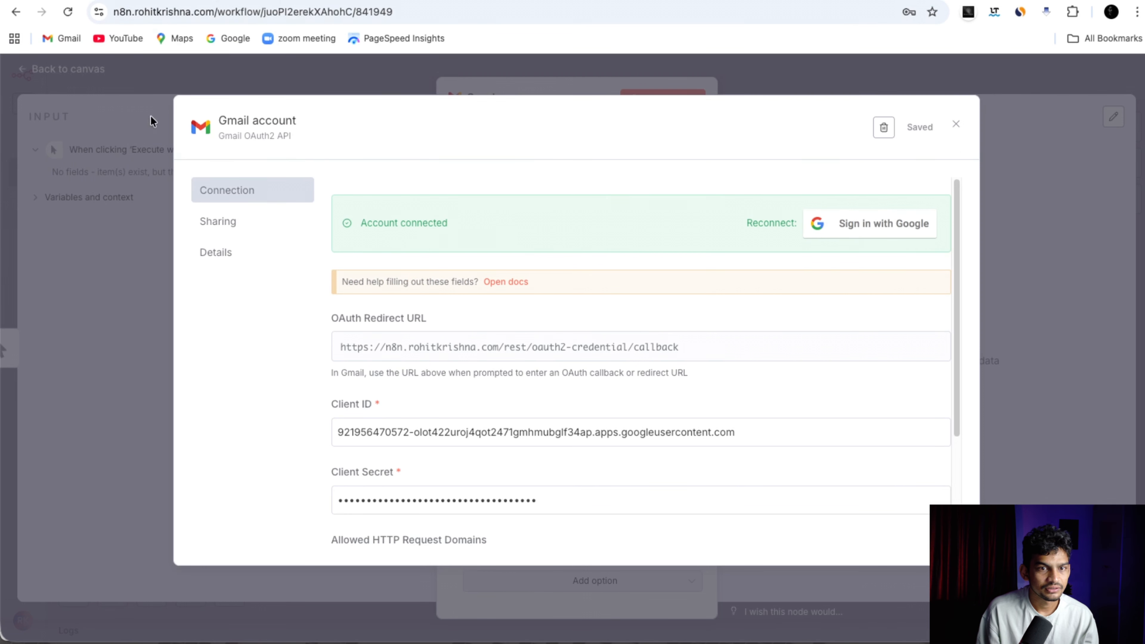
Close the credential dialog and keep the Gmail operation set to Send.
left_click(958, 128)
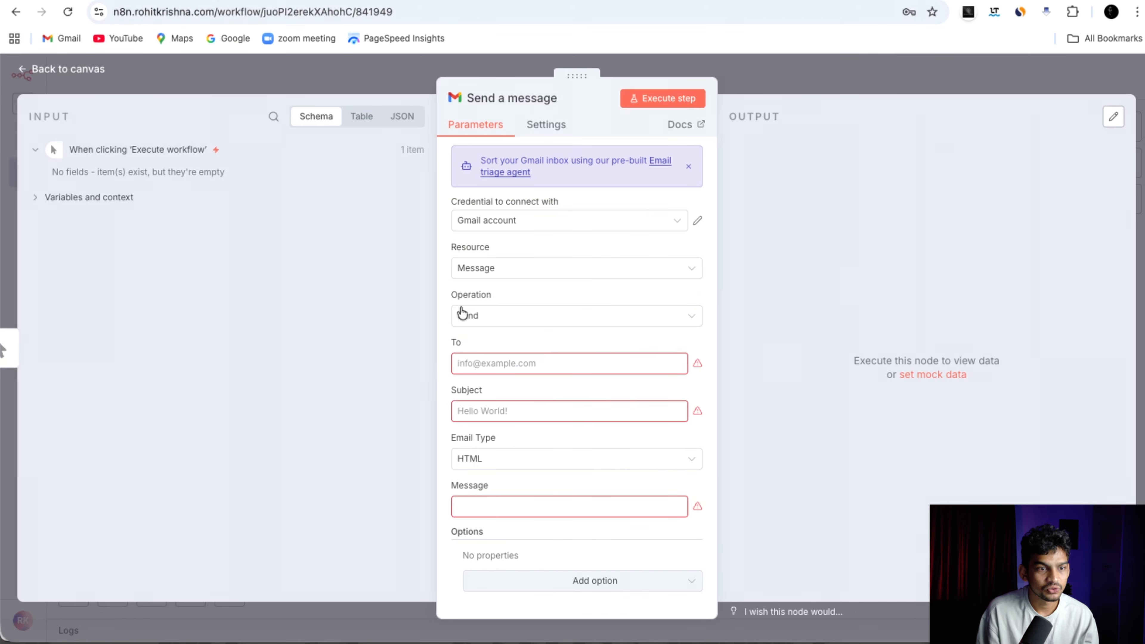
left_click(691, 318)
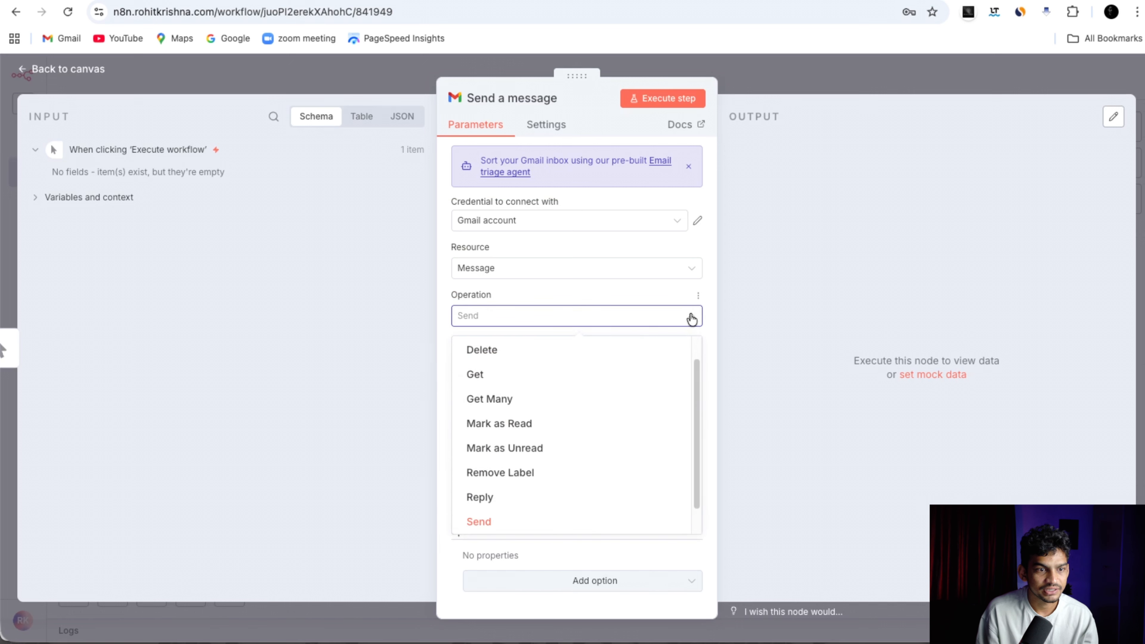
left_click(526, 321)
left_click(534, 323)
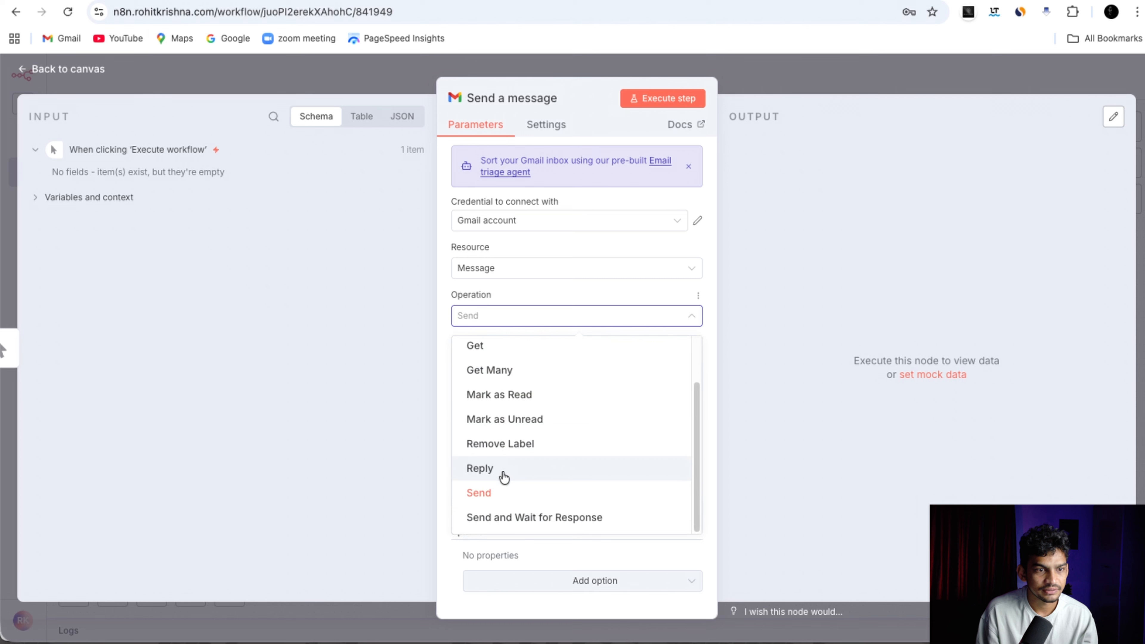
left_click(484, 321)
Enter the recipient address, subject 'test mail' and message 'this is the test mail'.
left_click(507, 363)
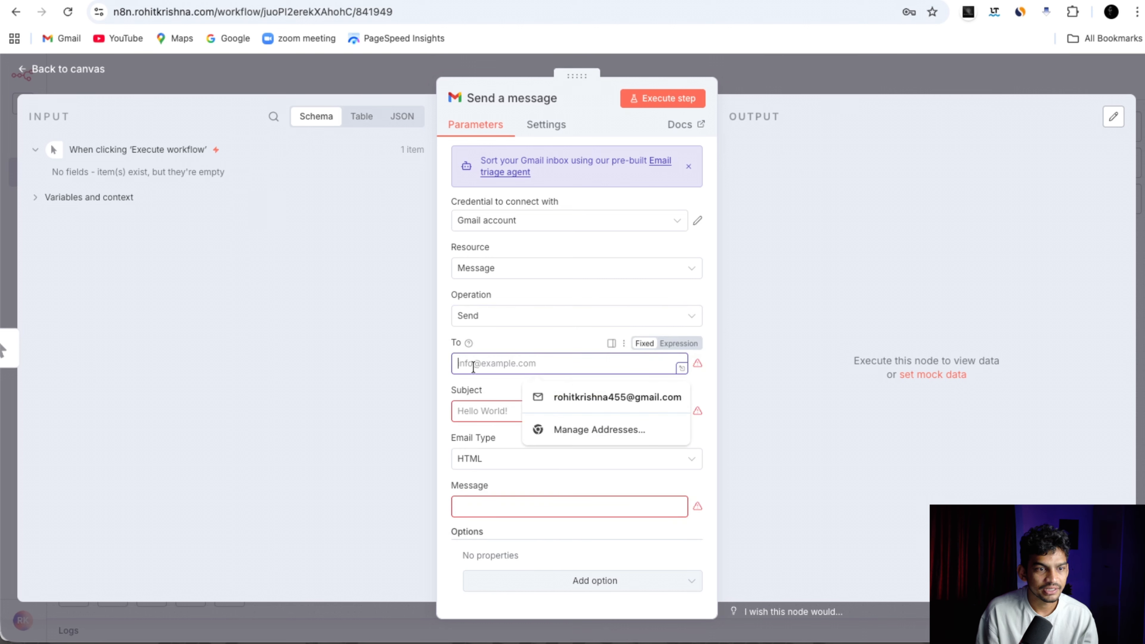
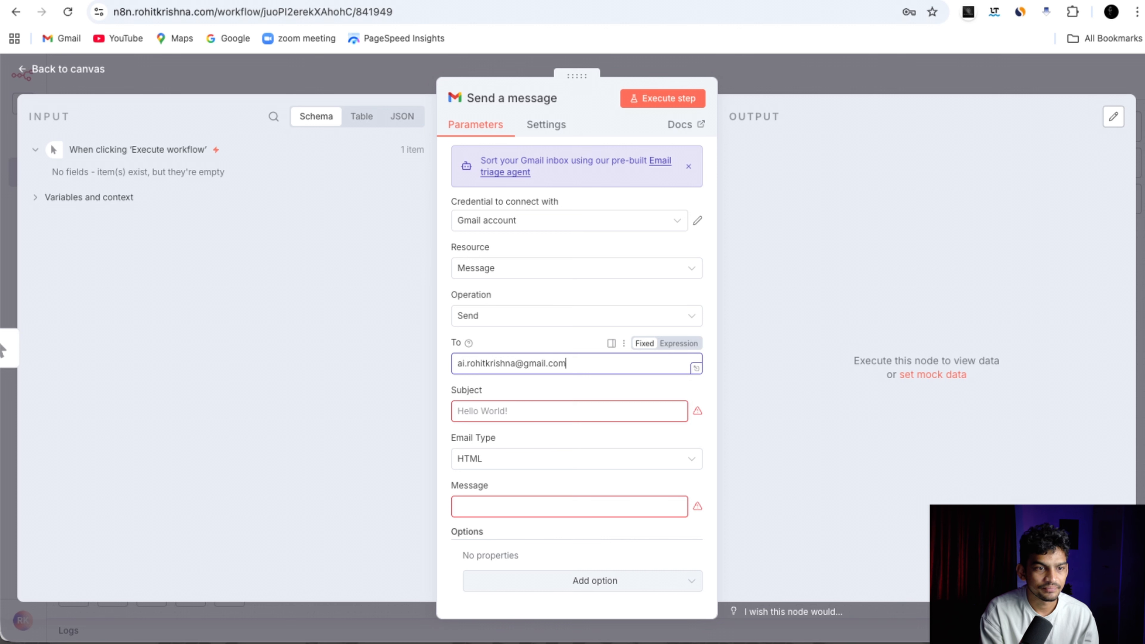
key("Tab")
type("test mail")
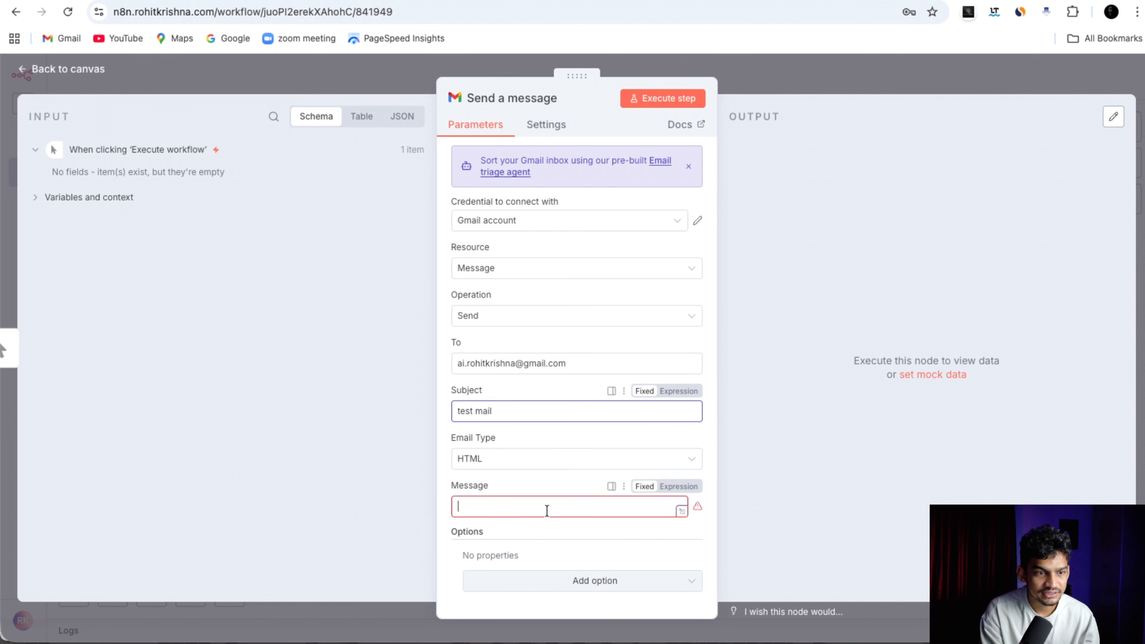
type("this is the test mail")
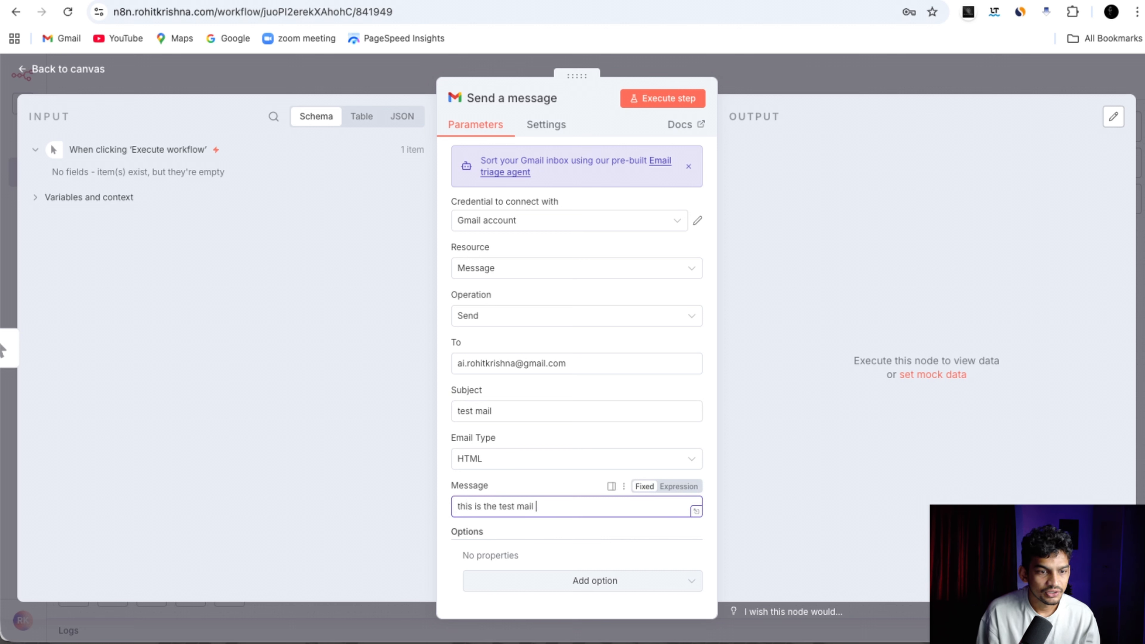
left_click(604, 580)
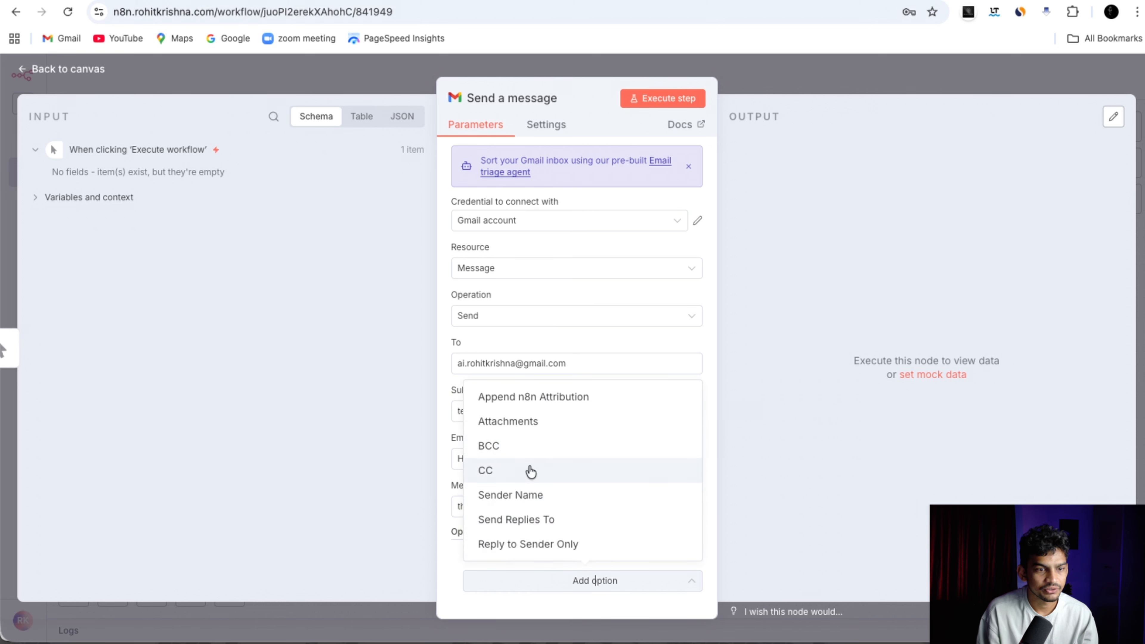
left_click(540, 566)
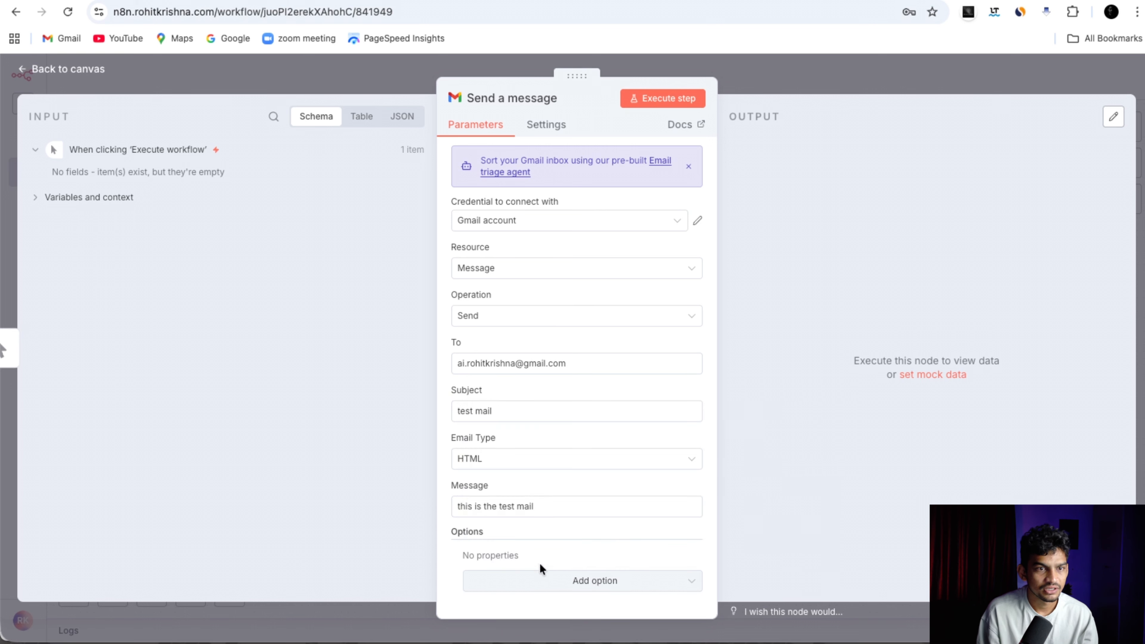
Execute the step, confirm the SENT output, and open a new browser tab.
left_click(669, 99)
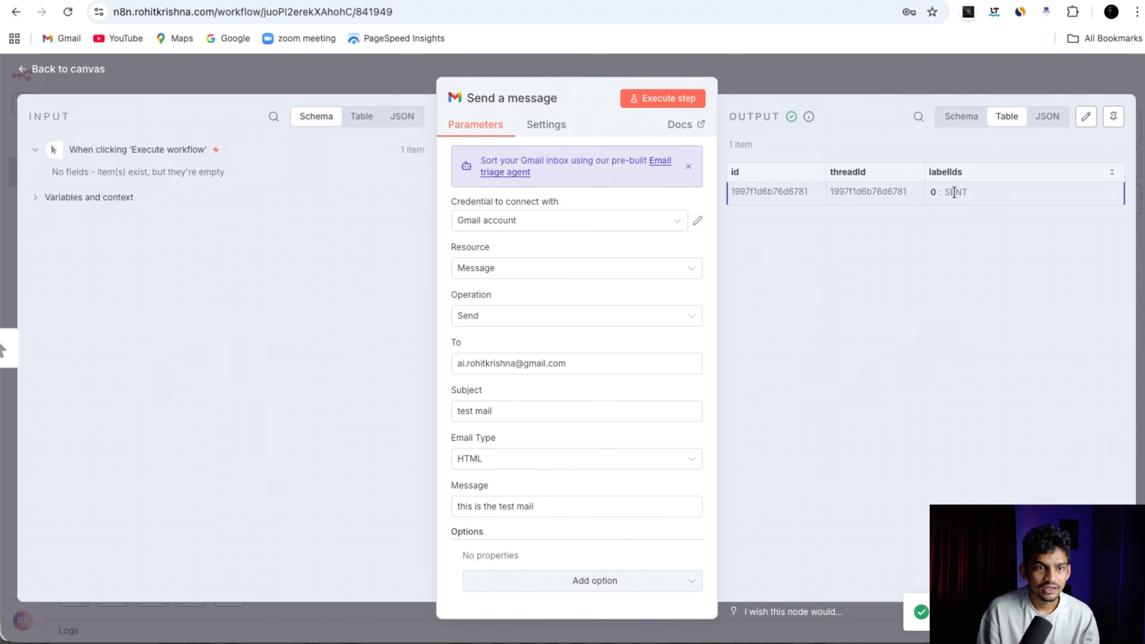
double_click(954, 192)
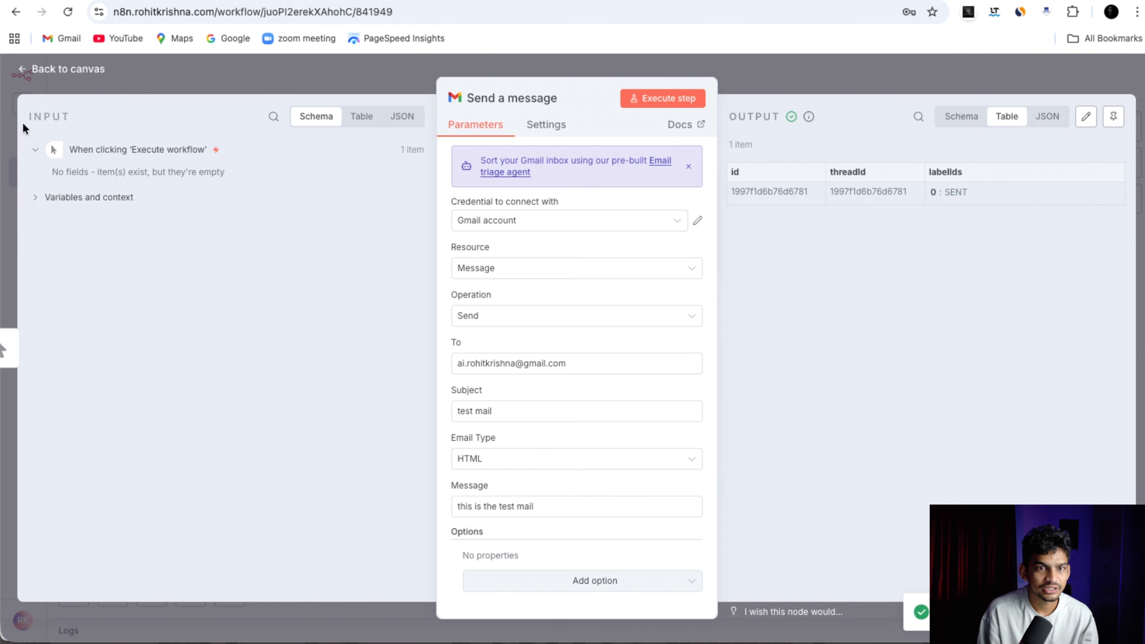
key("super+t")
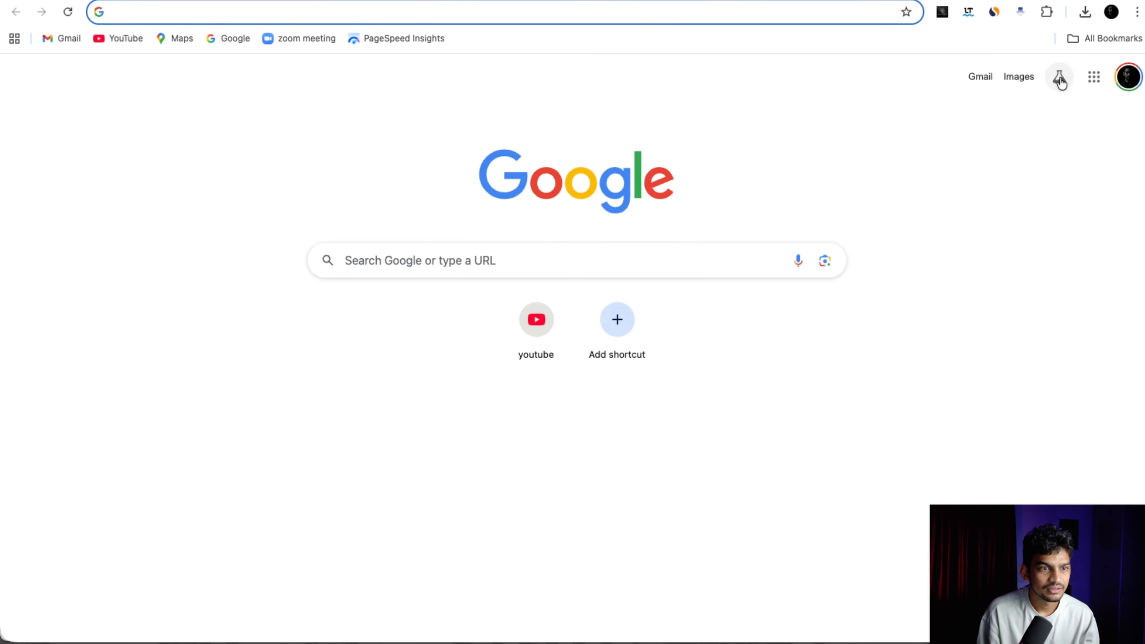
Open 'test mail' in Gmail's Sent folder, check its n8n signature and recipient, then return to n8n.
left_click(974, 80)
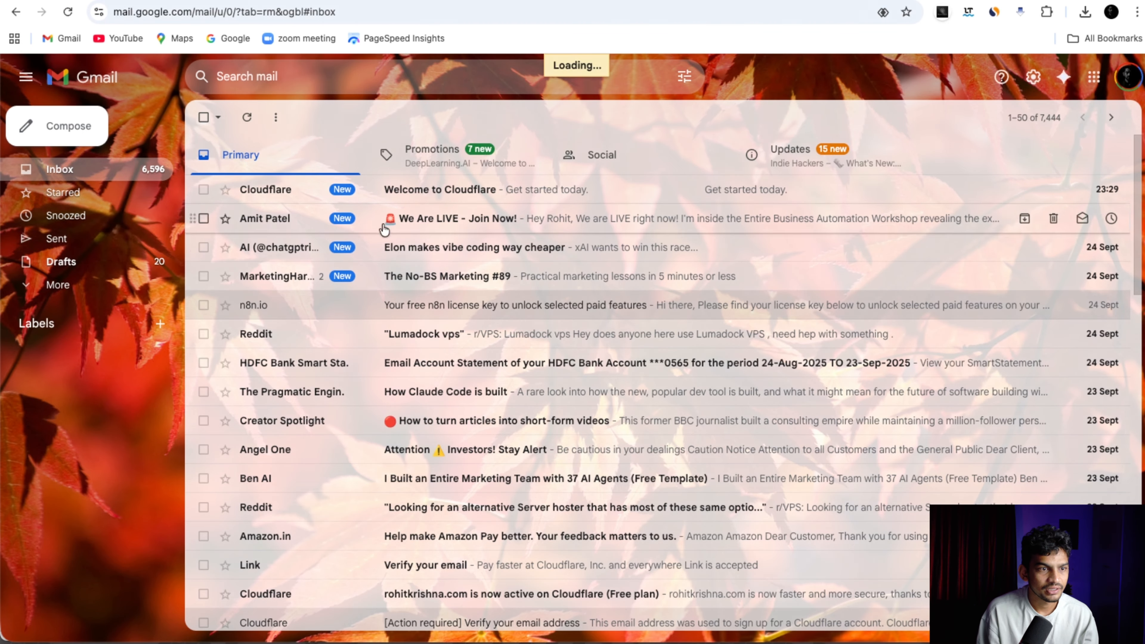
left_click(57, 238)
double_click(322, 190)
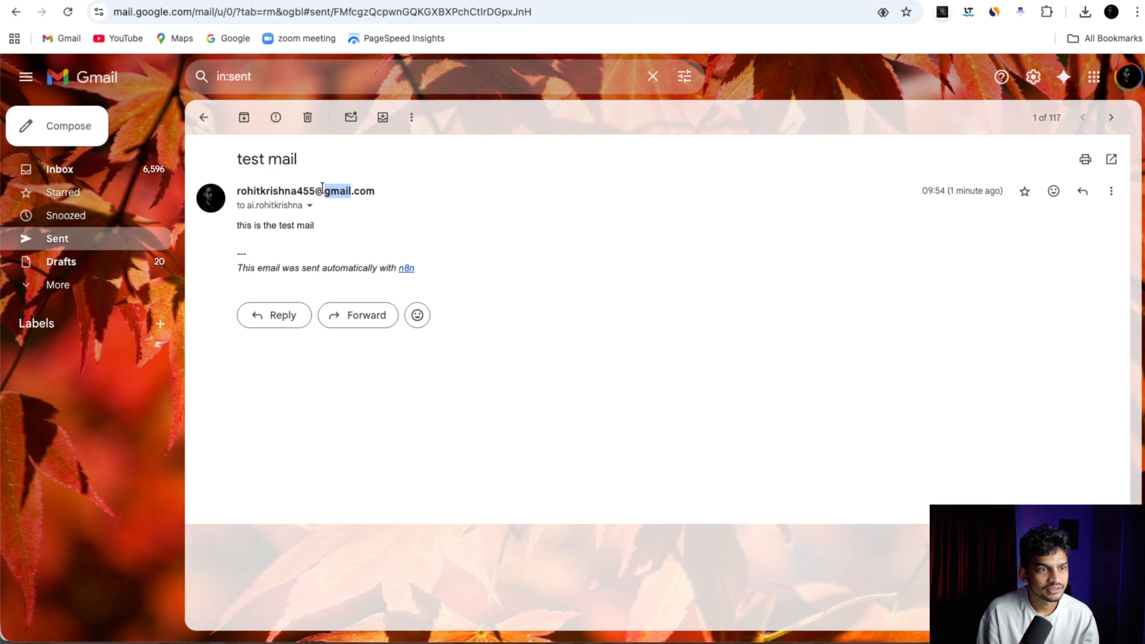
left_click(294, 243)
left_click_drag(235, 269, 387, 267)
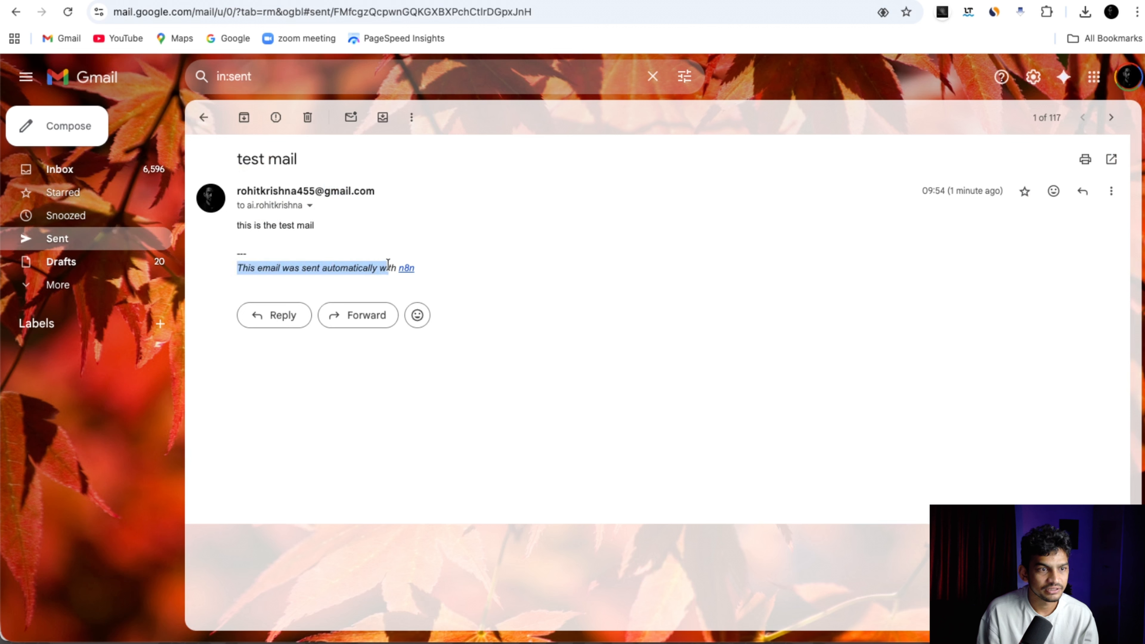
left_click(375, 271)
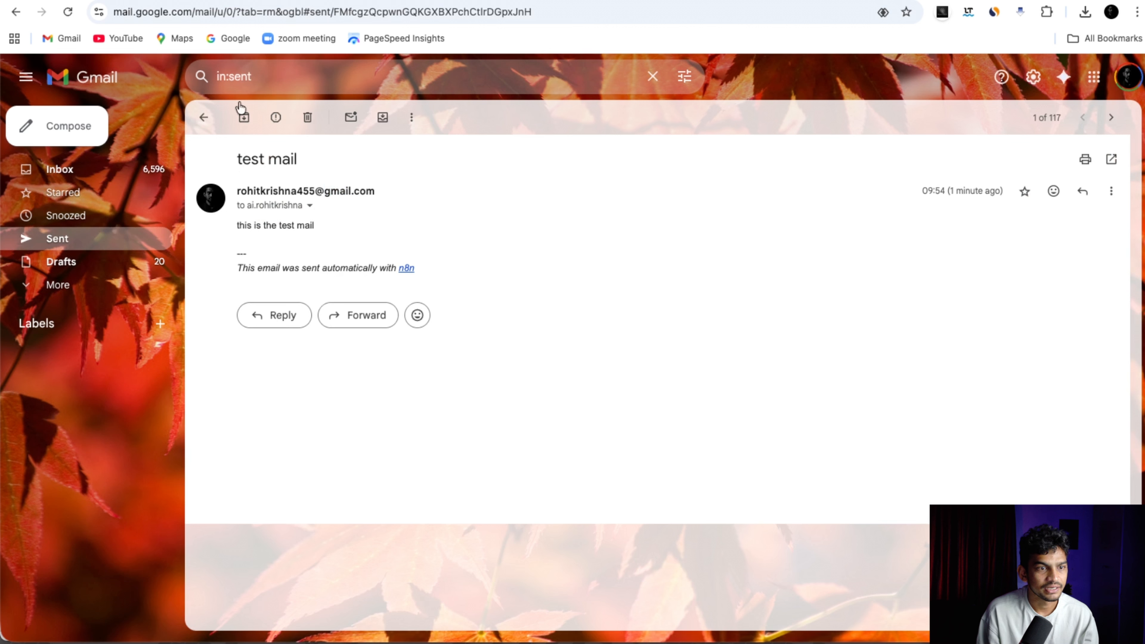
left_click(310, 206)
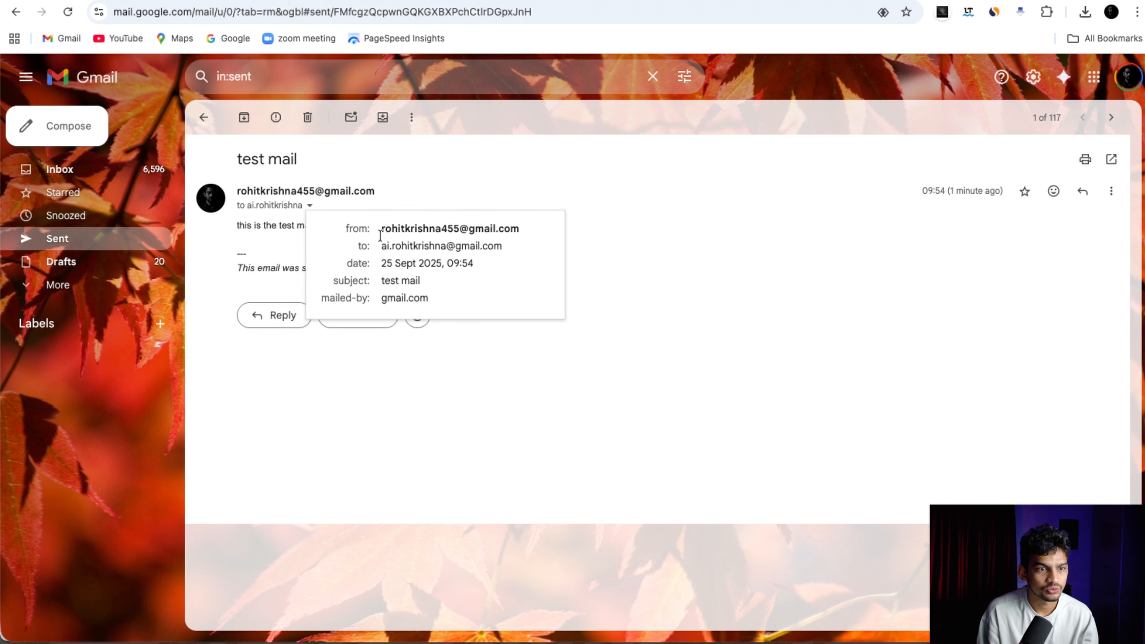
left_click_drag(514, 247, 359, 247)
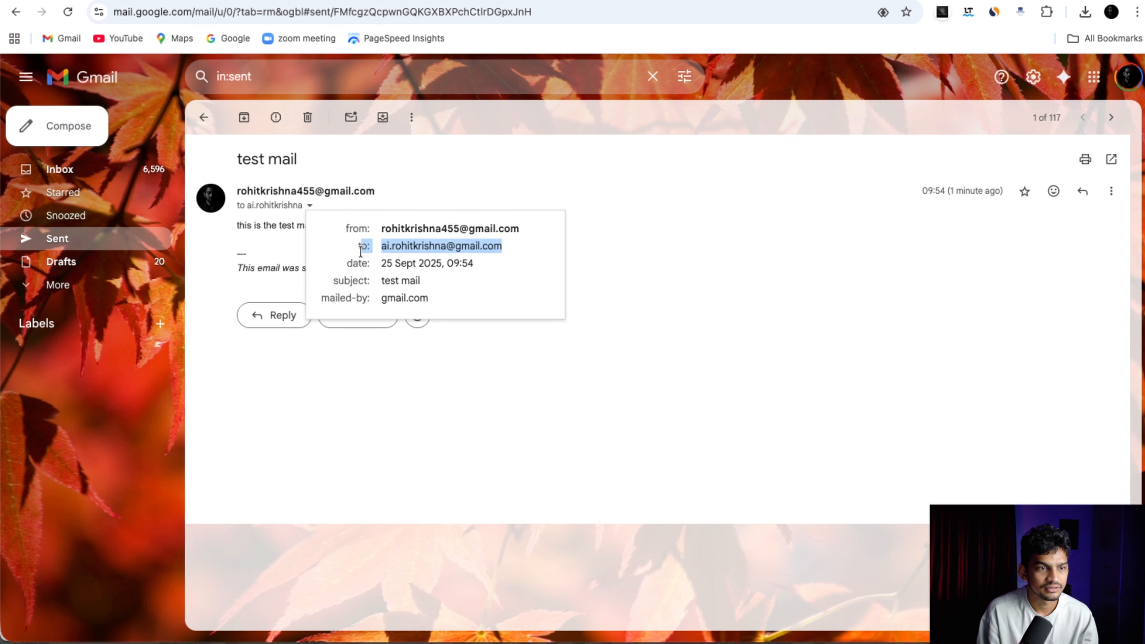
left_click(264, 234)
key("ctrl+Tab")
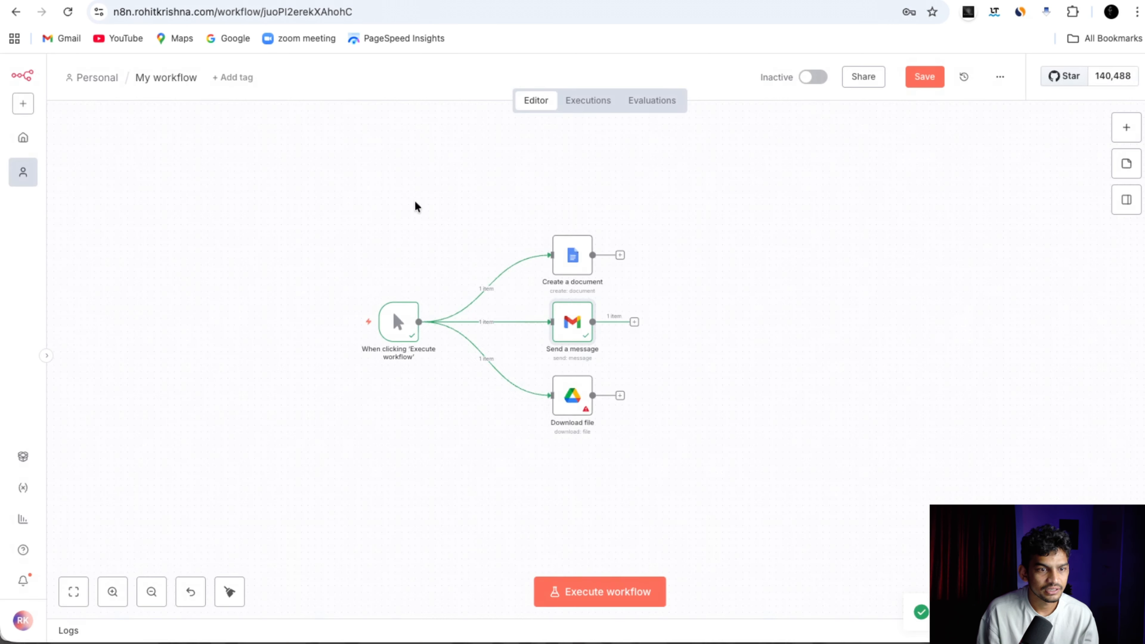
In the Download file node, create a Google Drive credential, paste the client secret, and copy the client ID.
double_click(572, 395)
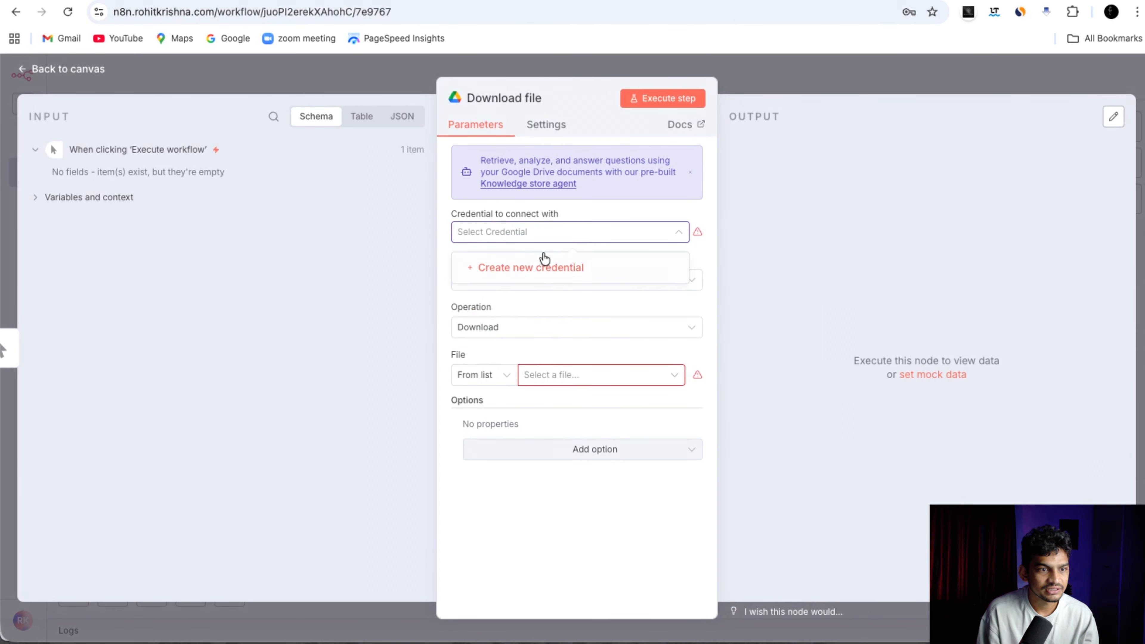
left_click(546, 264)
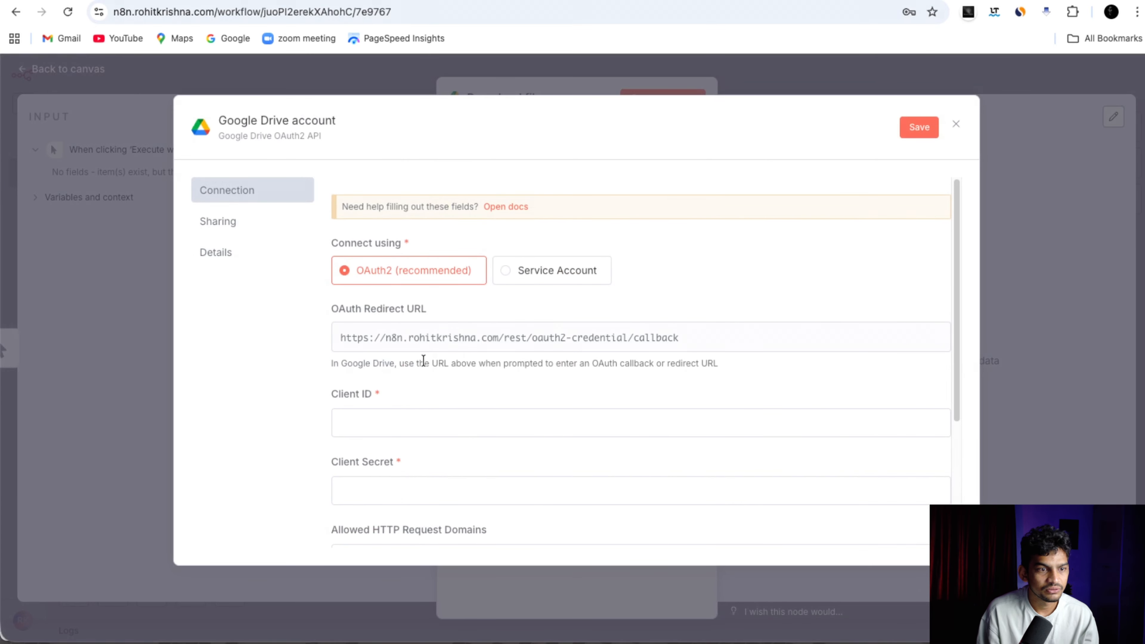
scroll(426, 352, "down", 3)
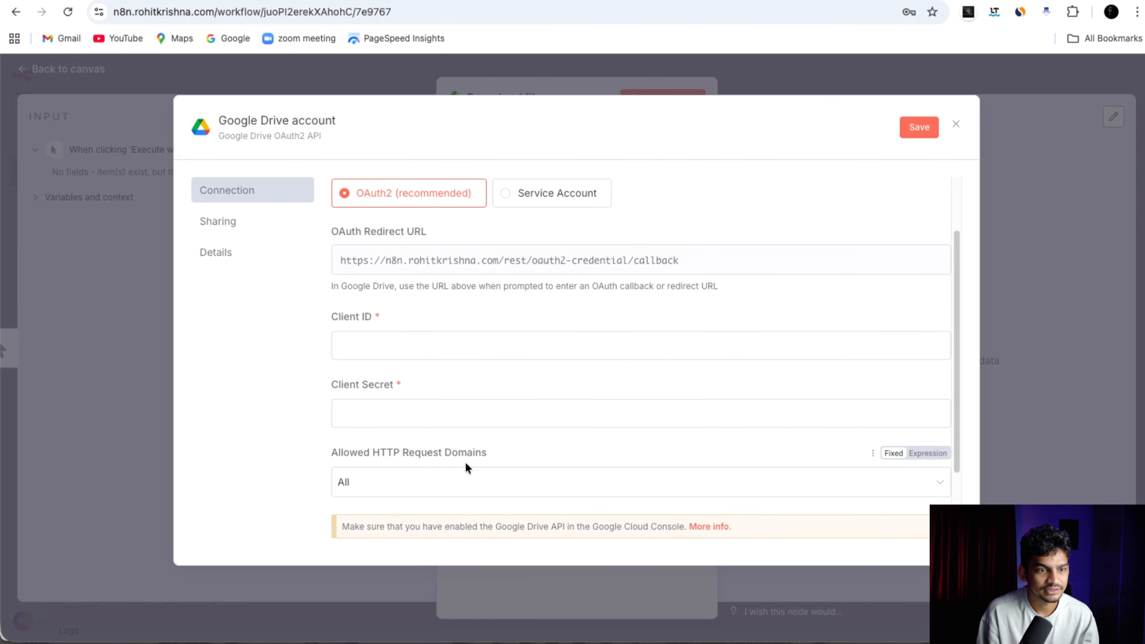
left_click(455, 408)
key("ctrl+v")
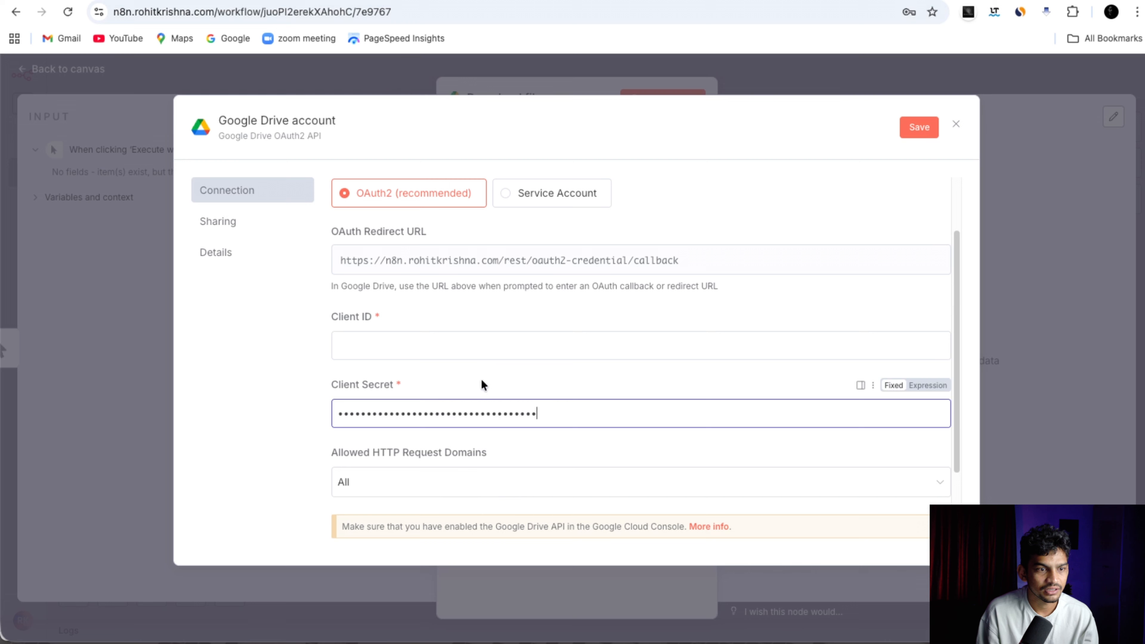
left_click(453, 340)
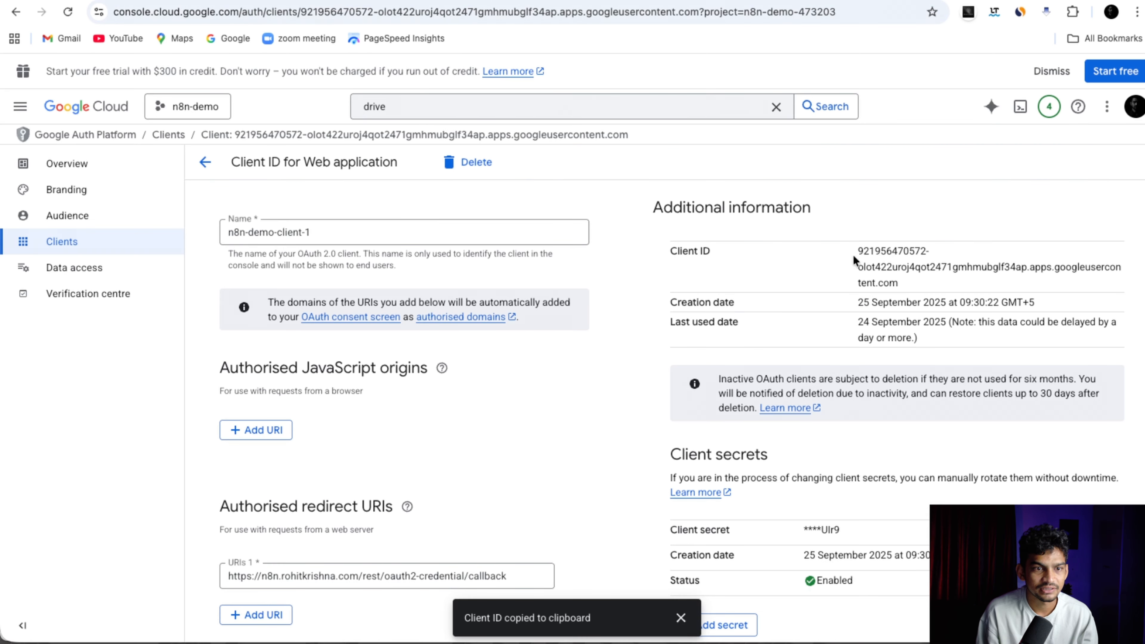
left_click_drag(860, 249, 910, 283)
key("super+c")
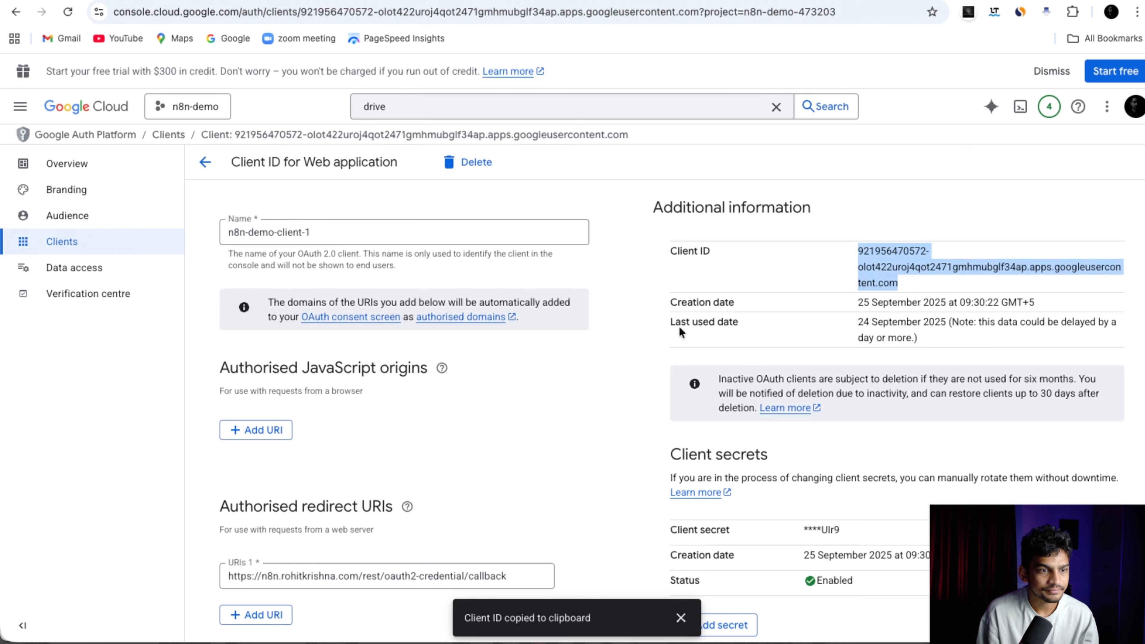
key("ctrl+Tab")
Paste the client ID, sign in with Google granting all Drive permissions, and close the credential form.
left_click(491, 345)
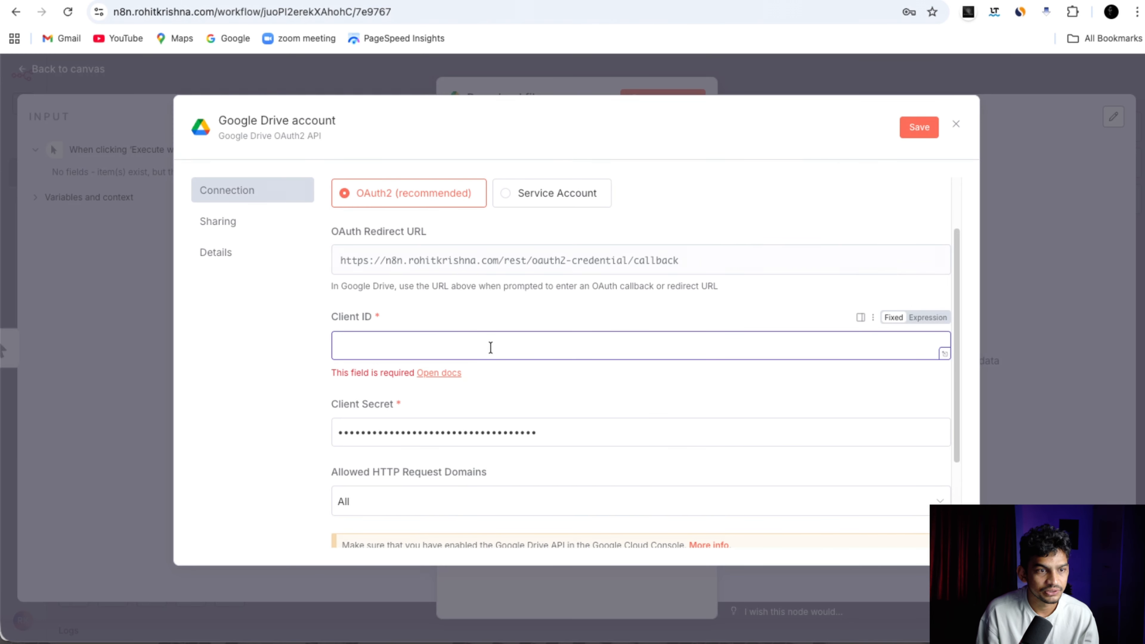
key("super+v")
scroll(490, 390, "down", 5)
left_click(444, 403)
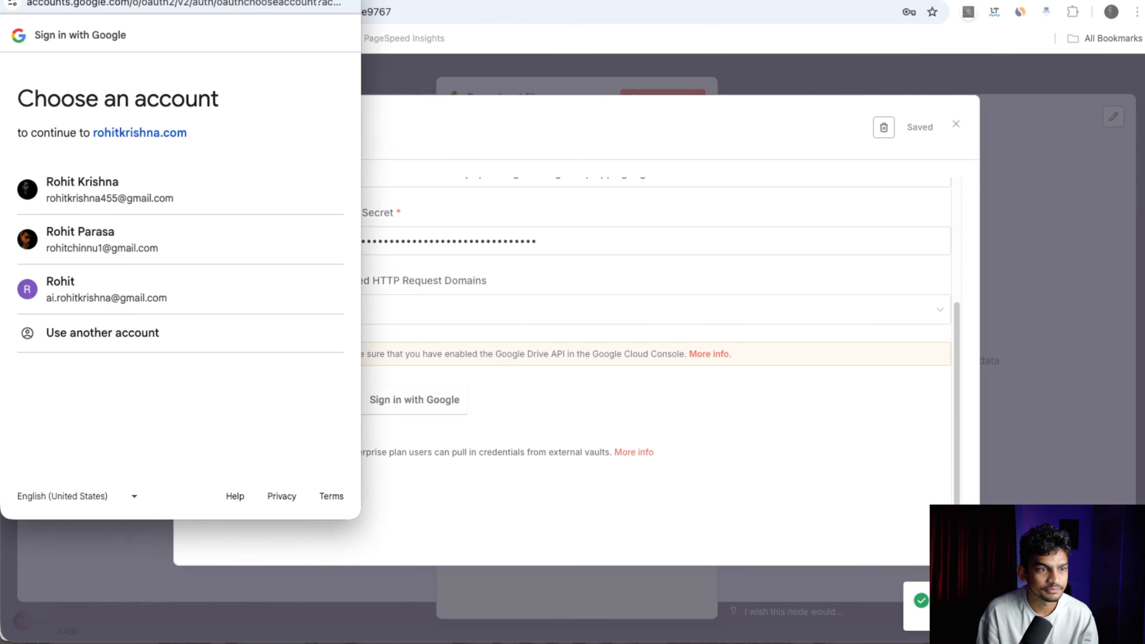
left_click_drag(80, 0, 238, 33)
left_click(261, 259)
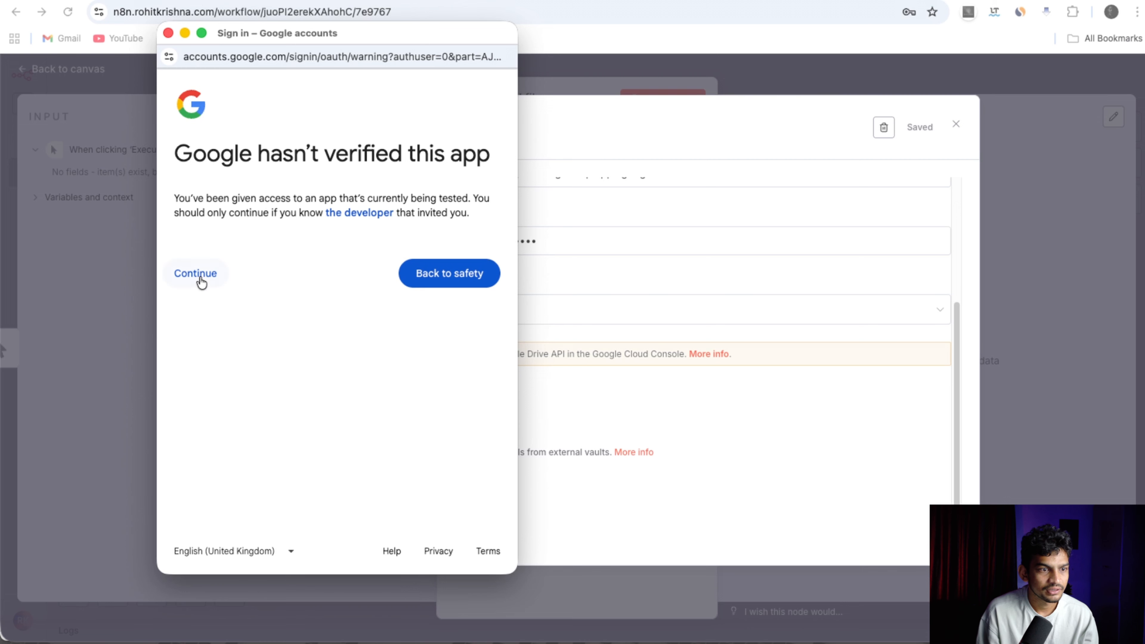
left_click(198, 273)
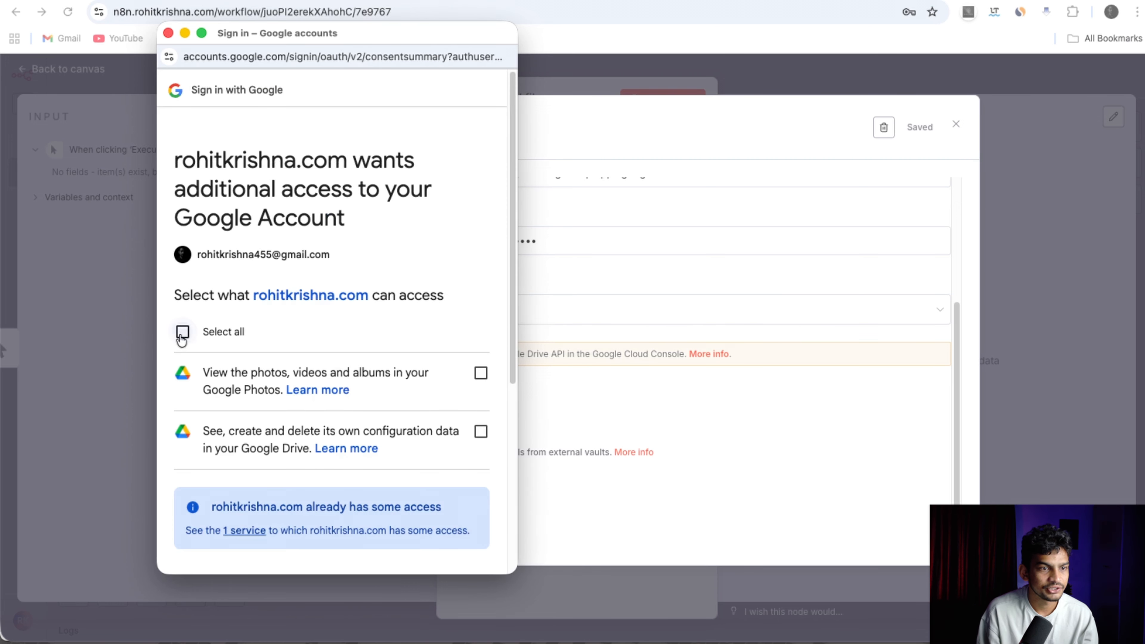
left_click(182, 331)
scroll(360, 398, "down", 6)
left_click(398, 499)
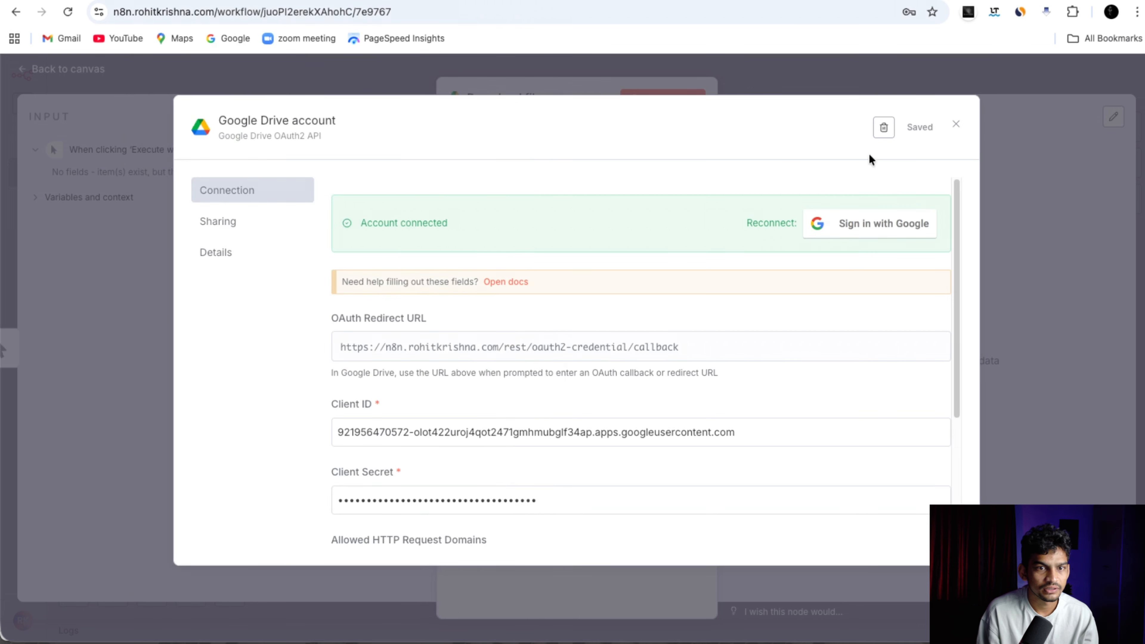
left_click(955, 123)
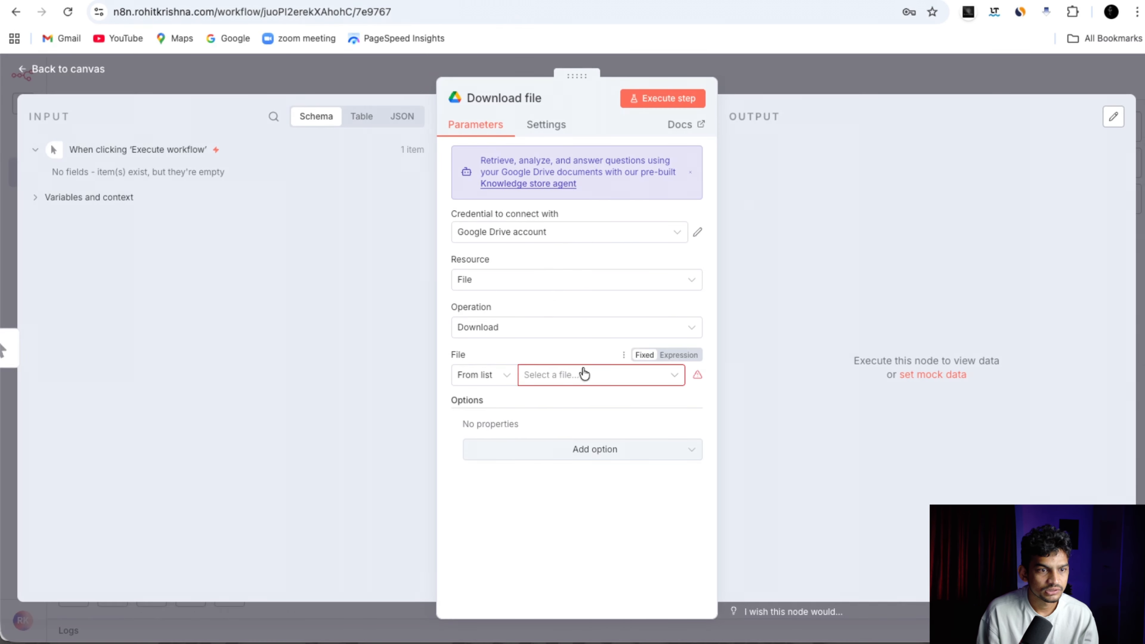
Choose '~$ Automations links.docx' as the Download file node's file.
left_click(573, 375)
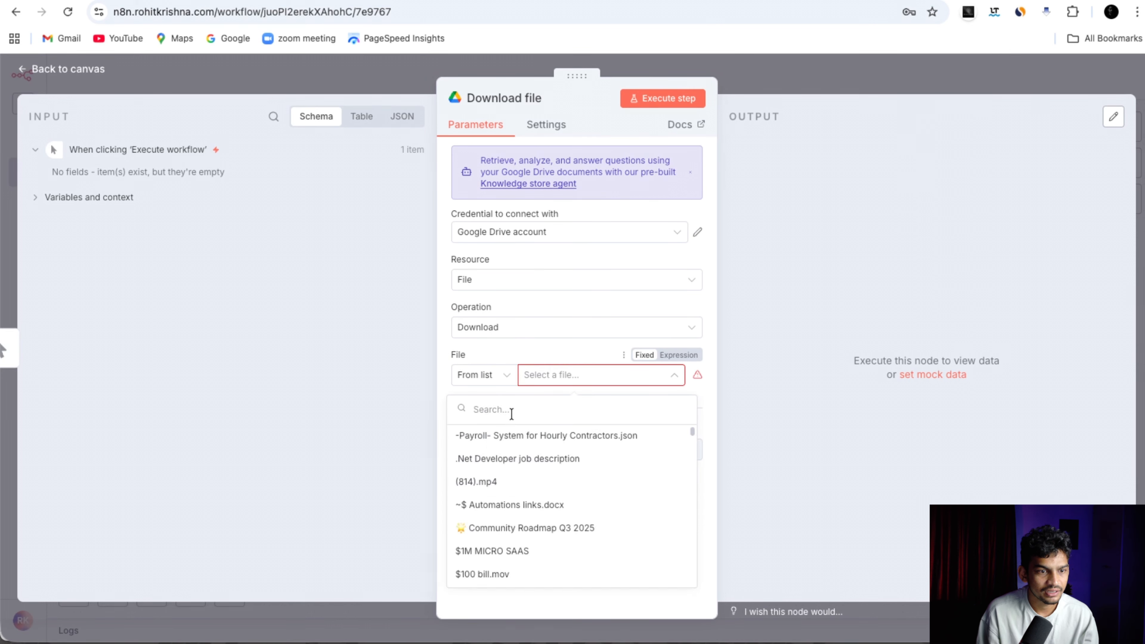
scroll(509, 501, "down", 5)
scroll(507, 498, "down", 3)
scroll(500, 496, "up", 15)
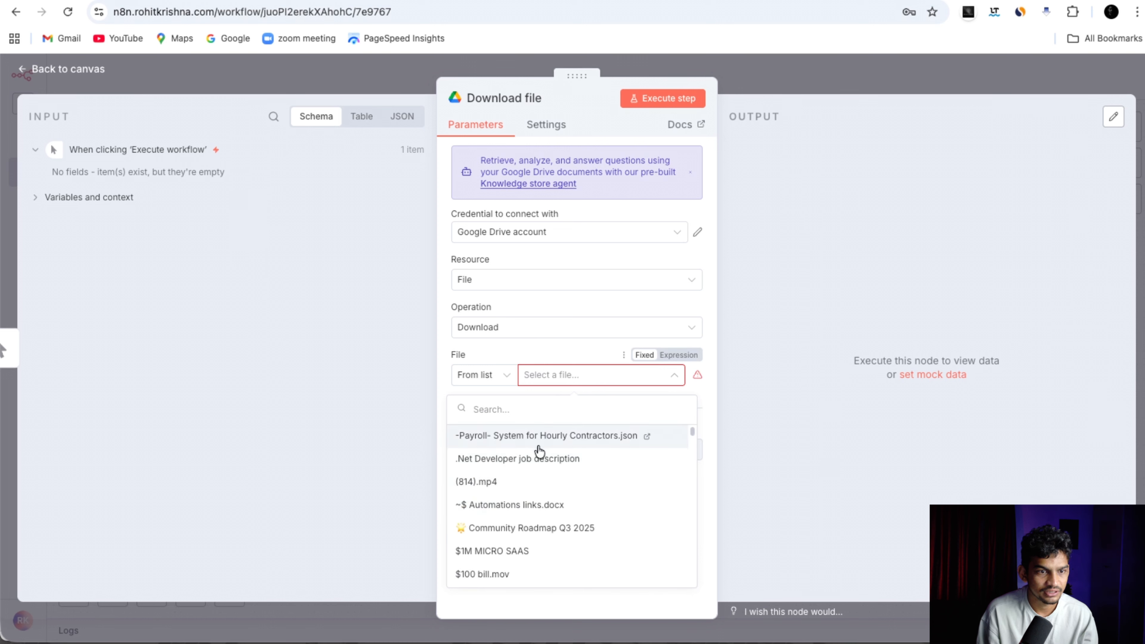
scroll(539, 456, "down", 1)
left_click(536, 486)
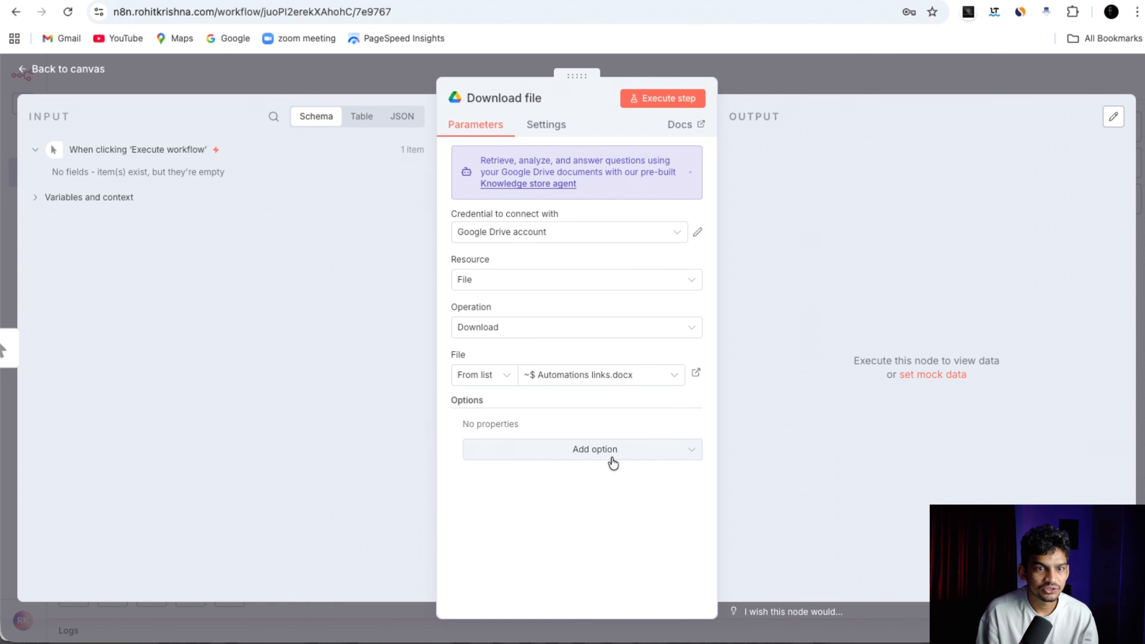
Execute the step and download the returned 162 B docx to the computer.
left_click(661, 99)
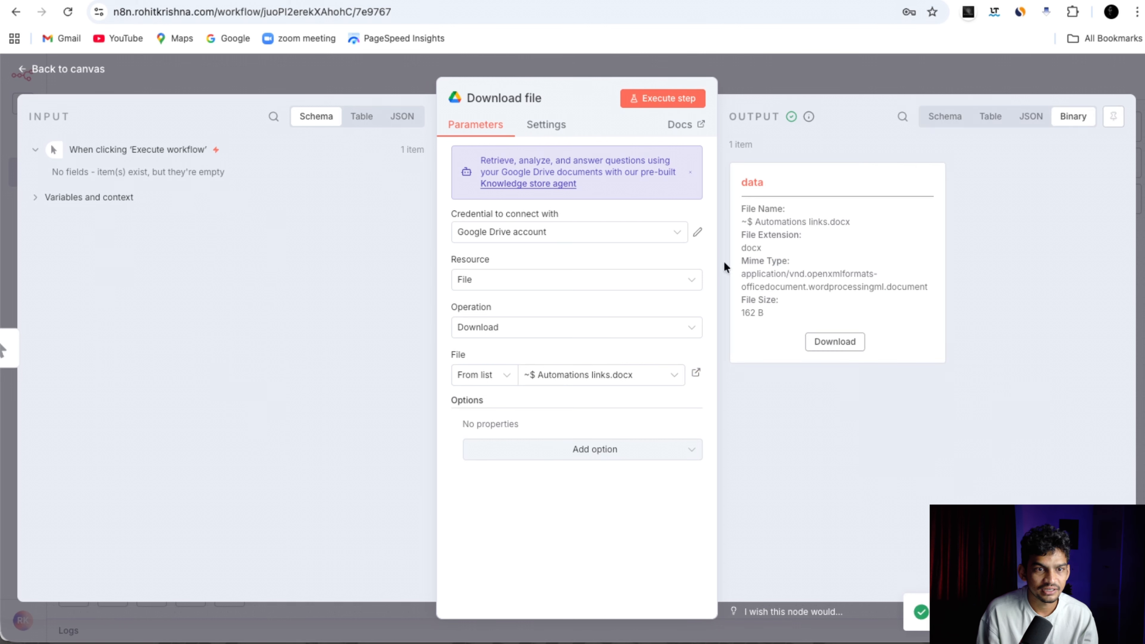
left_click_drag(739, 210, 884, 321)
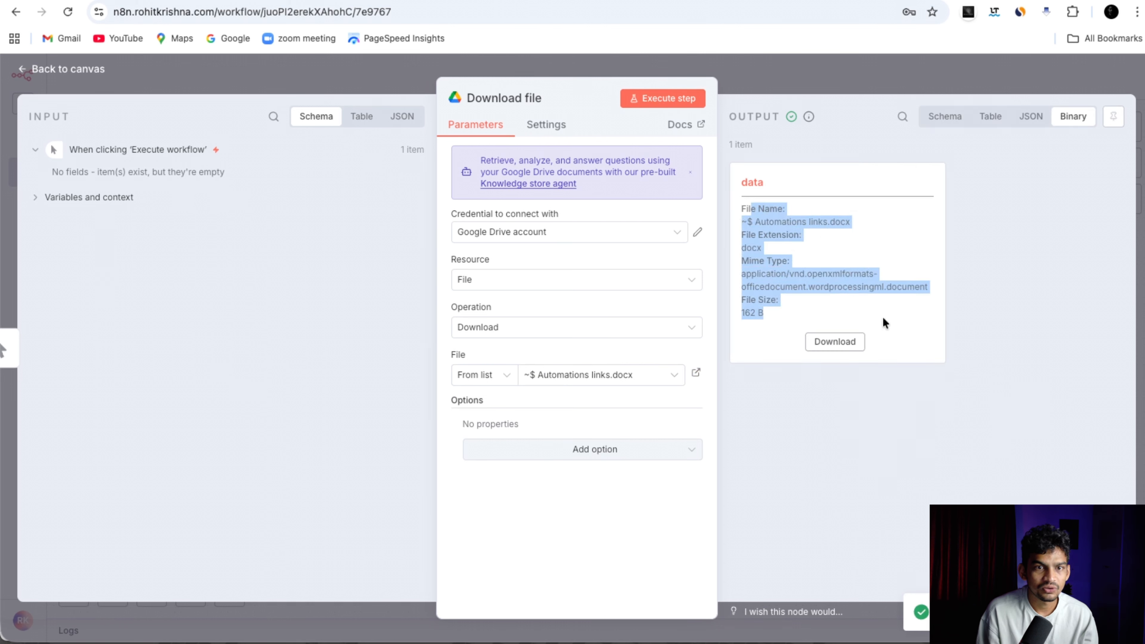
left_click(842, 343)
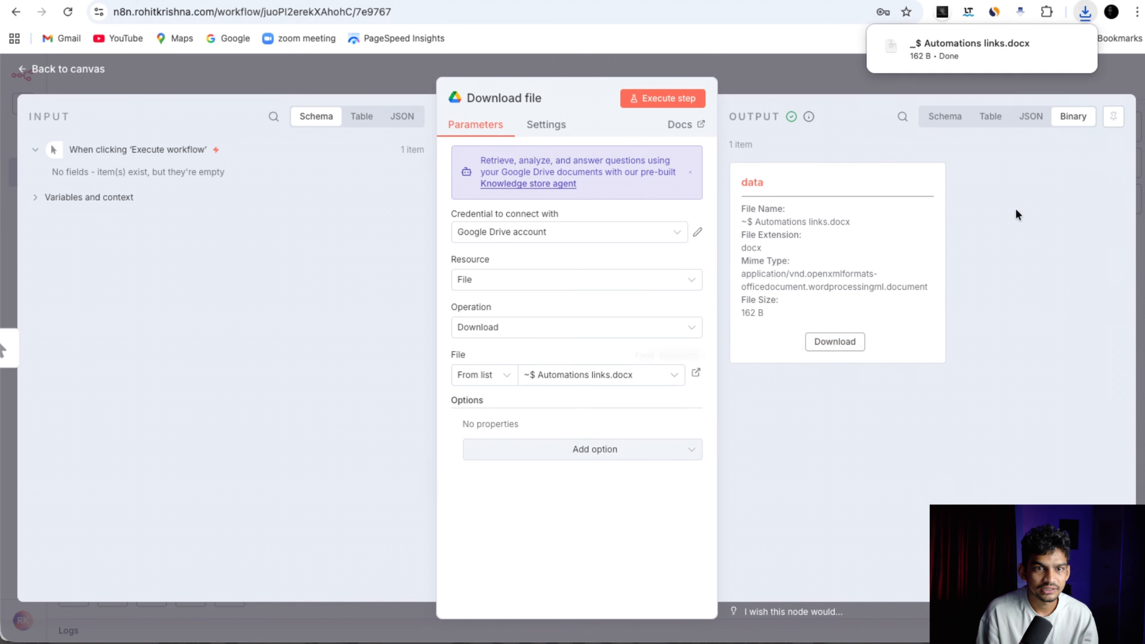
mouse_move(983, 45)
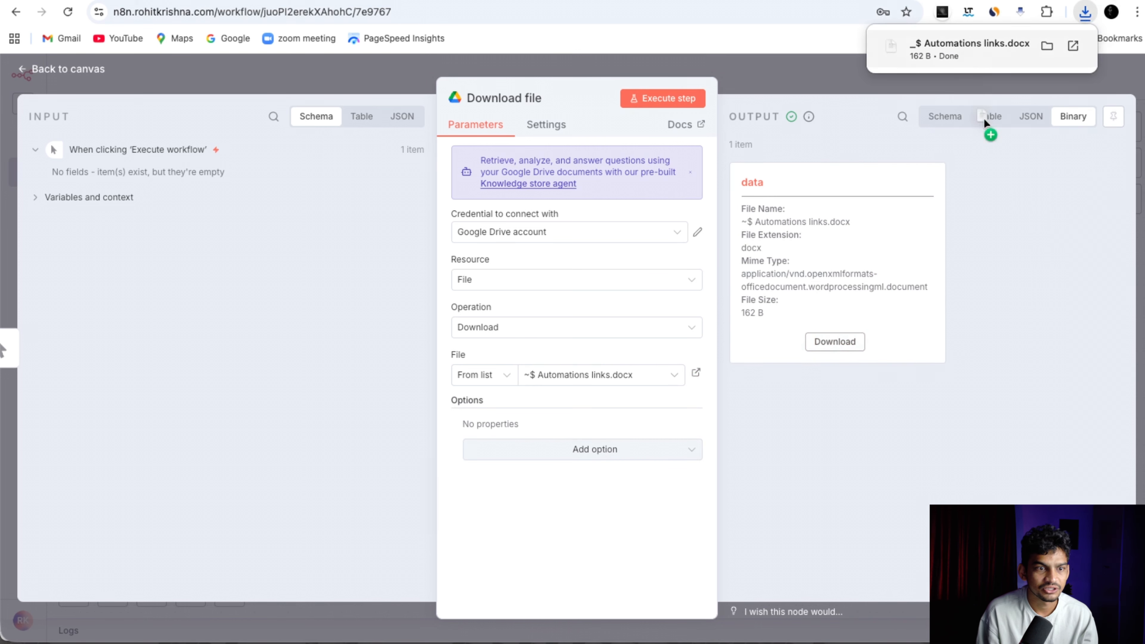
left_click_drag(984, 118, 1021, 223)
Close the node panel and marquee-select the four workflow nodes on the canvas.
key("Escape")
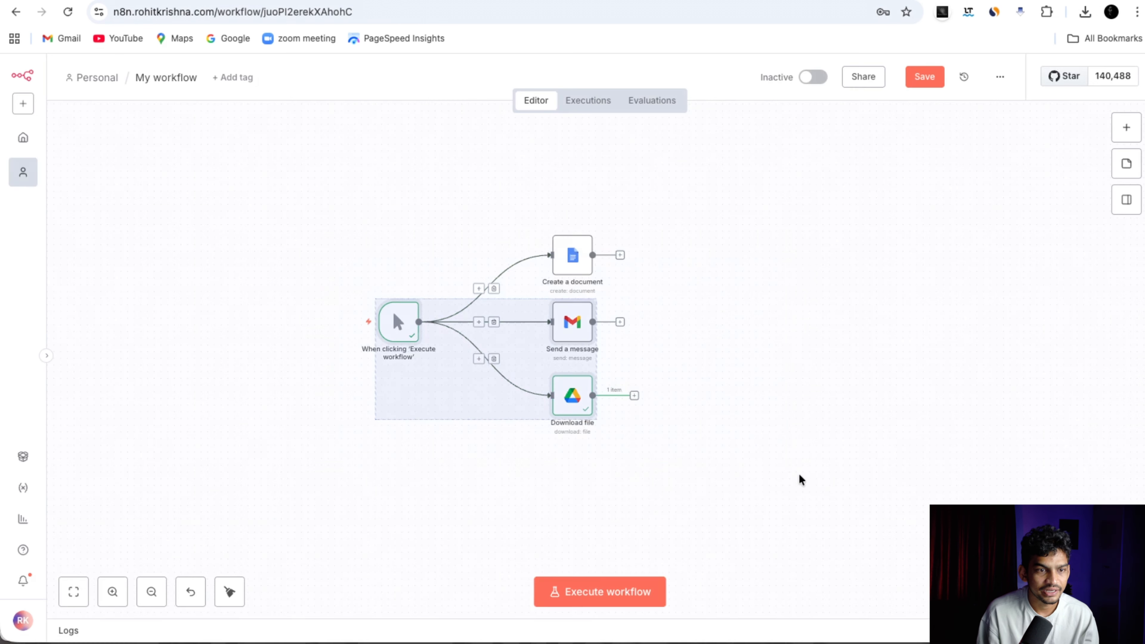
left_click_drag(322, 245, 797, 472)
left_click_drag(370, 229, 730, 476)
left_click(711, 356)
mouse_move(401, 317)
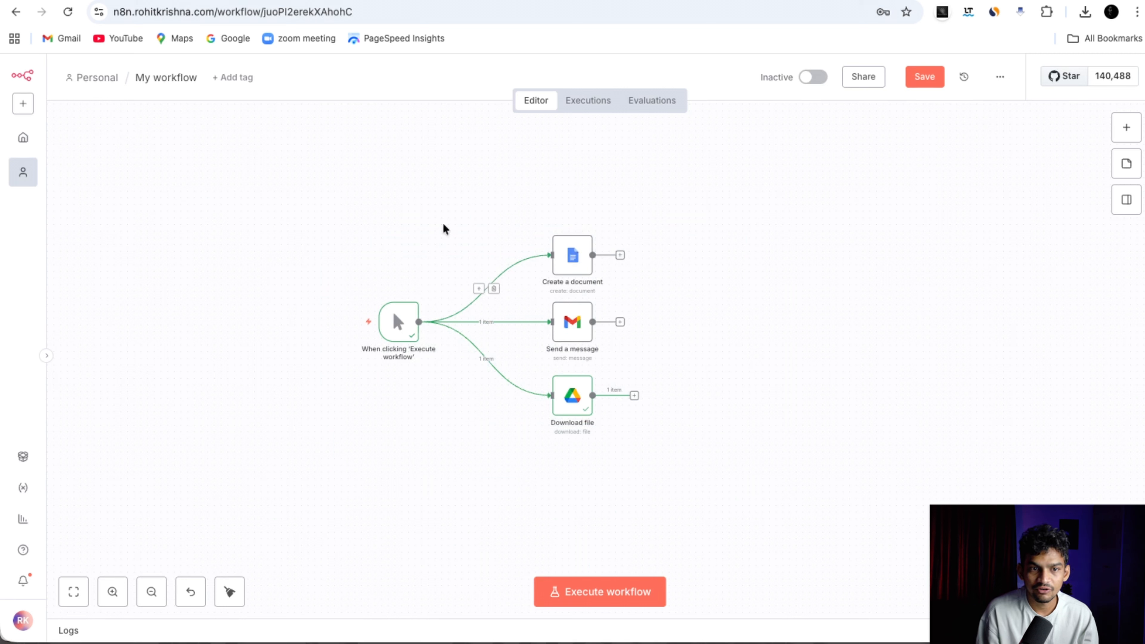
left_click_drag(259, 197, 655, 443)
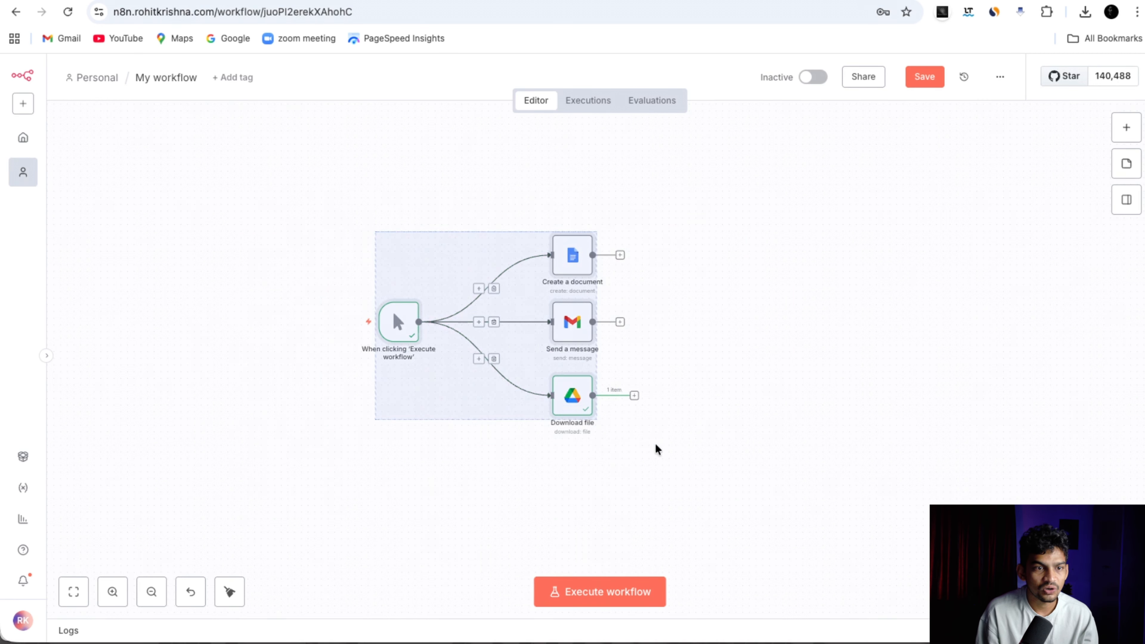
left_click(694, 378)
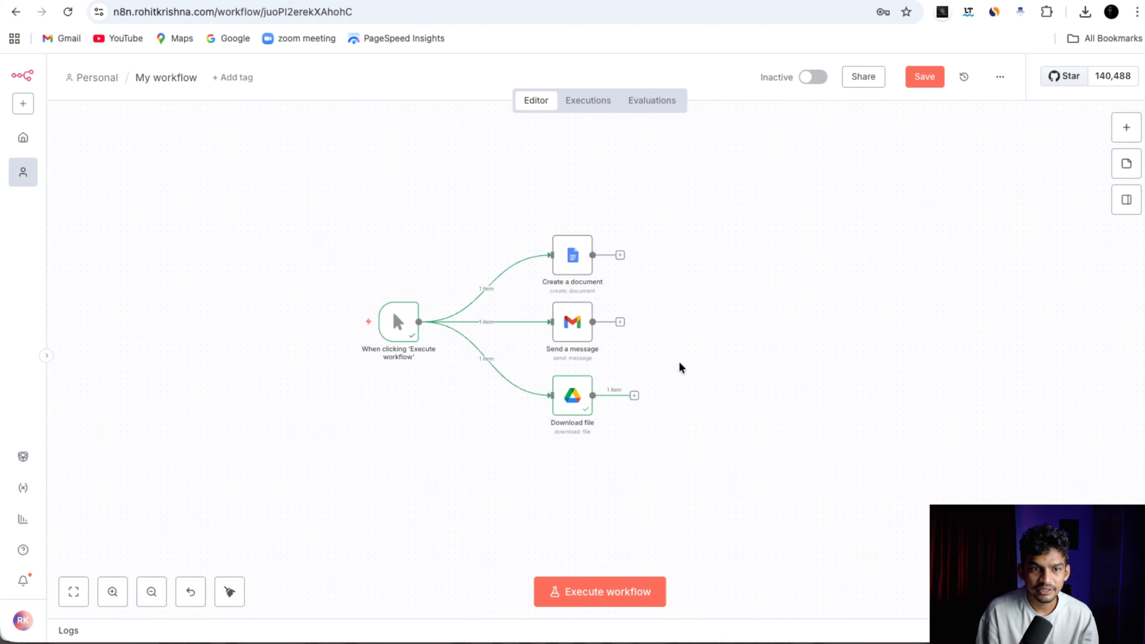
Add a sticky note, delete it again, then reselect and deselect the workflow nodes.
right_click(356, 182)
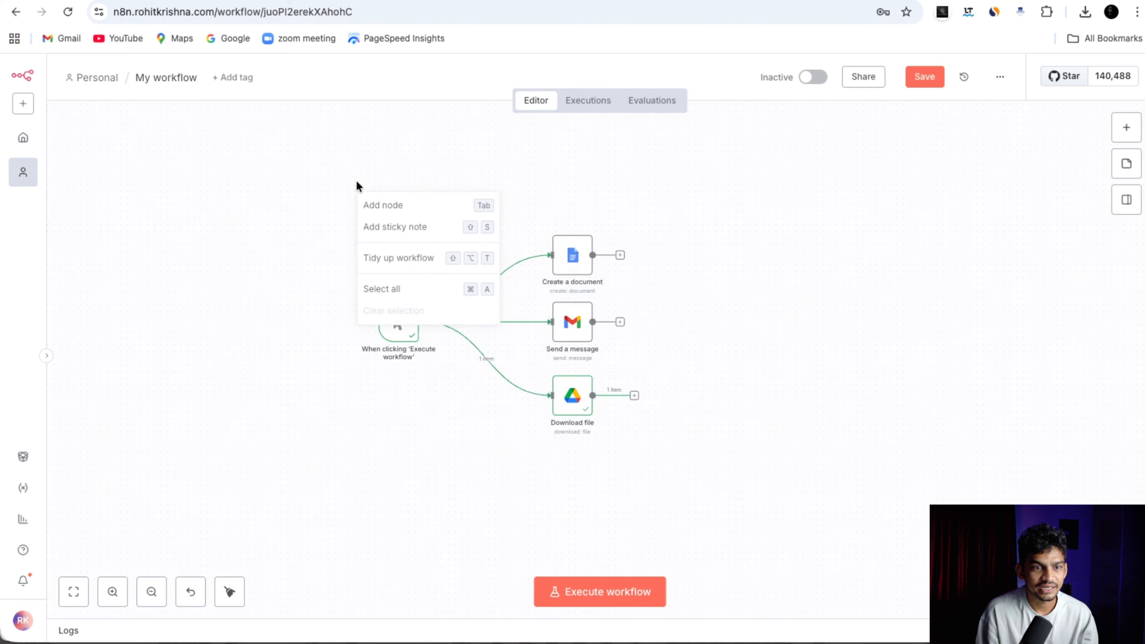
left_click(373, 225)
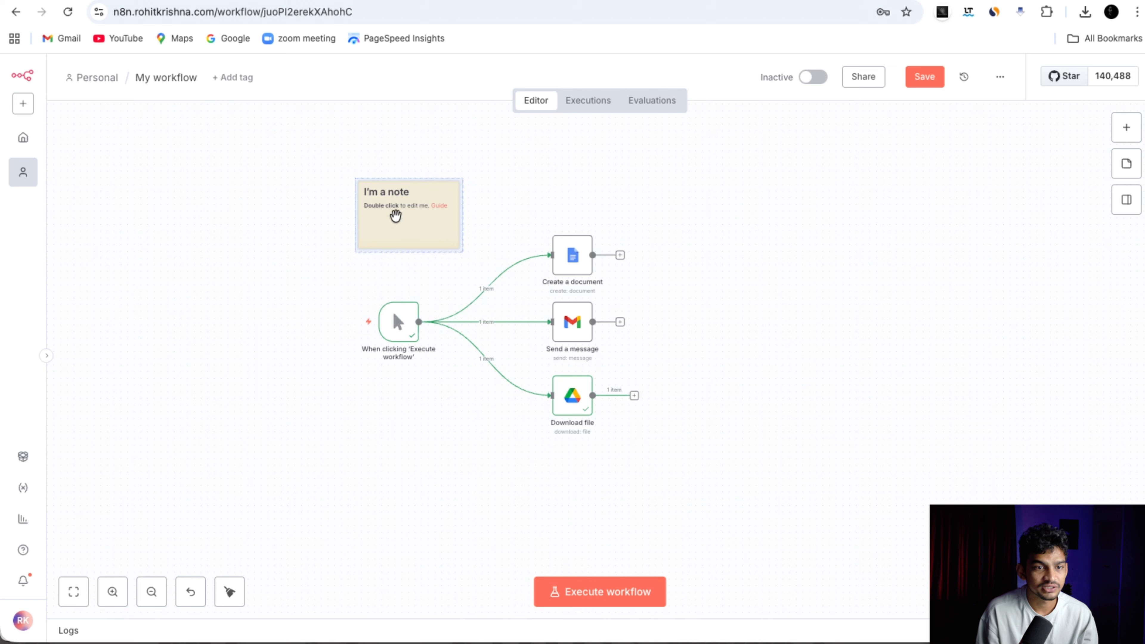
mouse_move(396, 215)
left_mouse_down()
mouse_move(329, 184)
mouse_move(381, 199)
left_mouse_up()
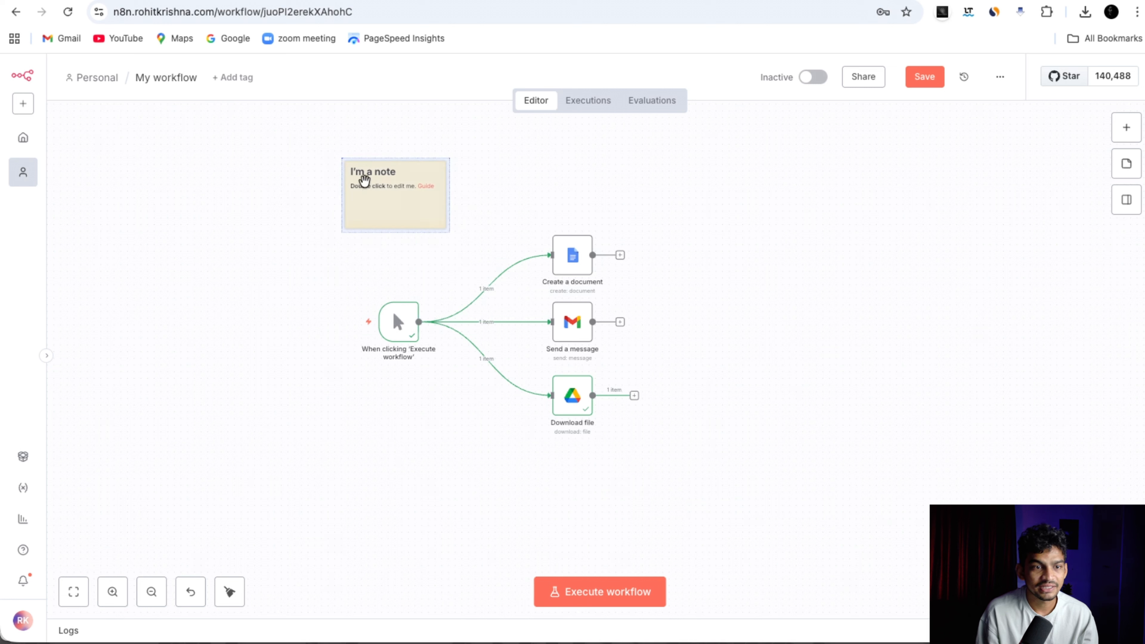
right_click(368, 190)
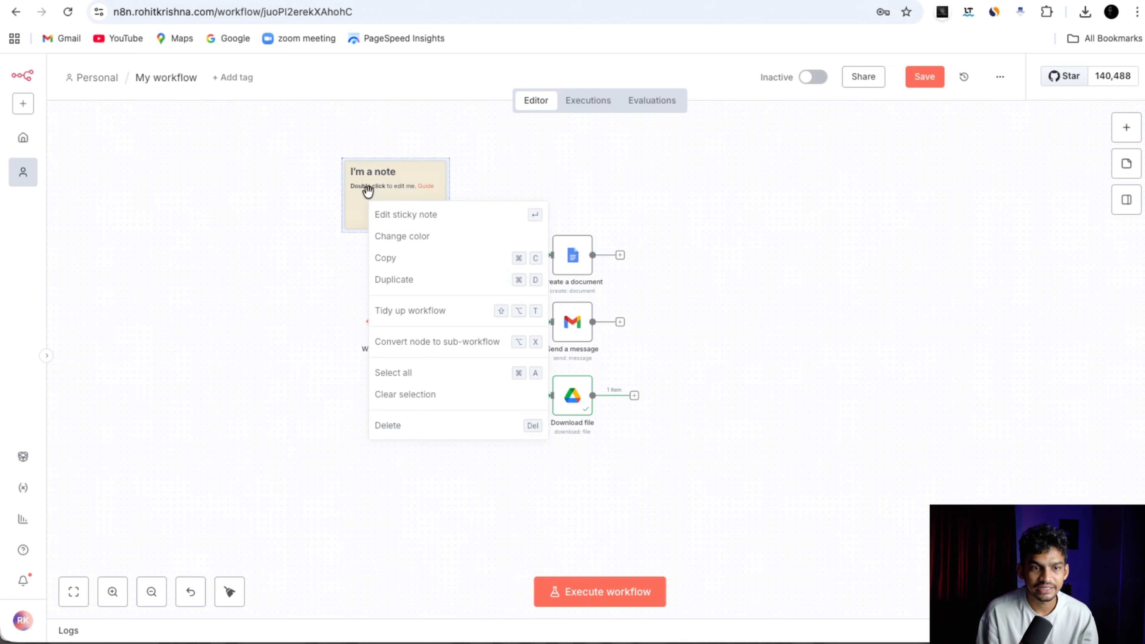
left_click(419, 429)
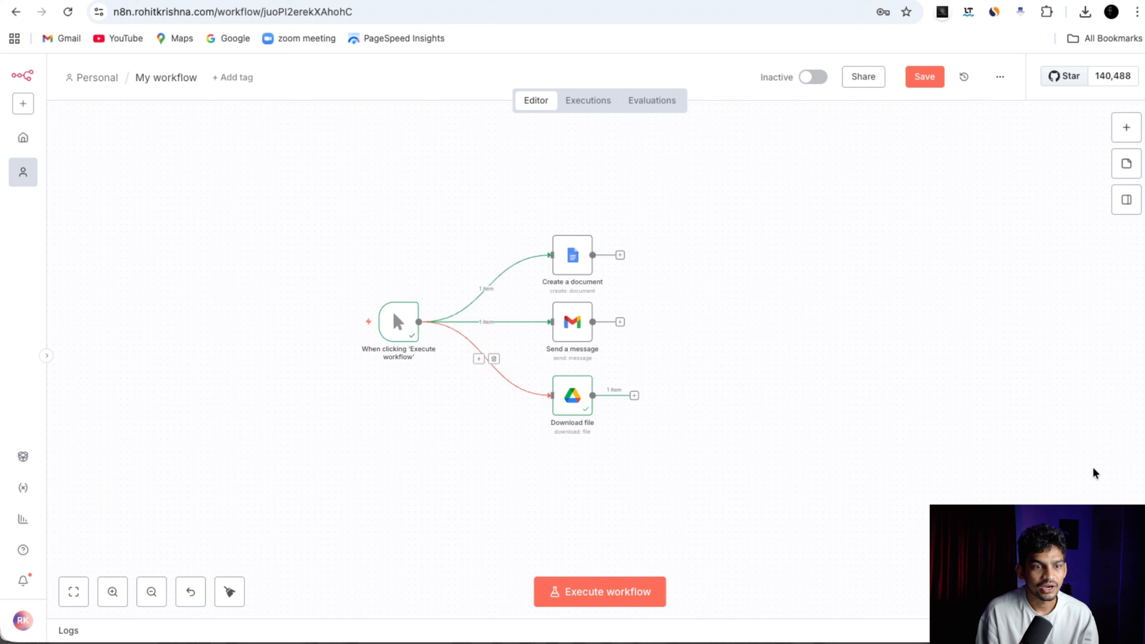
left_click_drag(322, 244, 800, 479)
mouse_move(372, 225)
left_mouse_down()
mouse_move(448, 256)
mouse_move(742, 487)
left_mouse_up()
left_click(713, 353)
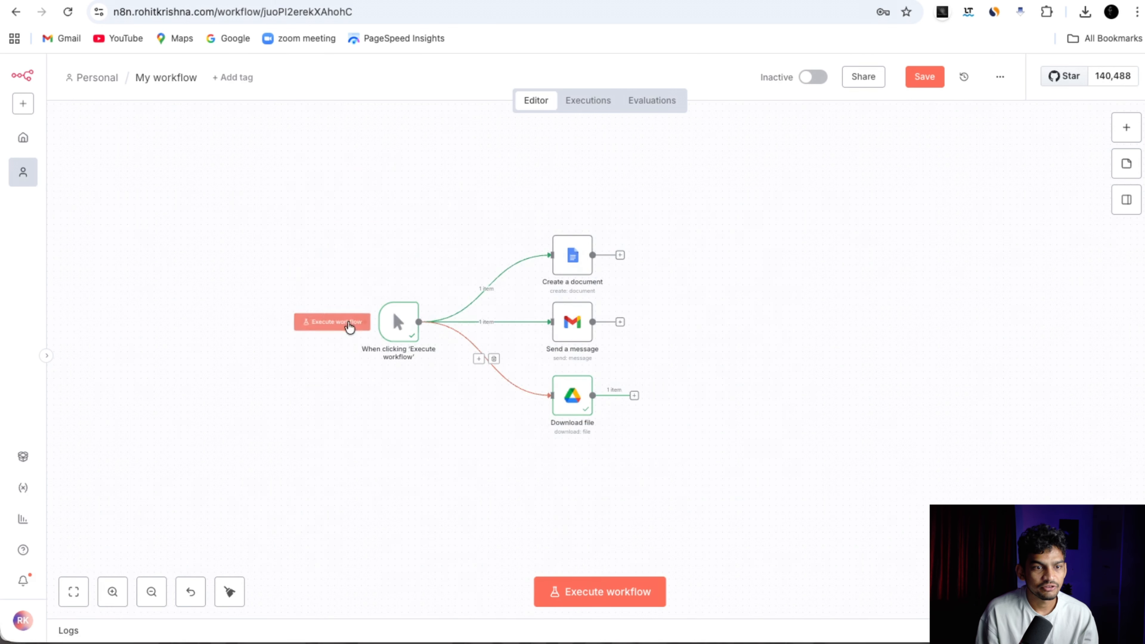